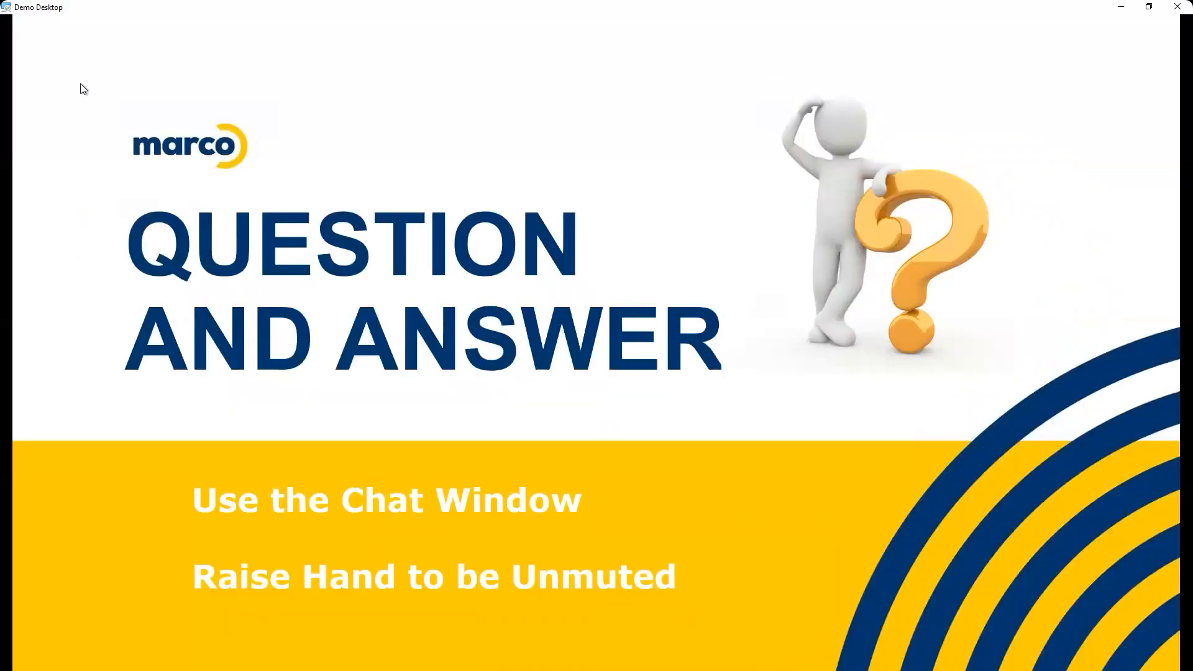
# - End the slide show, minimize the presentation and switch to M-Files
pyautogui.press('Escape')
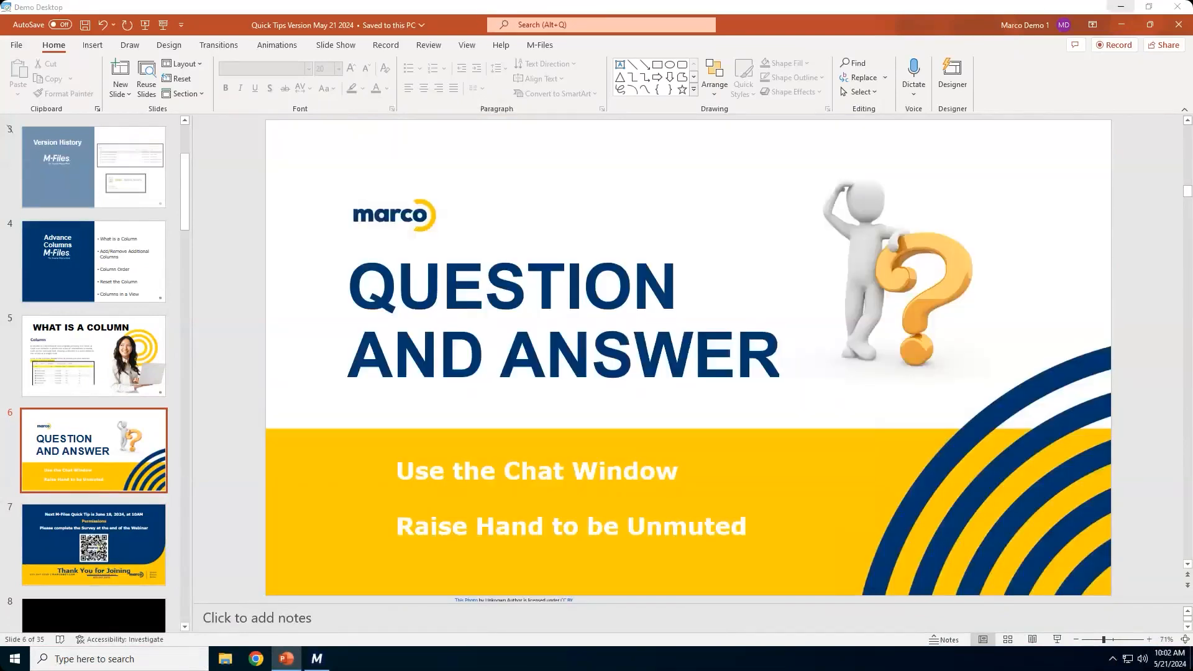
pyautogui.click(1122, 24)
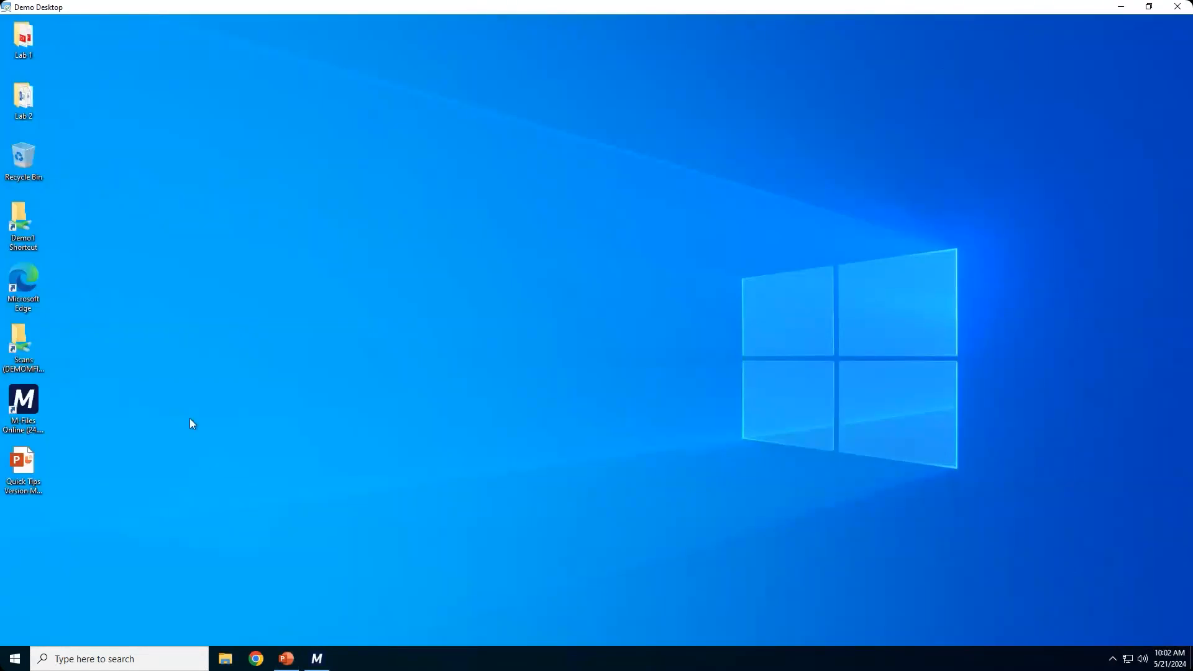
pyautogui.click(319, 658)
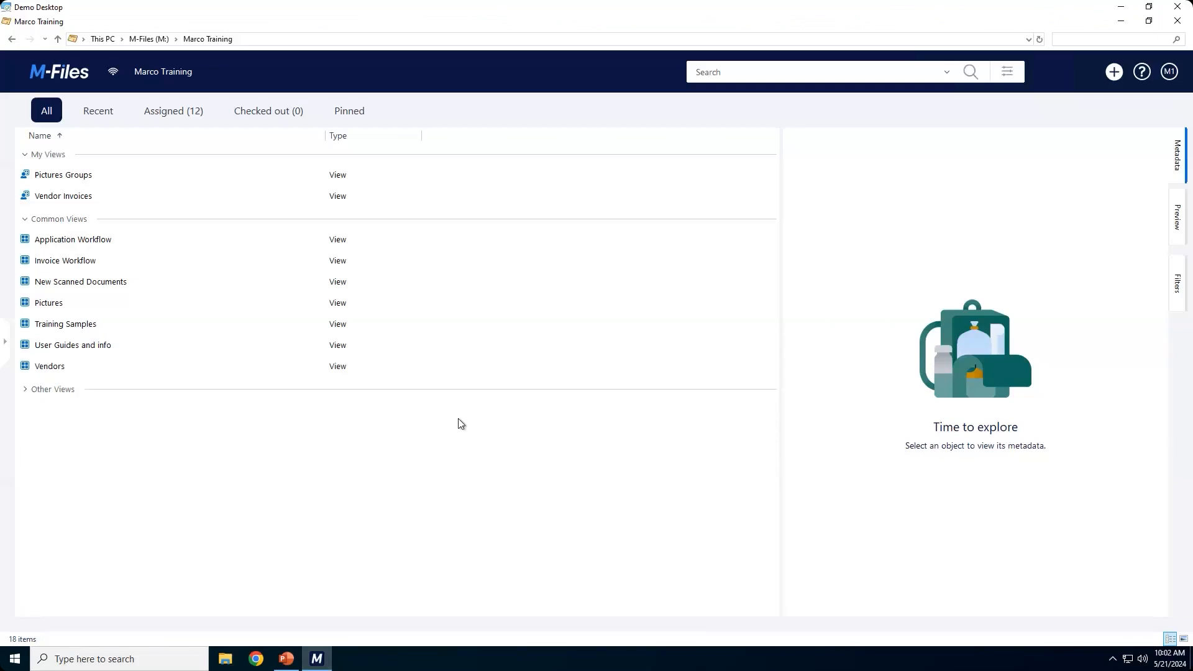
# - Rerun the previous search for "applications" from the search history
pyautogui.click(948, 74)
pyautogui.click(948, 74)
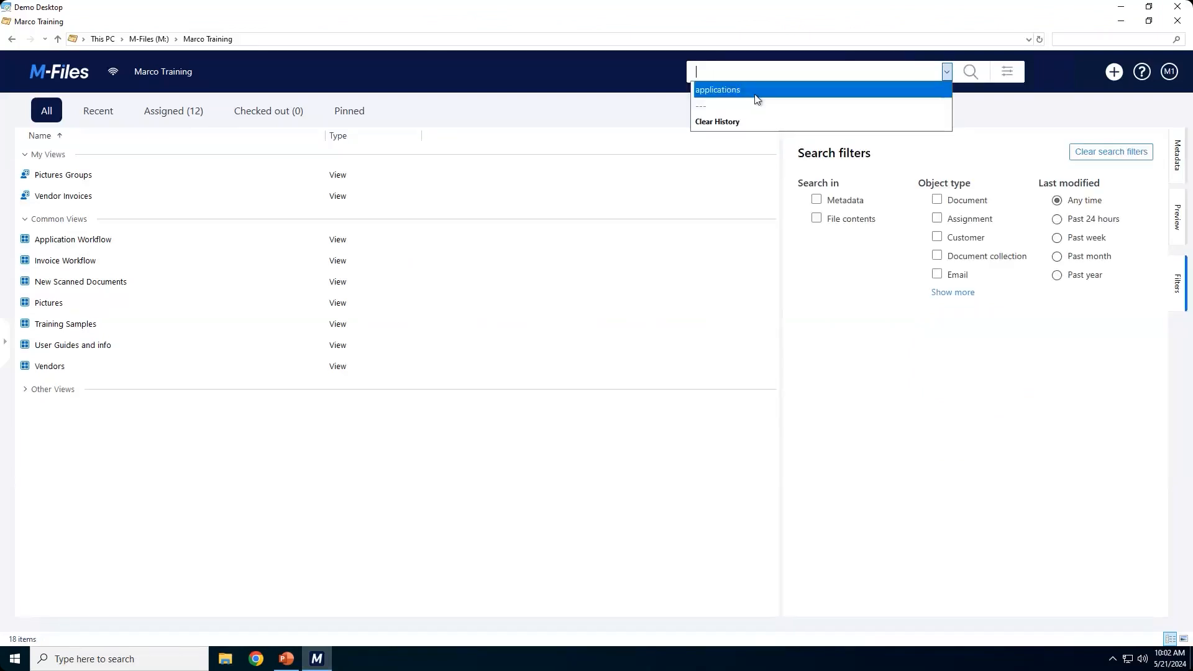
pyautogui.click(755, 92)
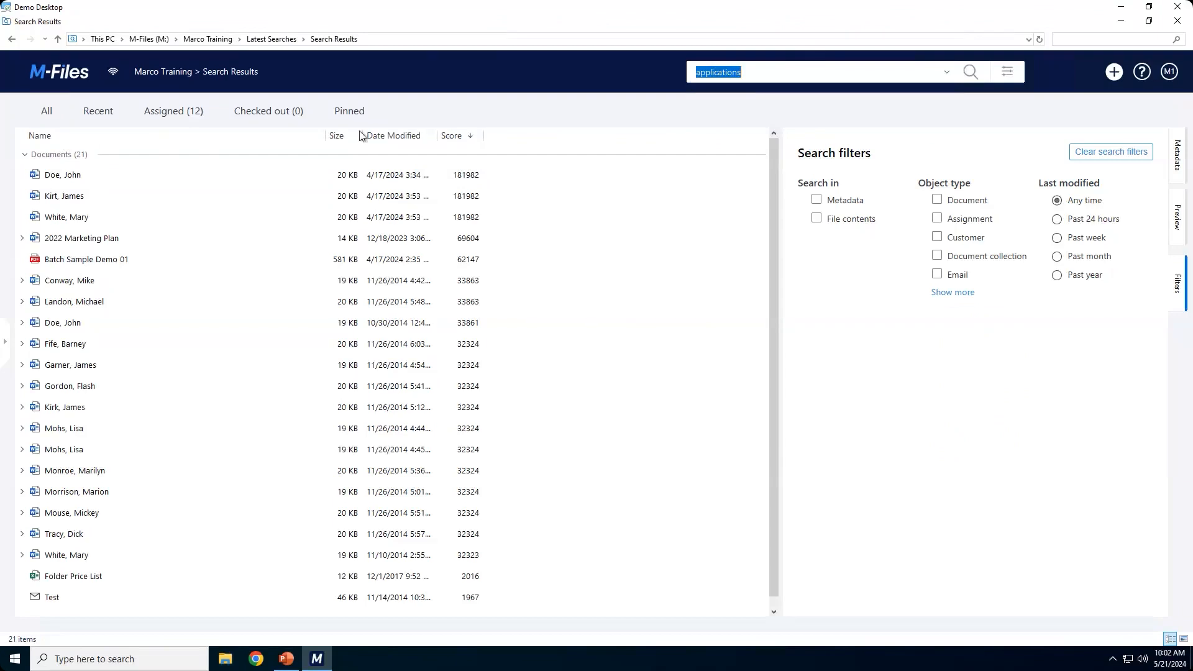
# - Sort the search results by Name in both directions and by Size, finishing with Score in descending order
pyautogui.click(41, 136)
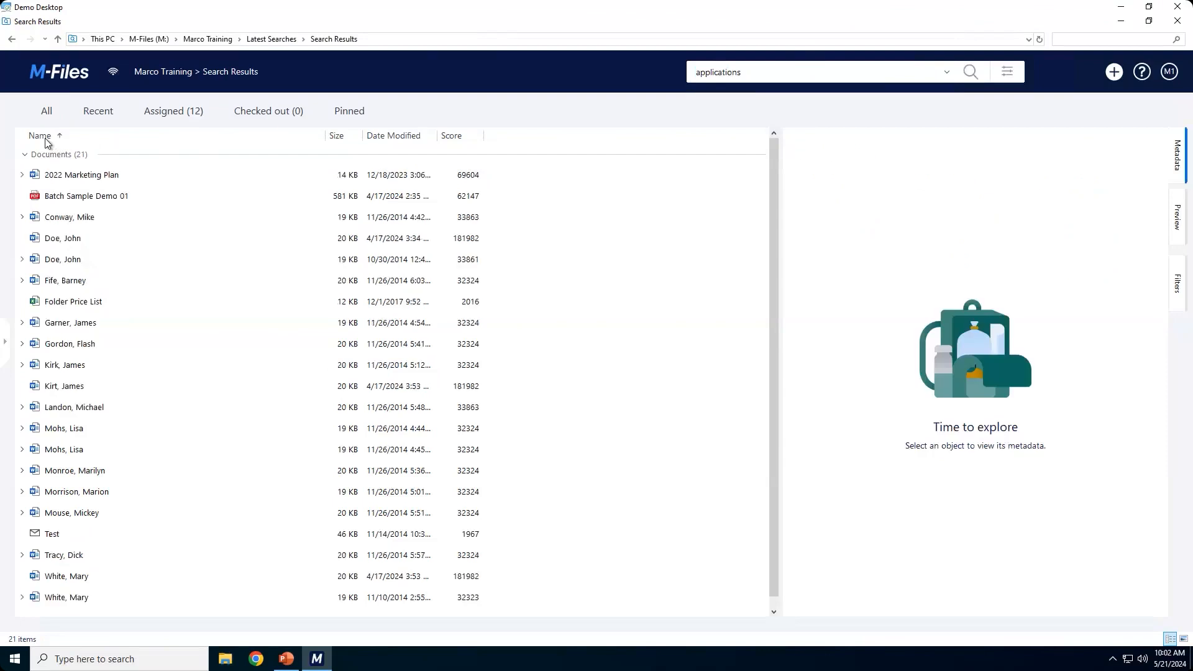
pyautogui.click(45, 140)
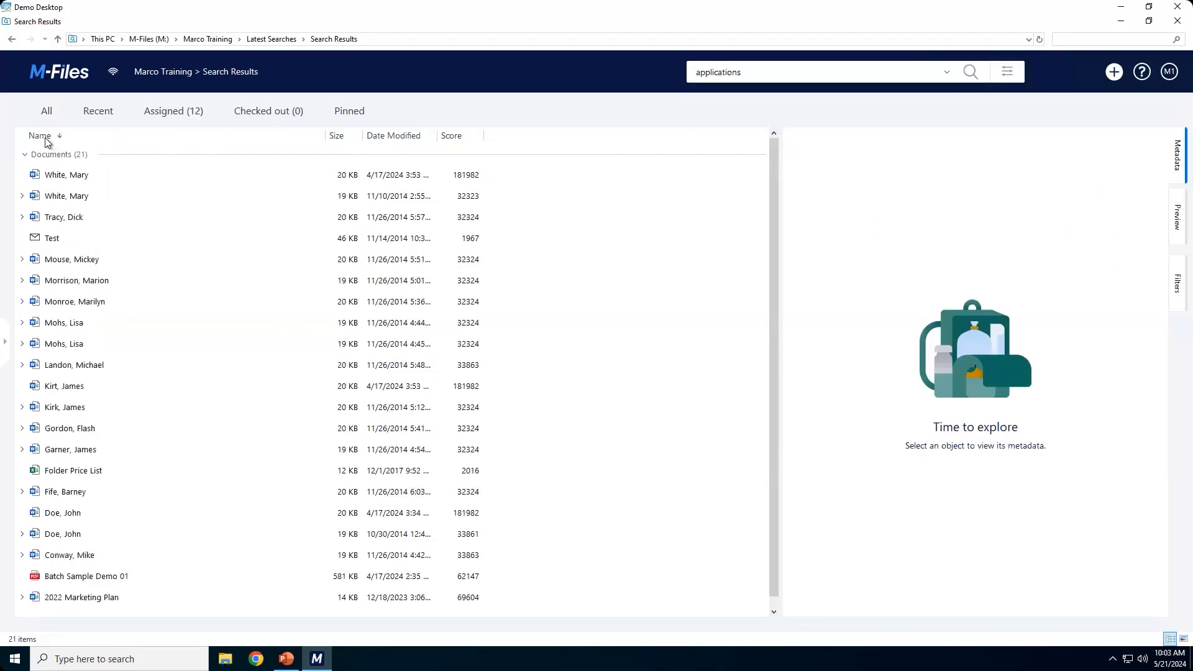
pyautogui.click(349, 141)
pyautogui.click(349, 142)
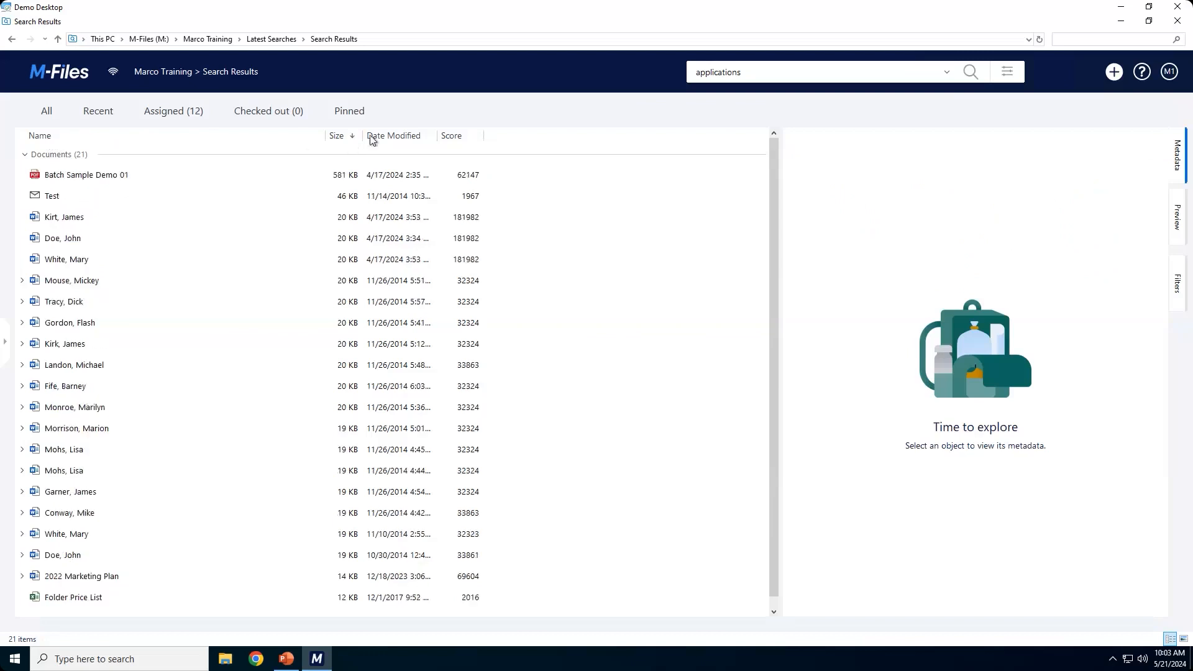
pyautogui.click(456, 140)
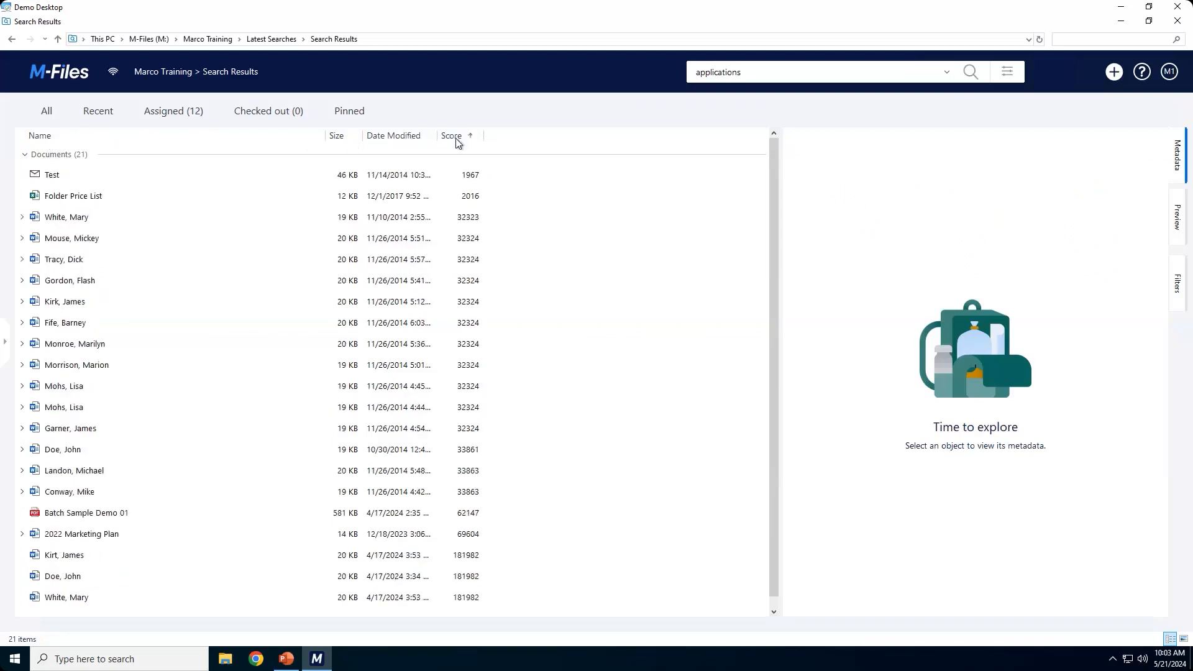
pyautogui.click(456, 141)
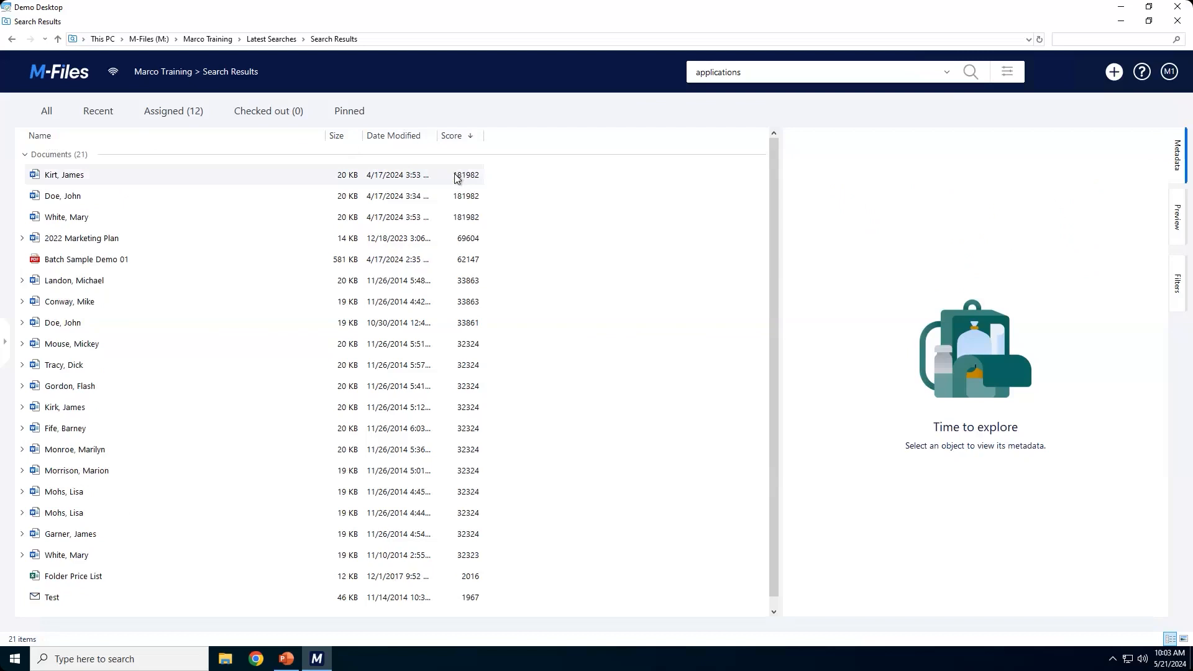
# - Insert the State property as an additional column in the search results
pyautogui.rightClick(552, 138)
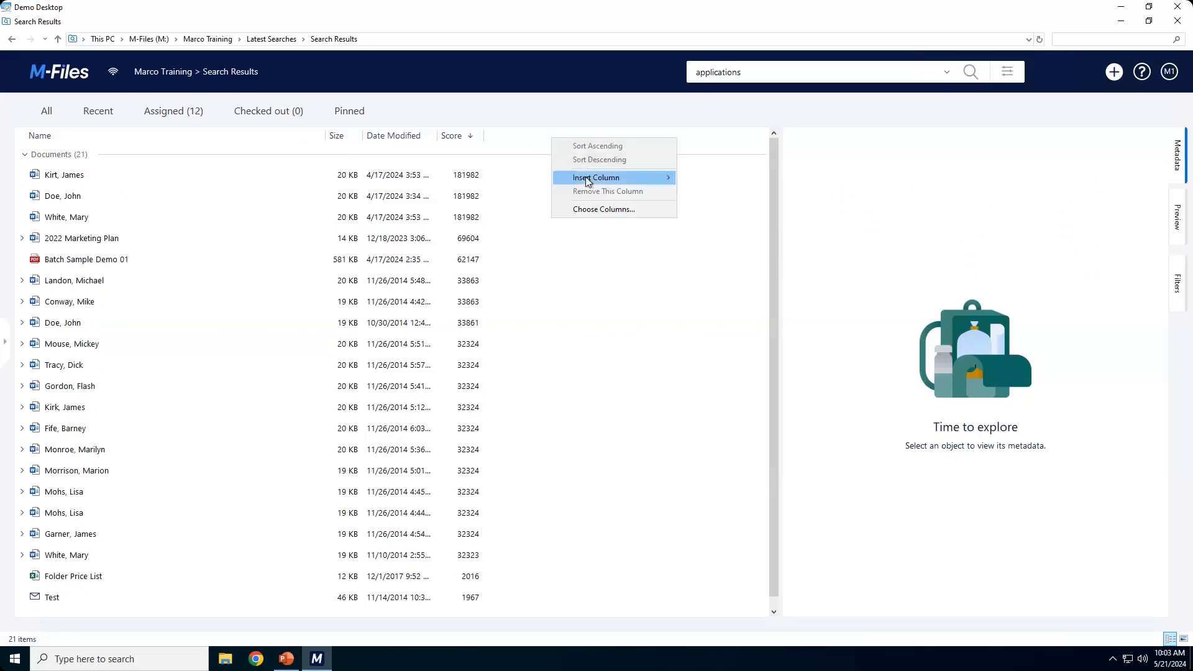
pyautogui.moveTo(586, 180)
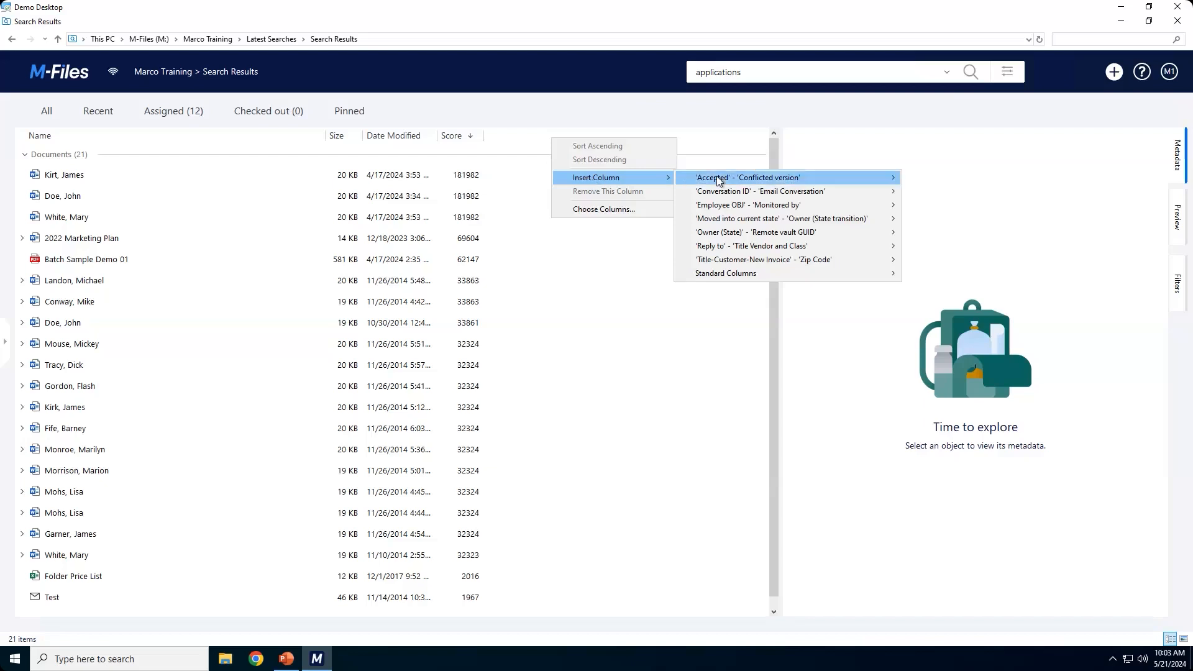
pyautogui.moveTo(718, 180)
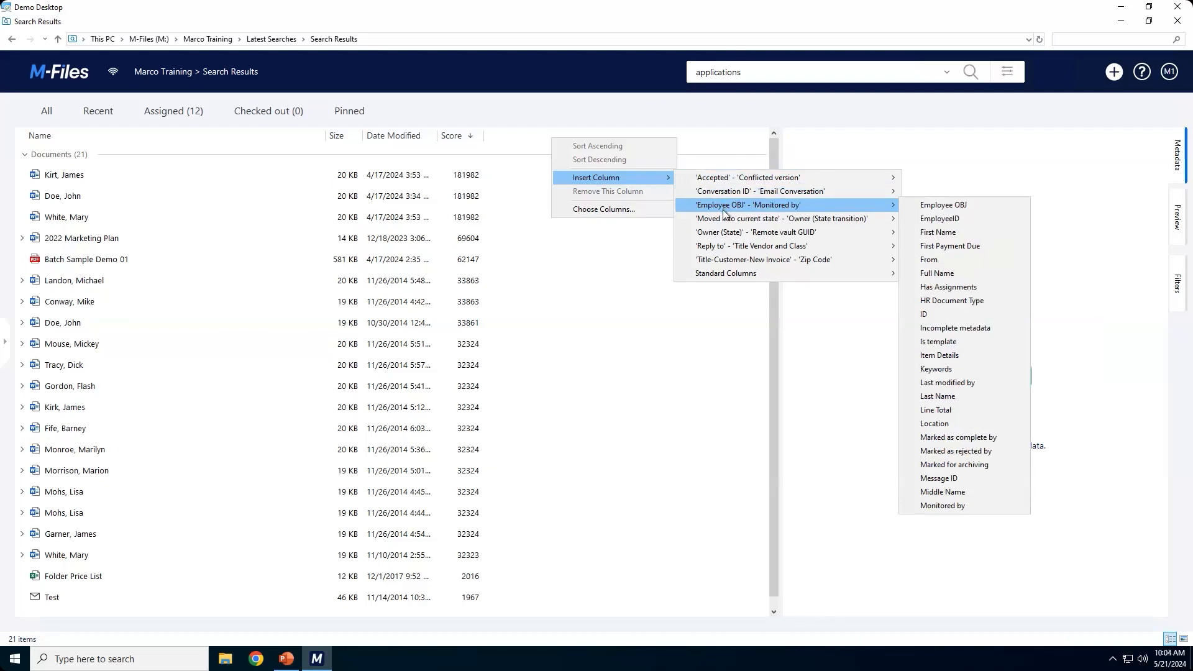
pyautogui.moveTo(726, 249)
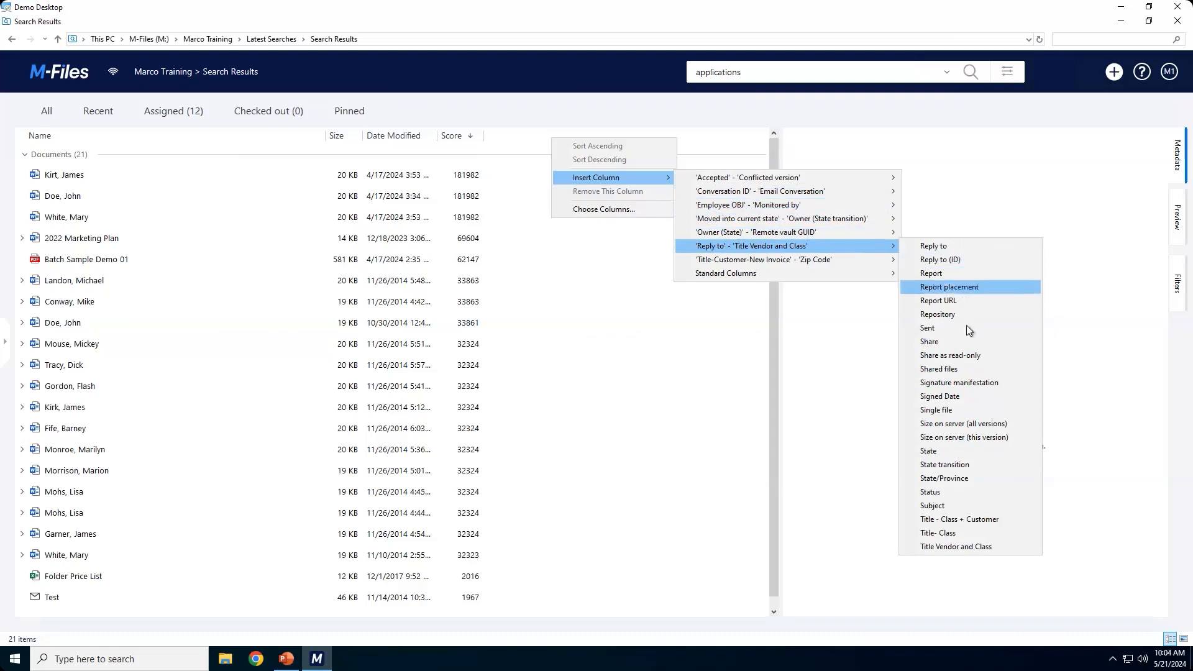
pyautogui.click(967, 453)
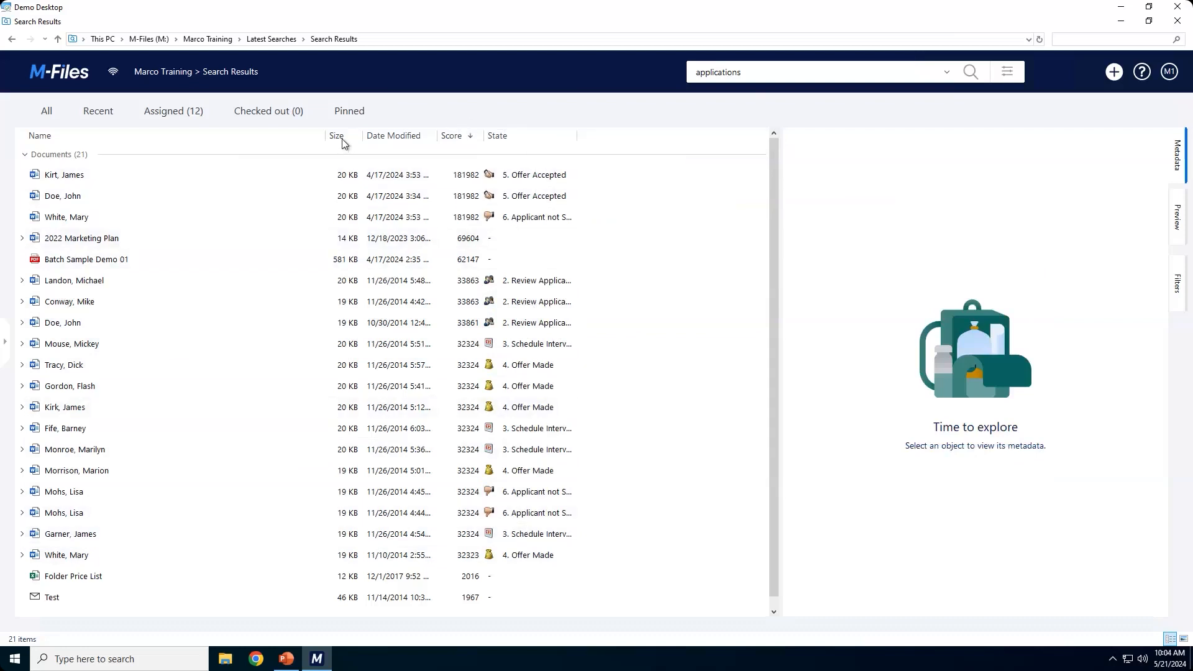
# - Remove the Score column from the search results
pyautogui.rightClick(613, 142)
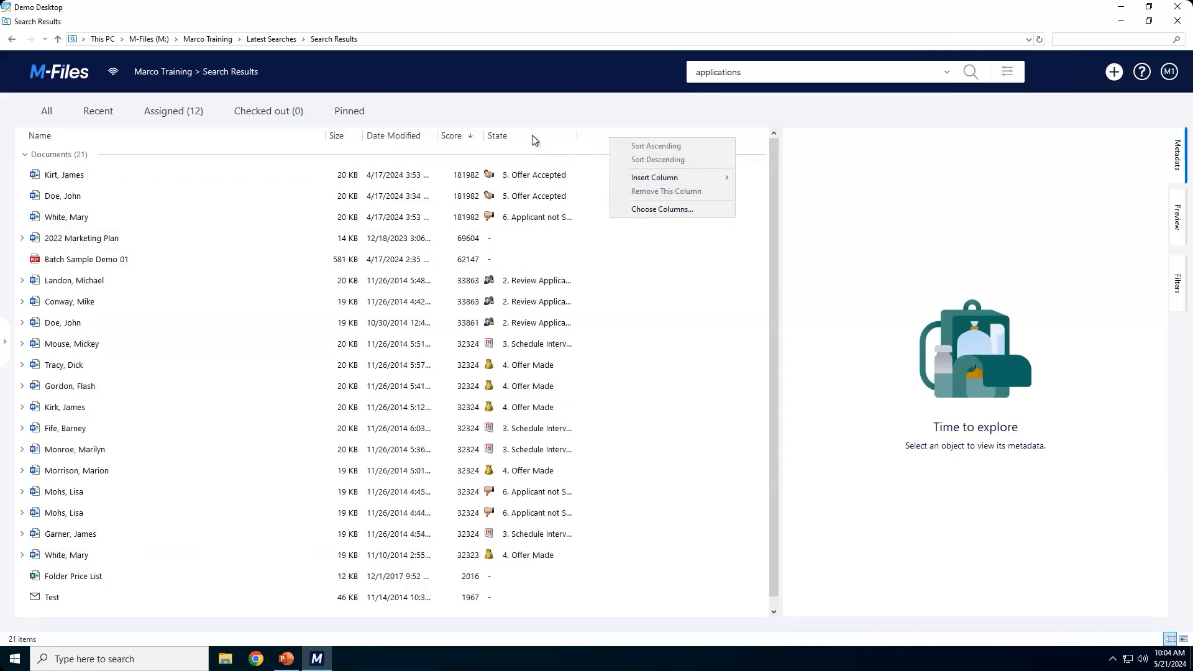
pyautogui.rightClick(458, 134)
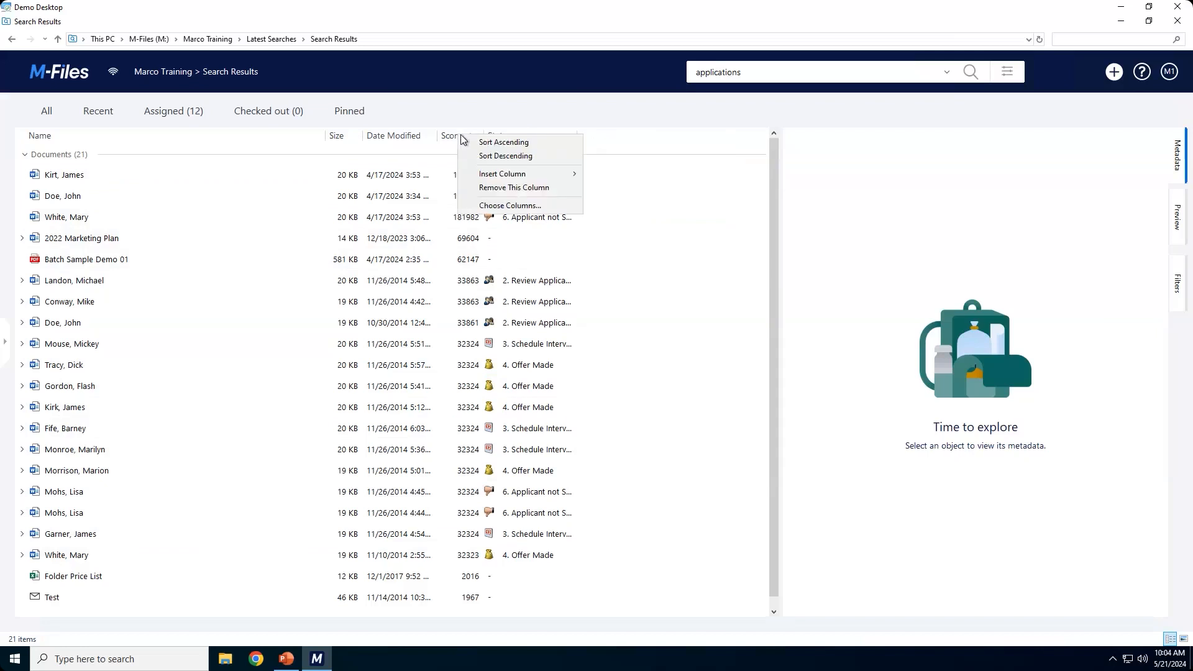
pyautogui.click(503, 187)
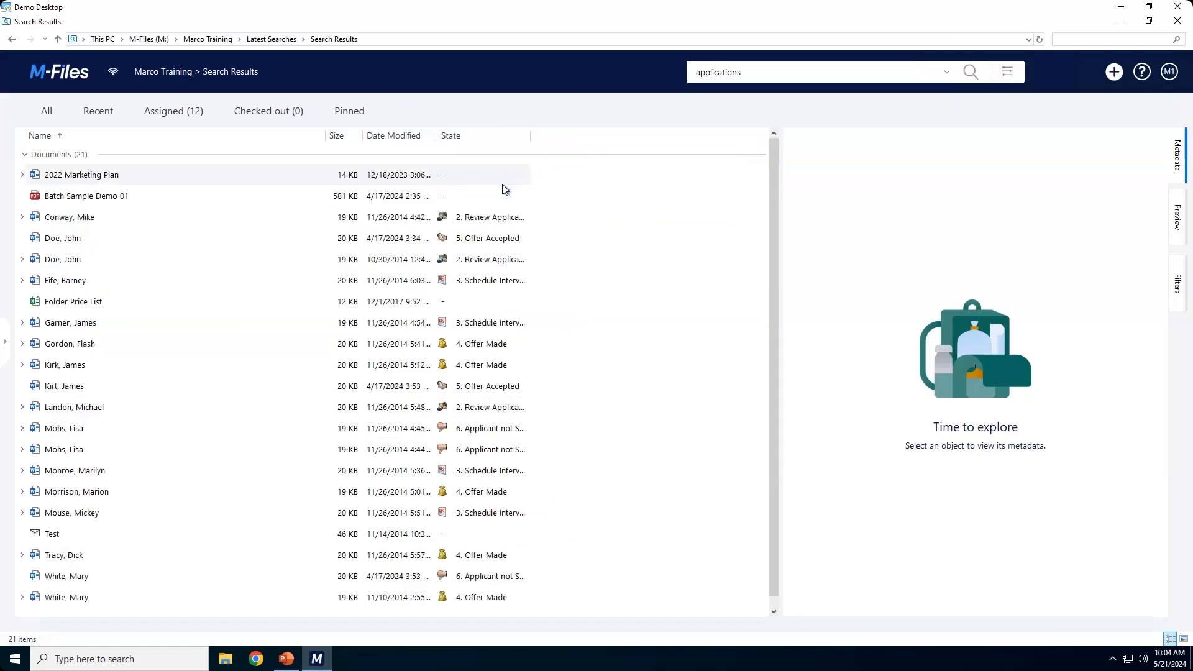
# - In the column settings, hide the Size column and move State directly after Name
pyautogui.rightClick(592, 144)
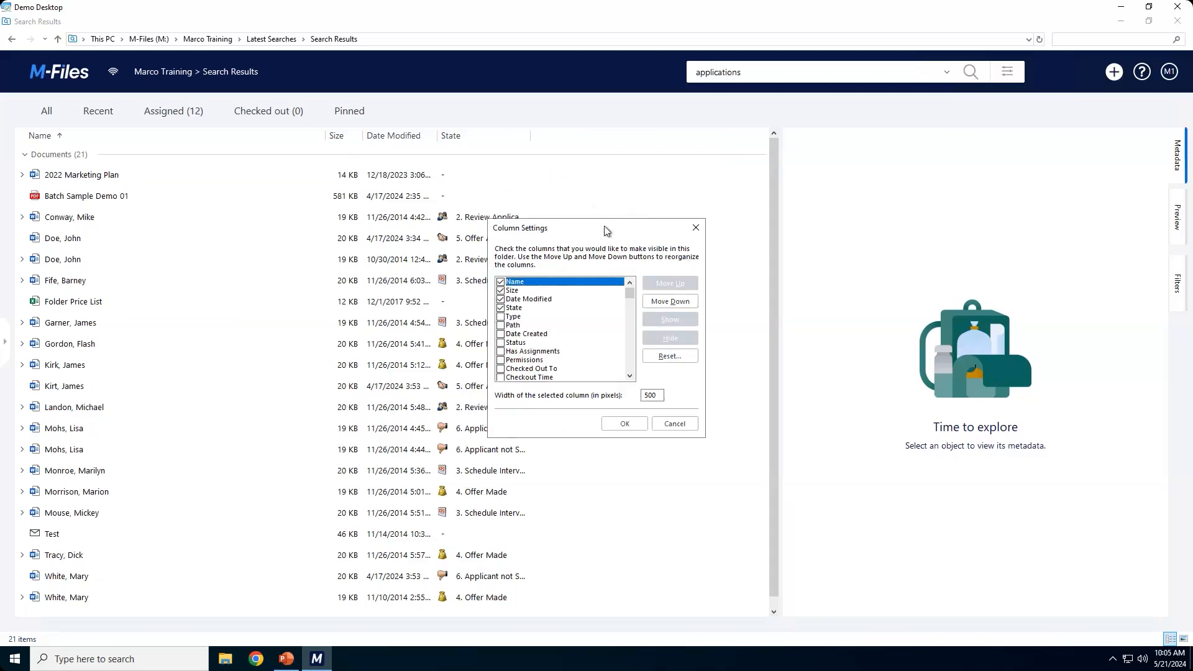
pyautogui.click(501, 291)
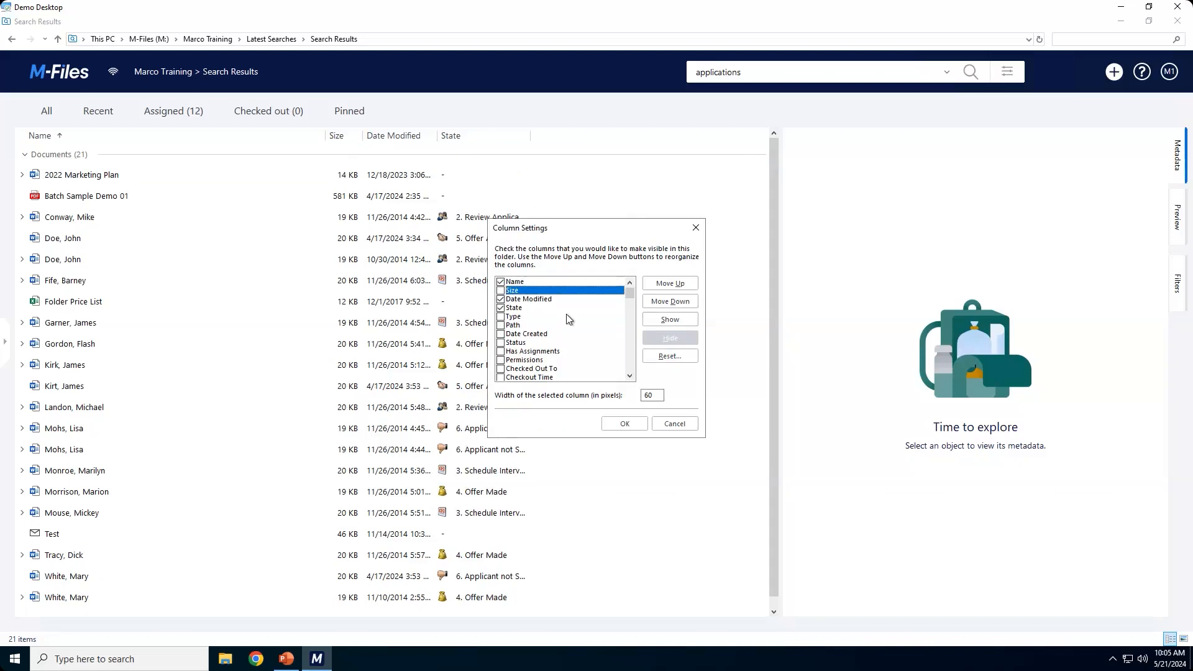
pyautogui.click(515, 308)
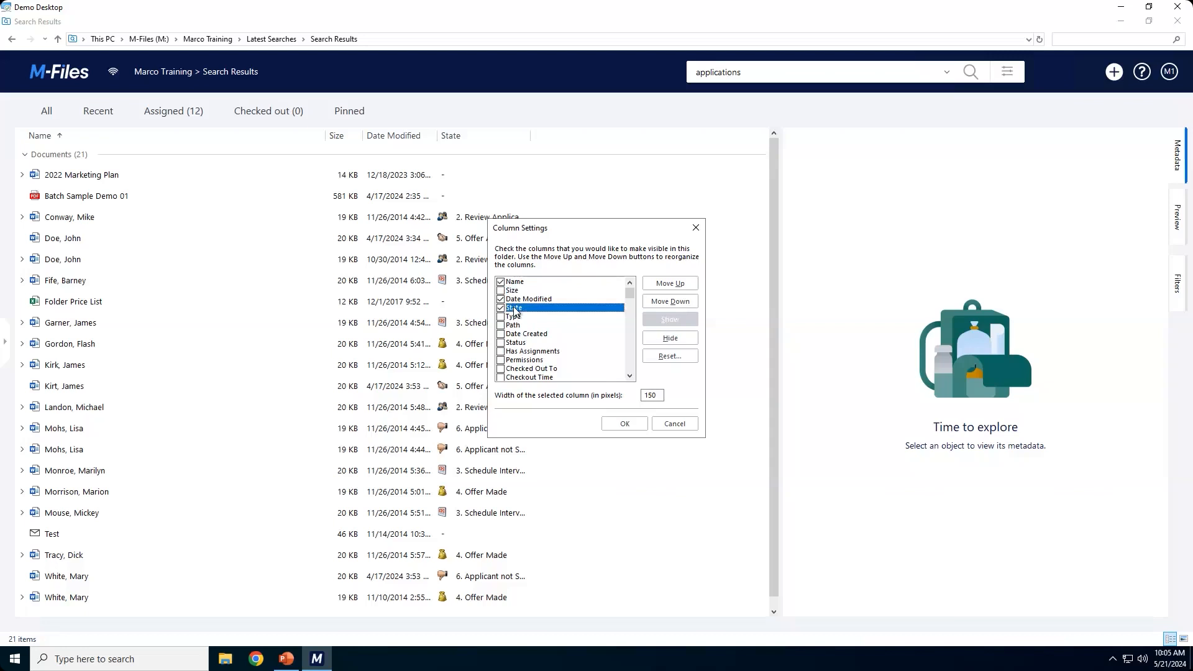
pyautogui.click(670, 283)
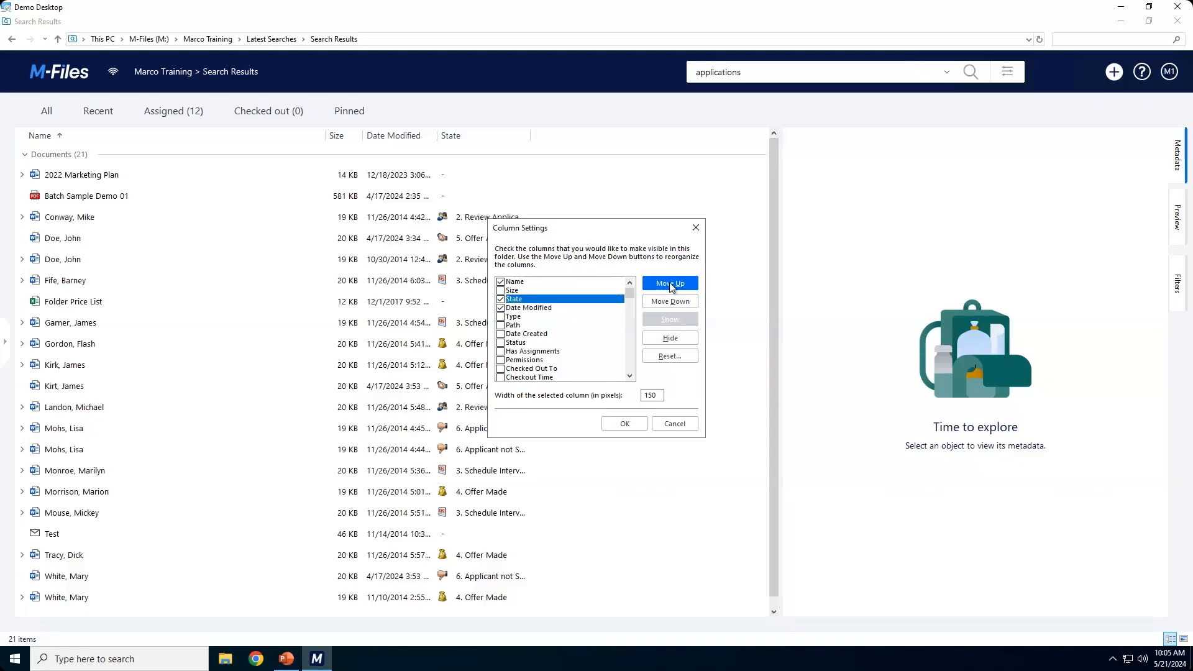
pyautogui.click(669, 283)
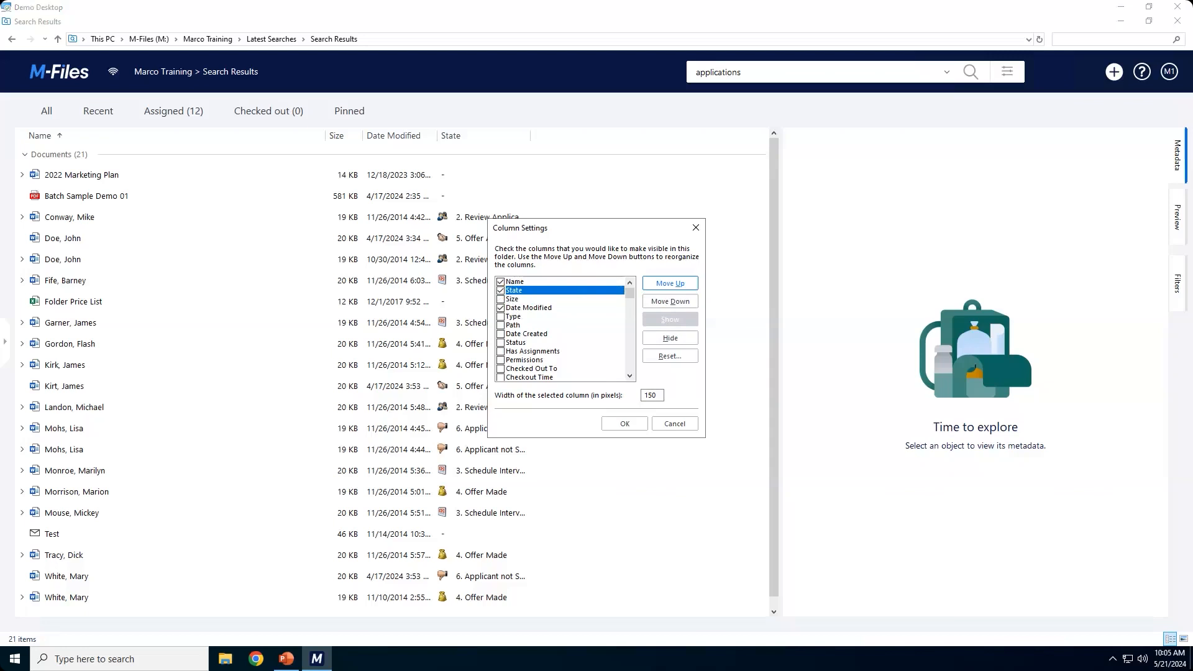
pyautogui.click(625, 424)
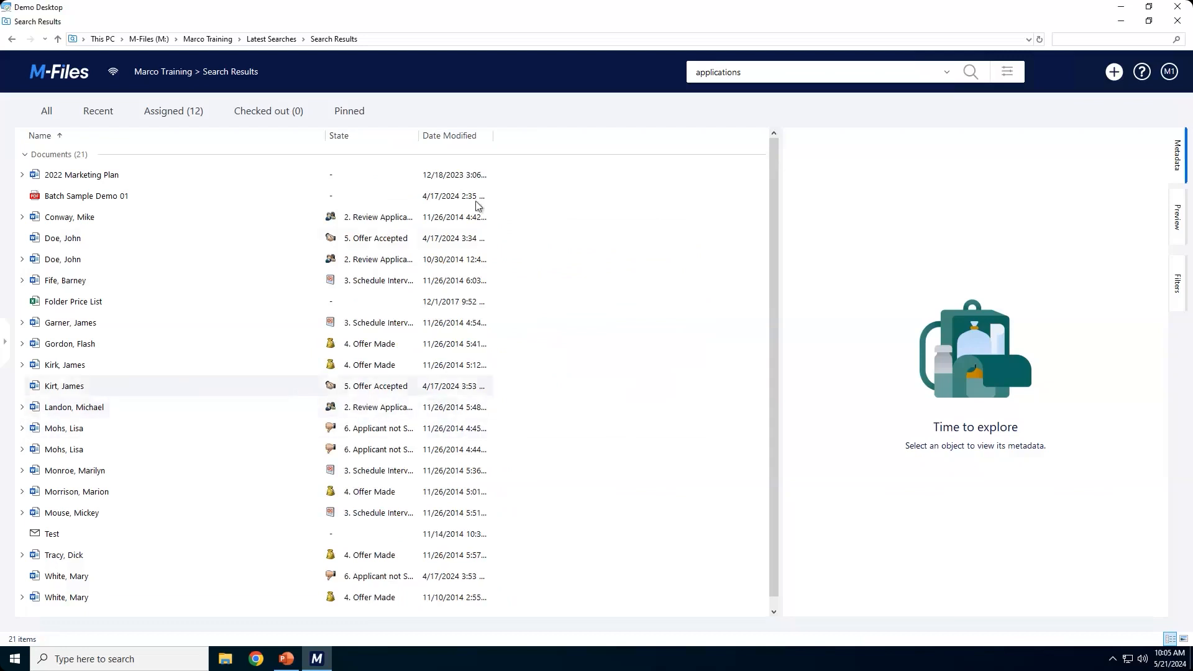
# - Narrow the Name column to fit its entries and widen Date Modified until the full date and time fit
pyautogui.moveTo(326, 135); pyautogui.dragTo(156, 131)
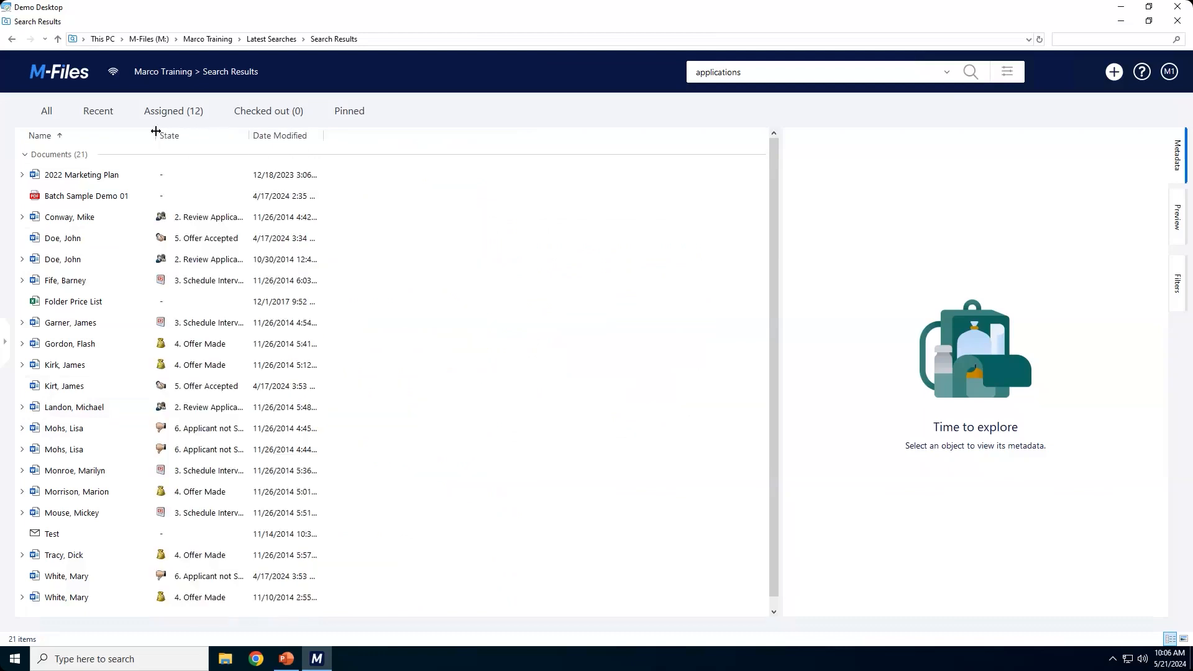
pyautogui.moveTo(324, 133); pyautogui.dragTo(341, 136)
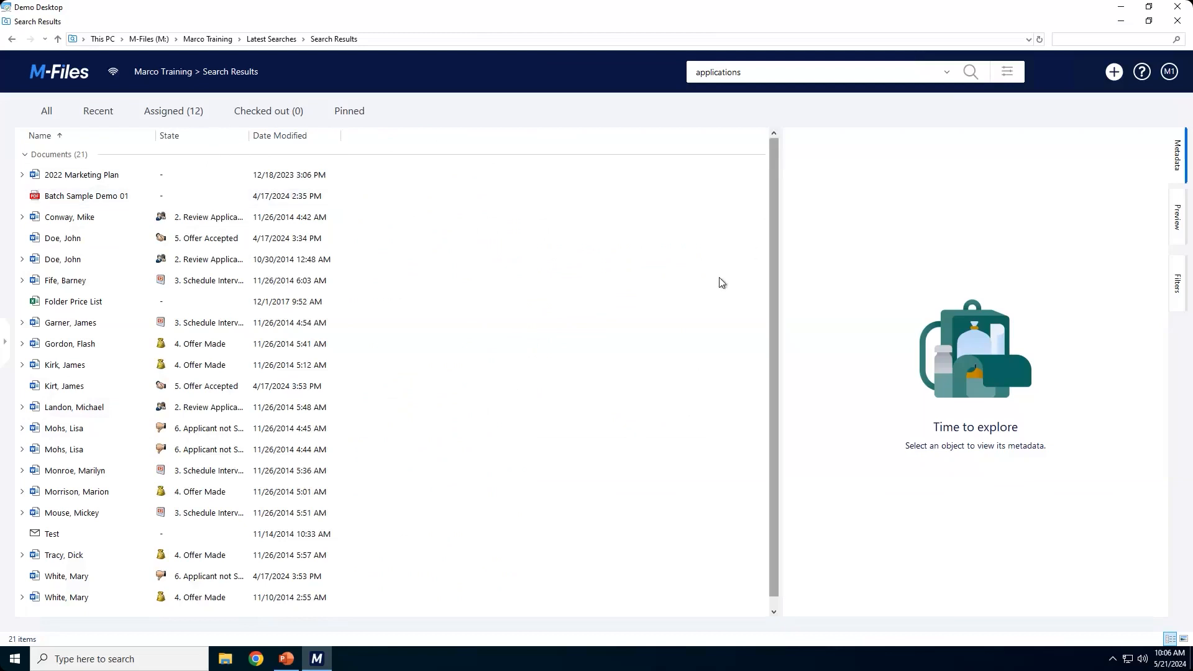
# - Return to the vault's home view and repeat the "applications" search from the search history
pyautogui.click(51, 74)
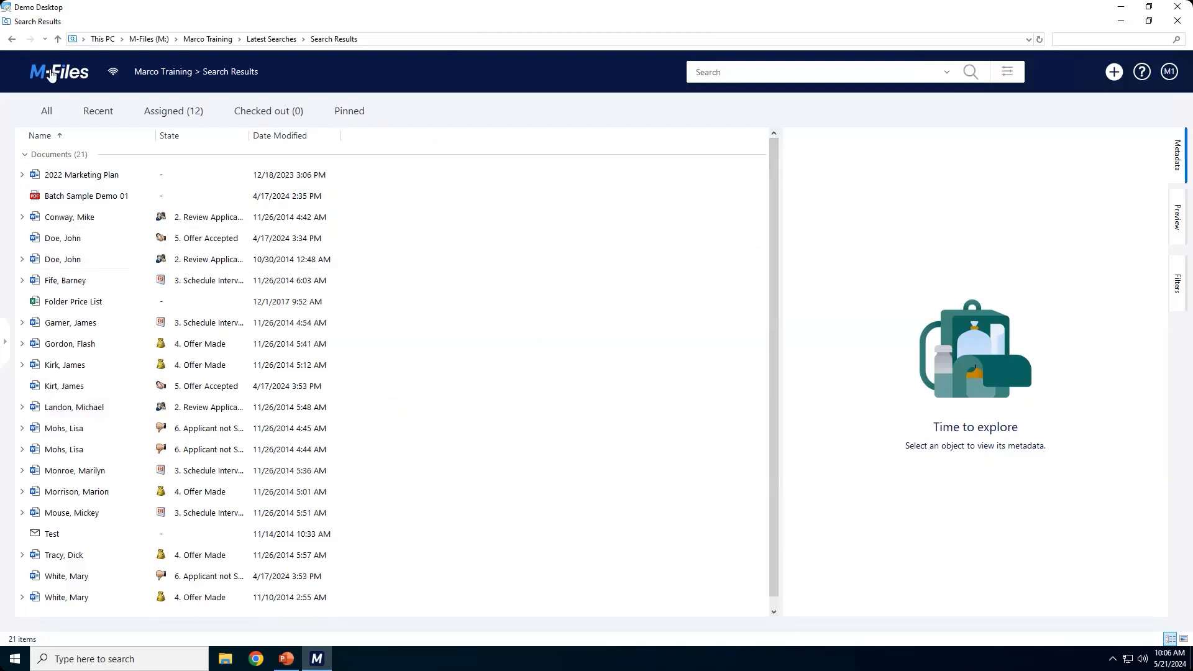
pyautogui.click(947, 72)
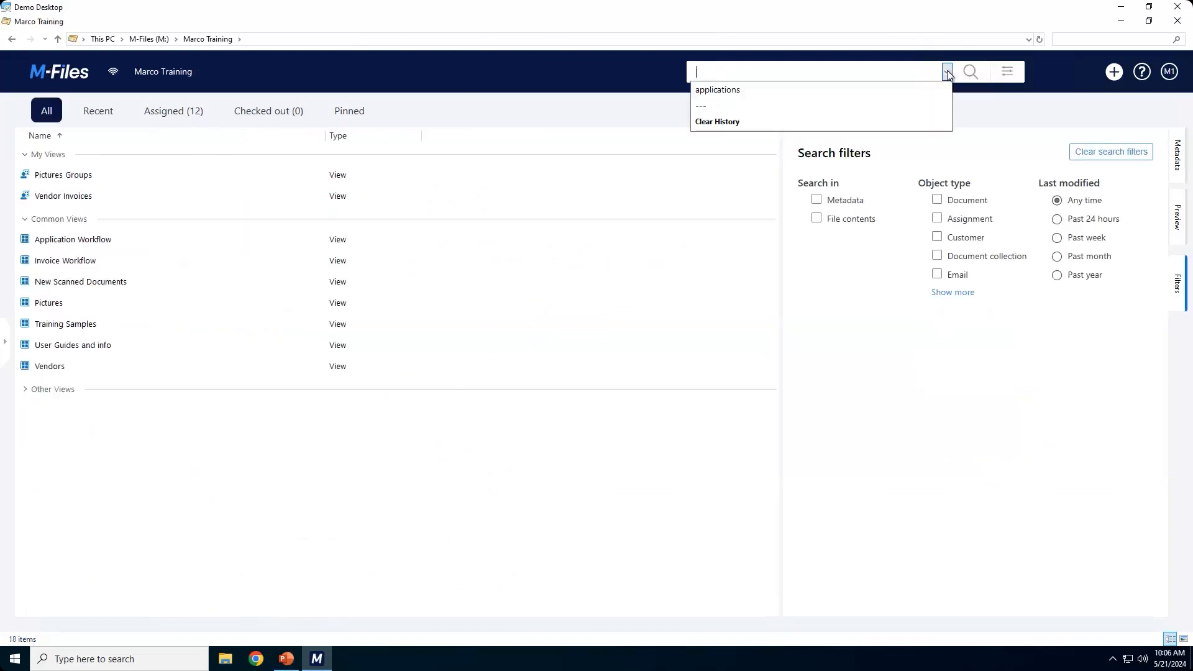
pyautogui.click(736, 92)
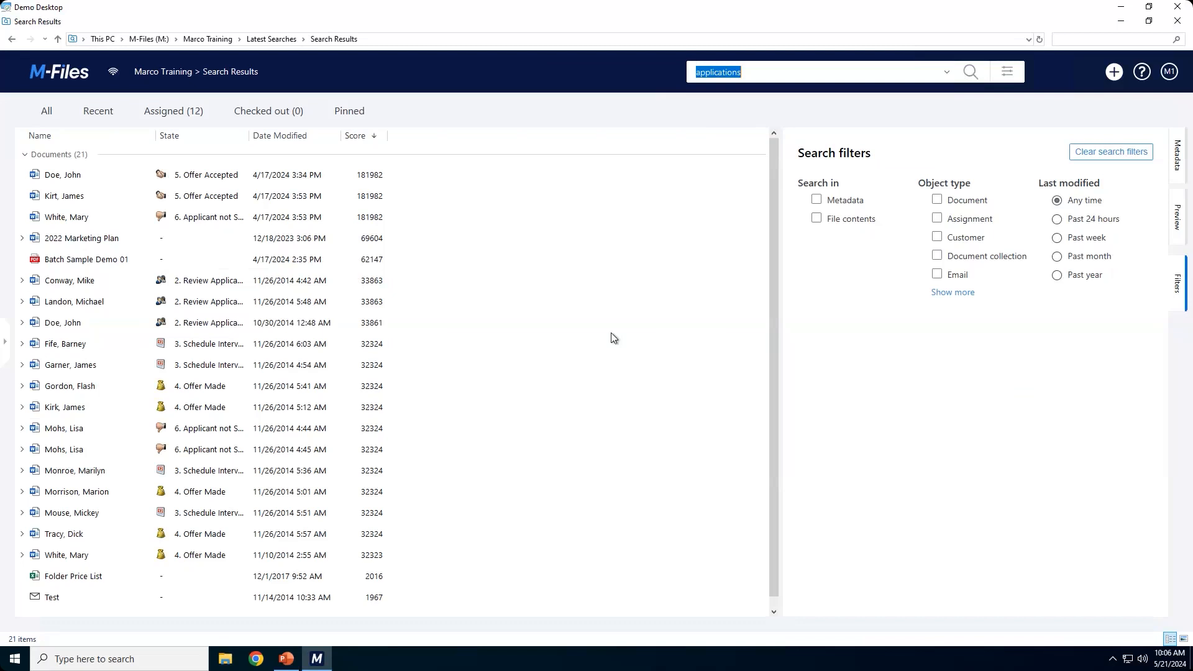
pyautogui.press('alt')
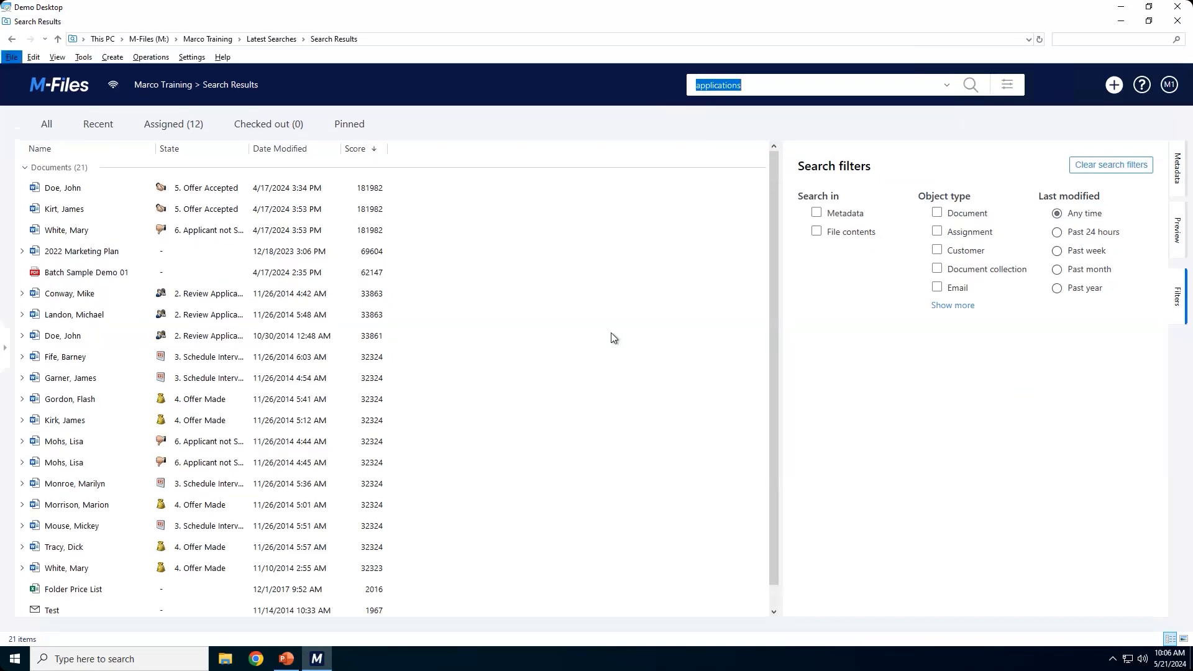
pyautogui.click(57, 59)
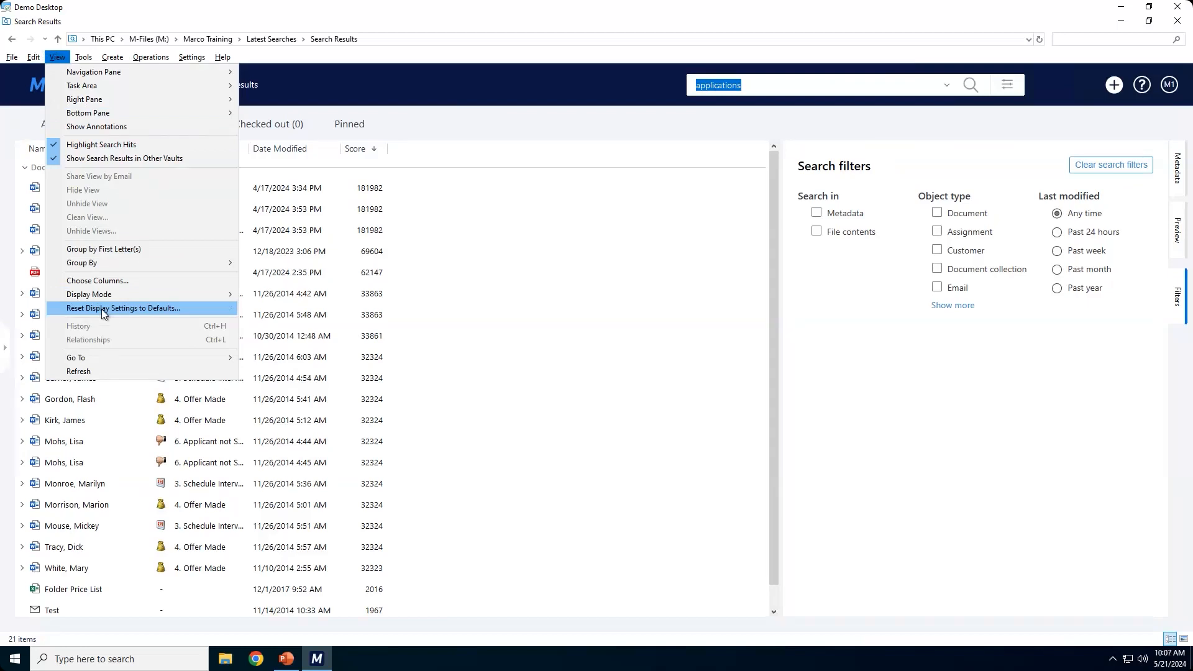
pyautogui.click(416, 50)
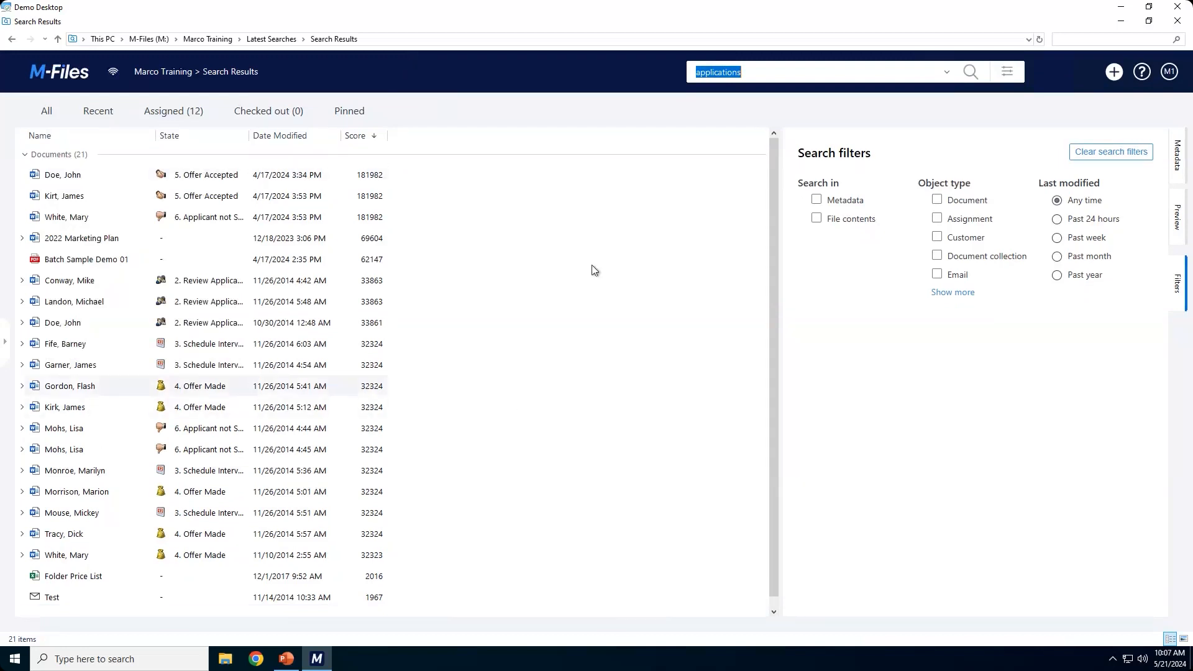
# - Reset the display settings of the search results to the common defaults
pyautogui.rightClick(514, 322)
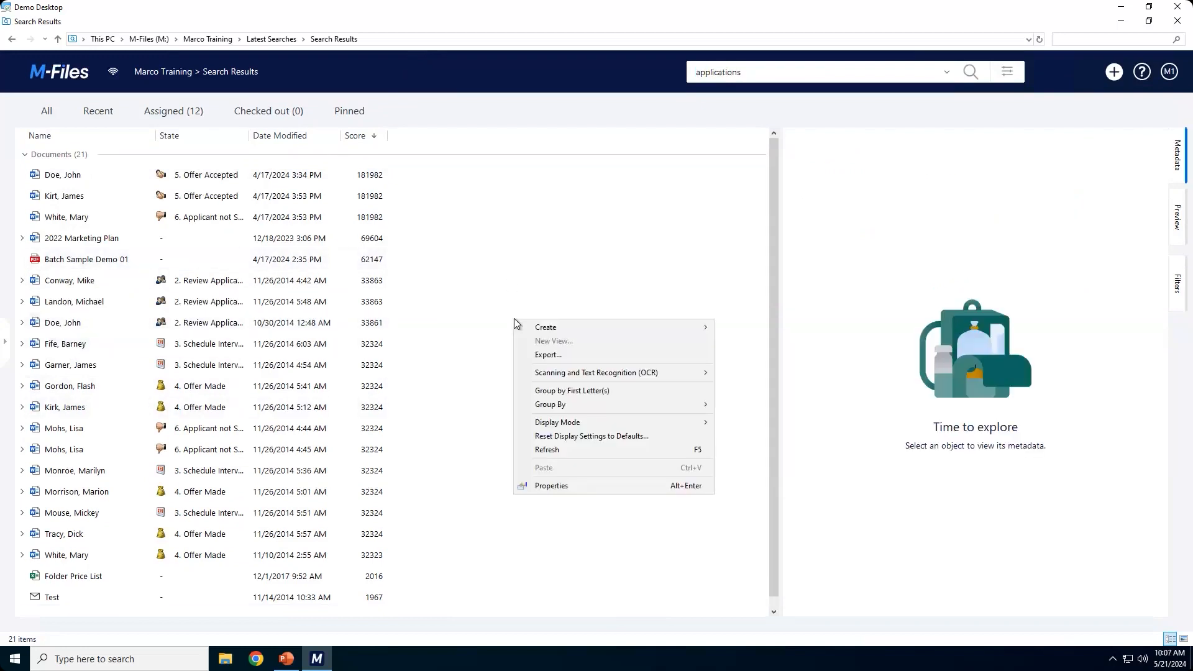
pyautogui.click(554, 439)
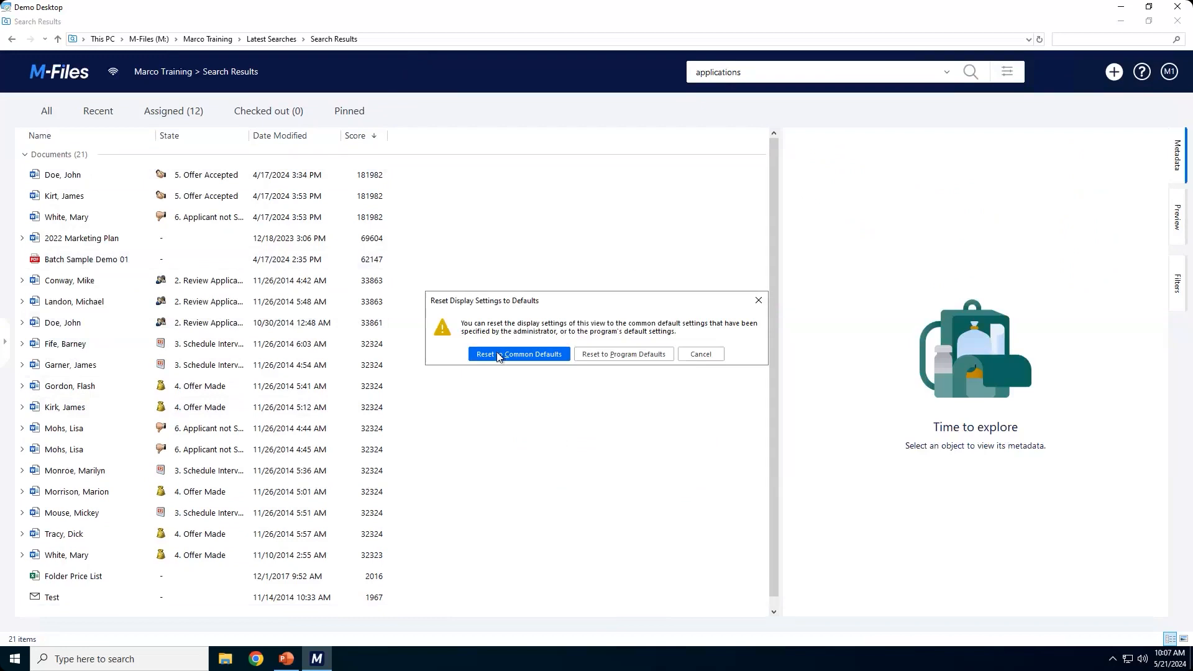
pyautogui.click(498, 355)
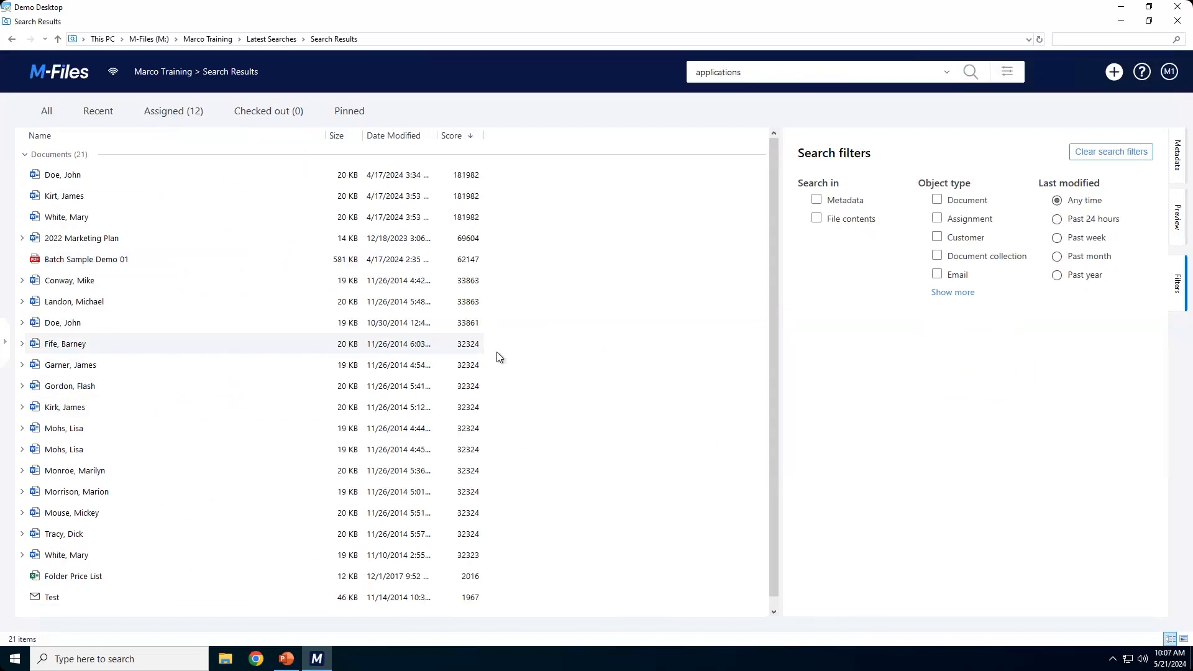
# - Leave the search results for the vault's home view and open the Vendor Invoices view
pyautogui.click(55, 78)
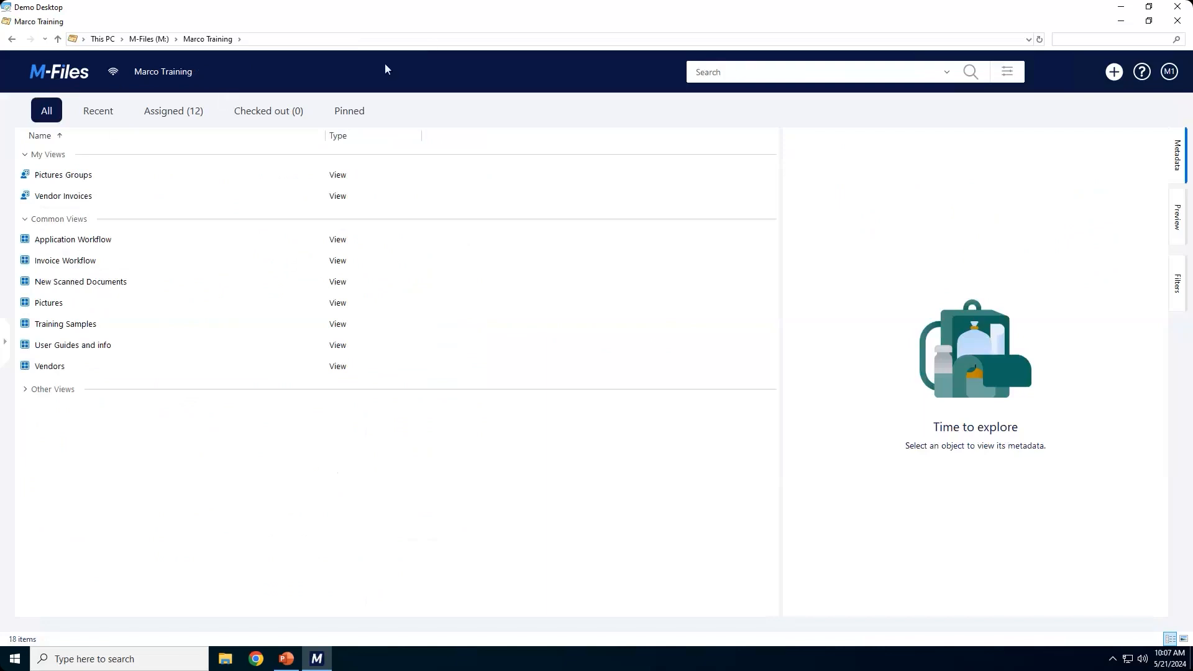
pyautogui.click(453, 14)
pyautogui.click(63, 196)
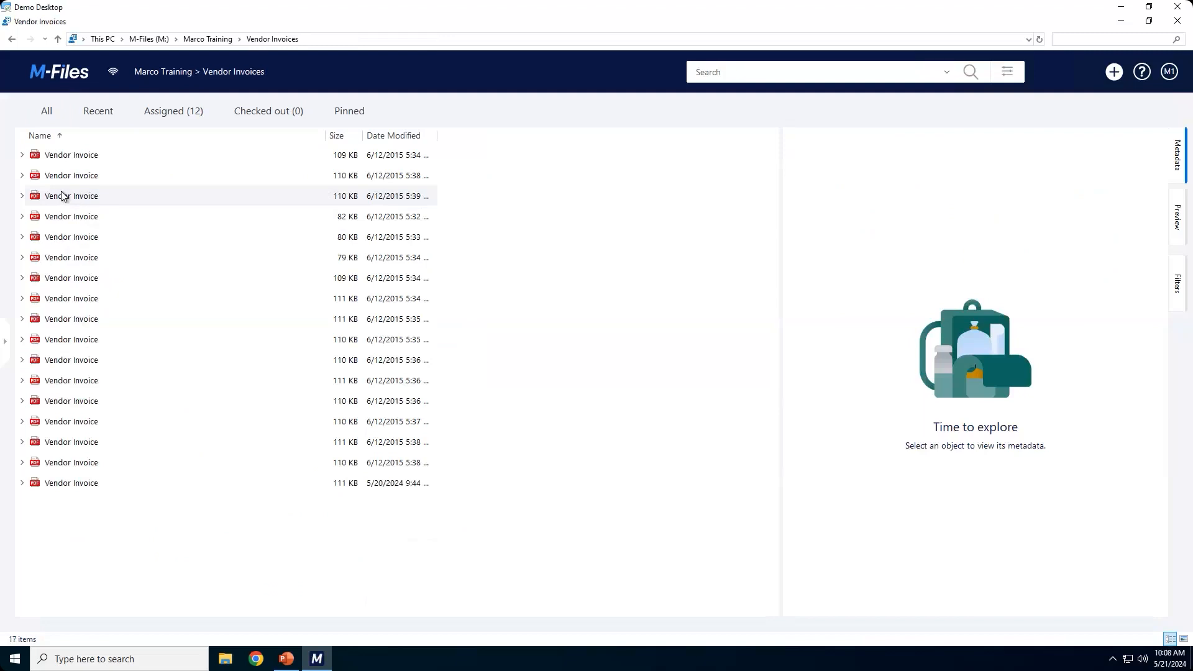
# - Insert the Vendor Invoice # column into the Vendor Invoices view
pyautogui.rightClick(509, 139)
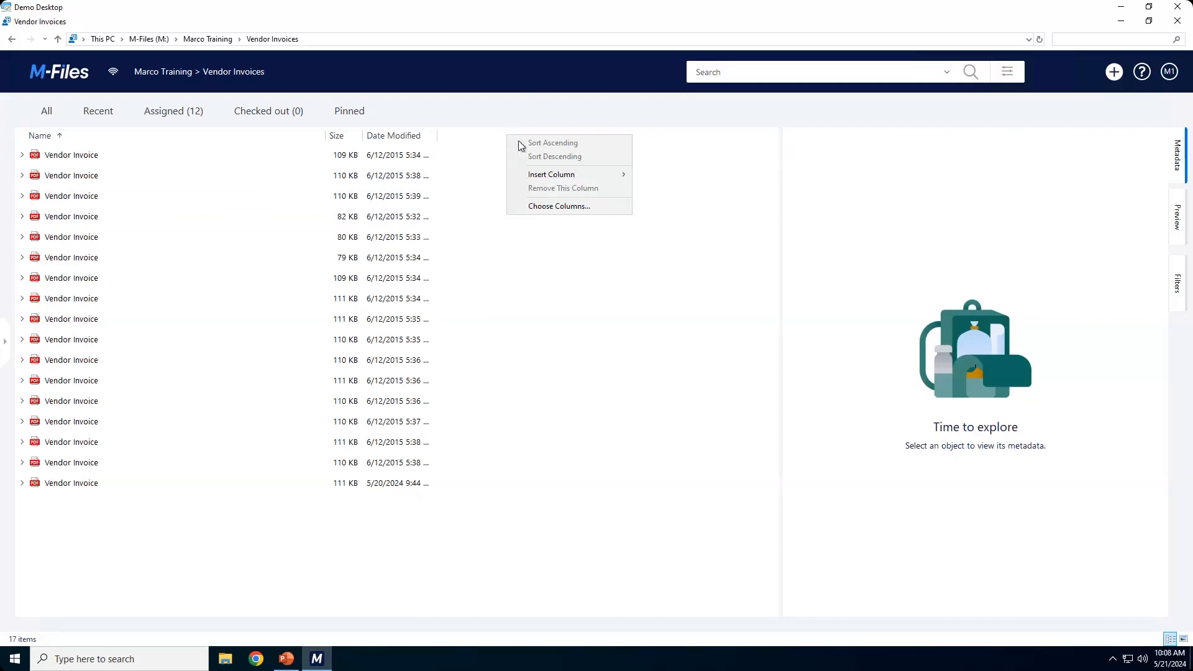
pyautogui.moveTo(543, 176)
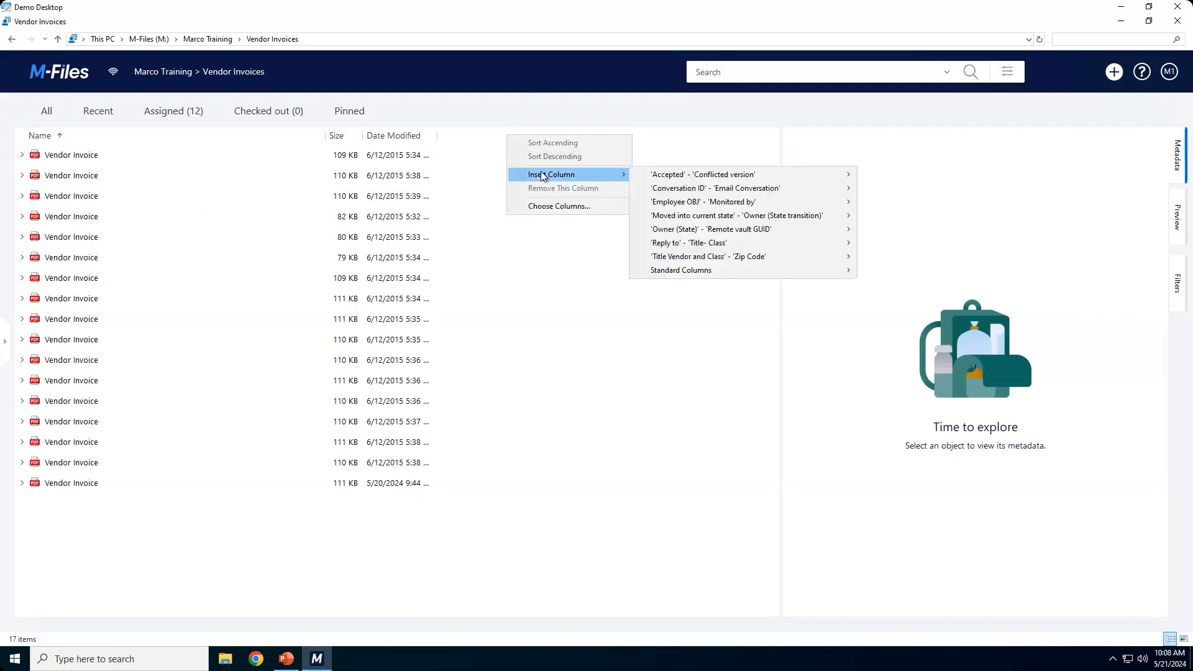
pyautogui.moveTo(713, 257)
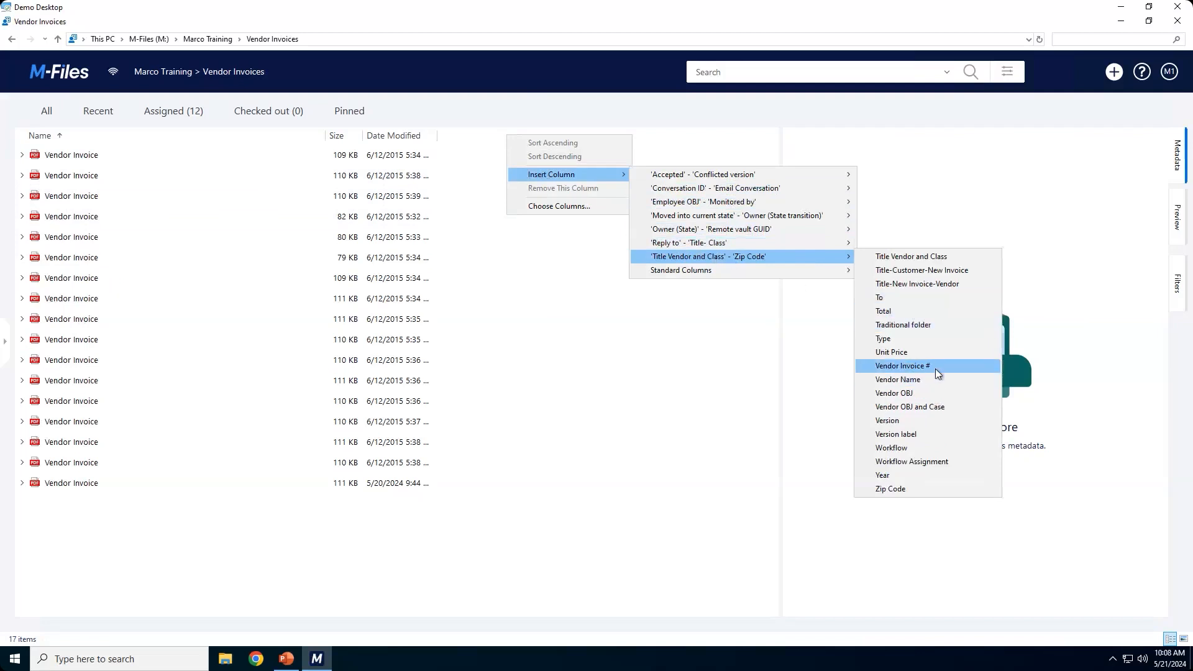
pyautogui.click(937, 368)
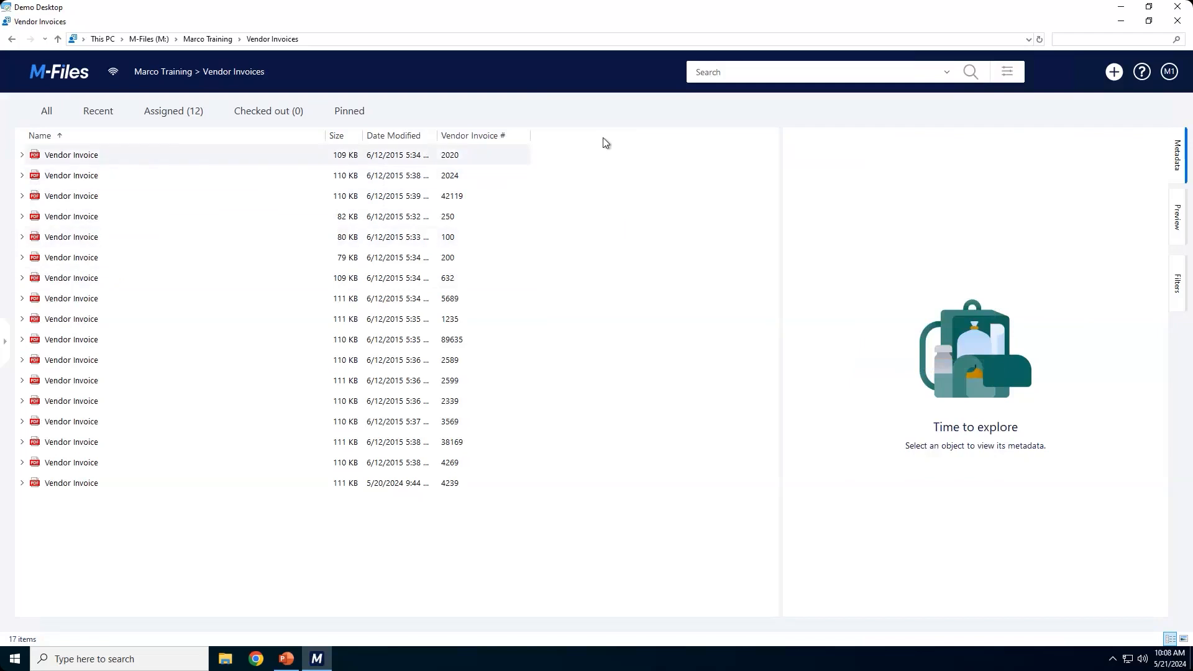
# - In the column settings, move Vendor Invoice # directly after Name and hide the Size column
pyautogui.rightClick(560, 136)
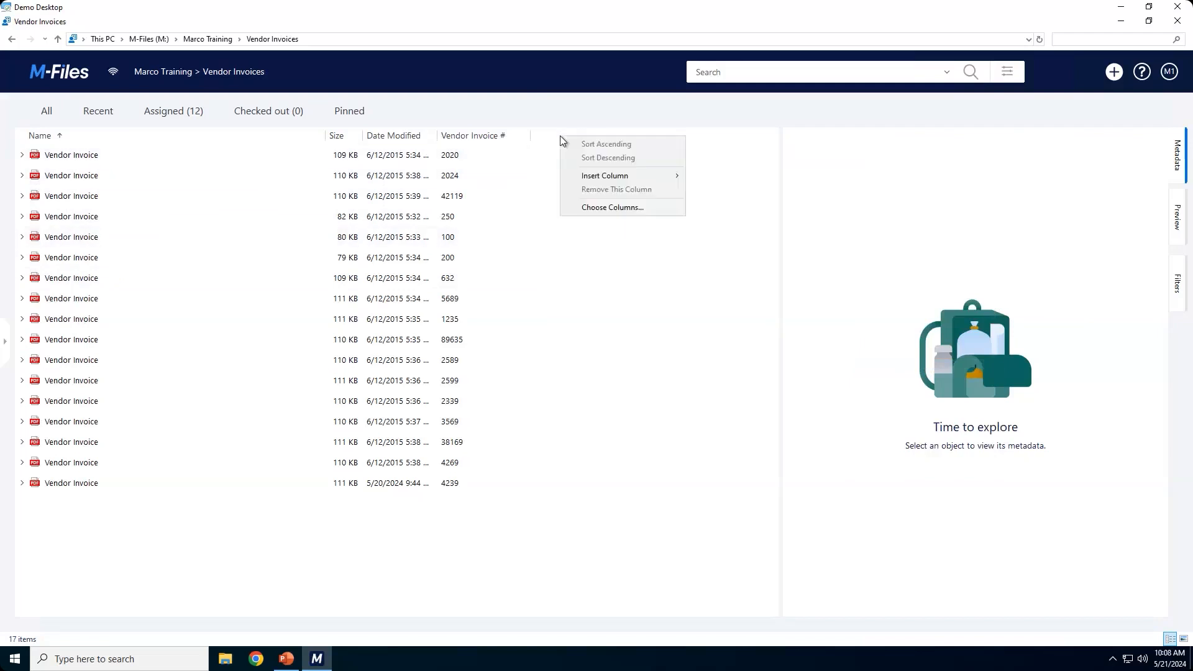
pyautogui.click(601, 207)
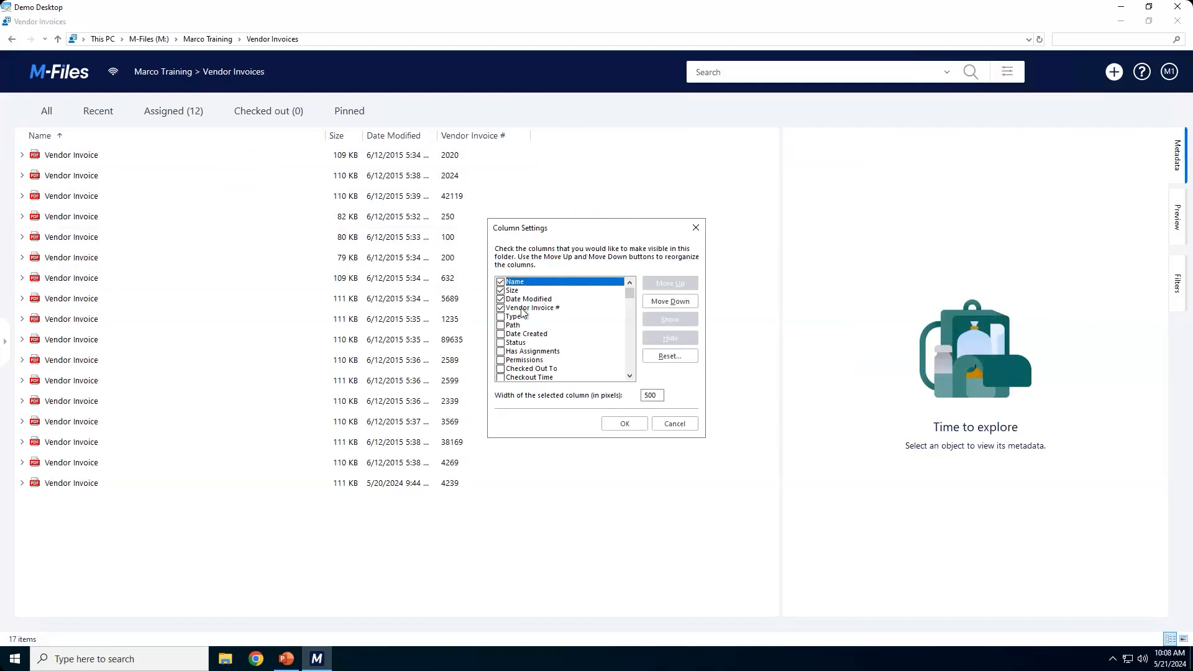
pyautogui.click(522, 309)
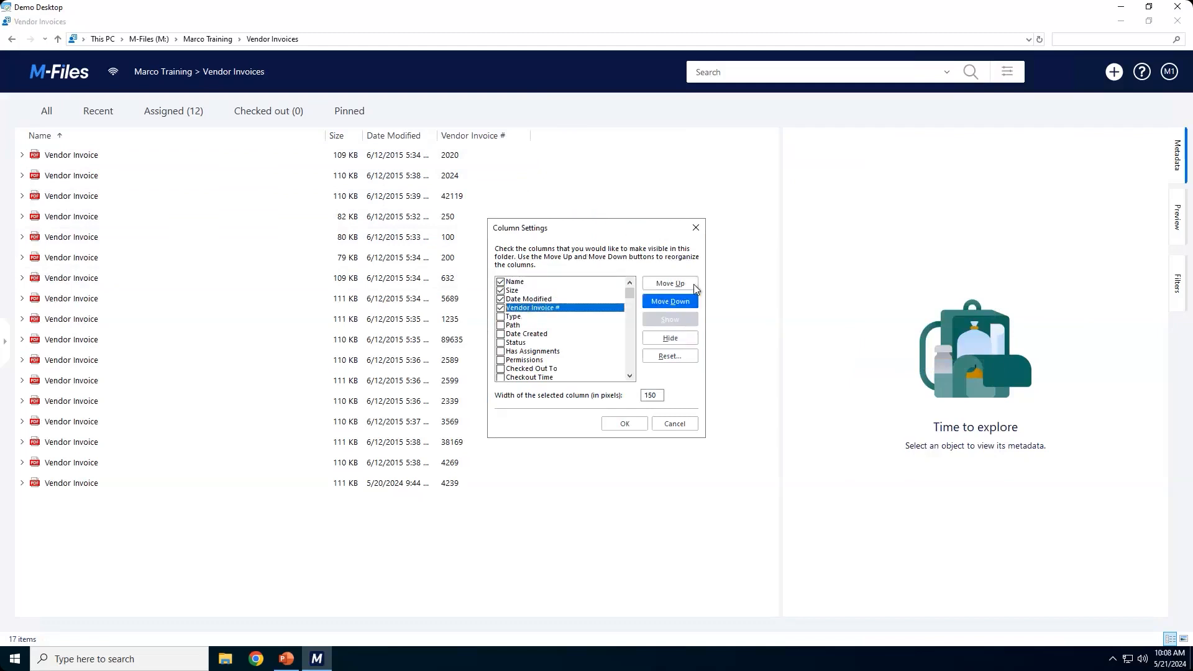
pyautogui.click(690, 285)
pyautogui.click(692, 285)
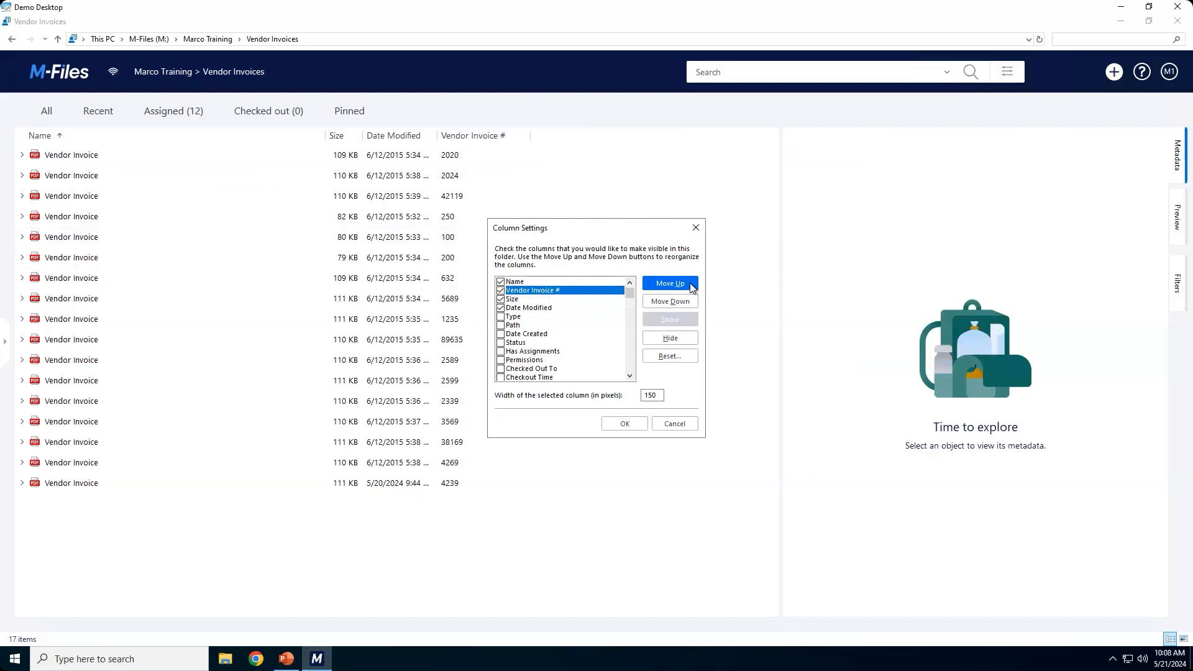
pyautogui.click(501, 300)
pyautogui.click(501, 300)
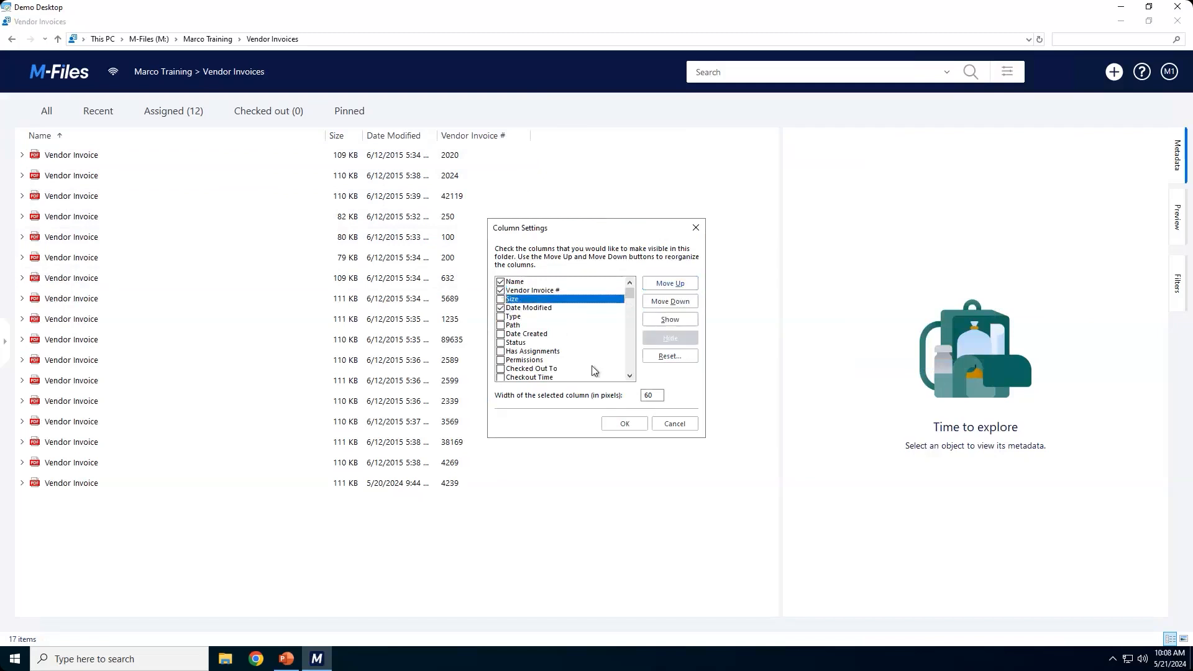
pyautogui.click(621, 424)
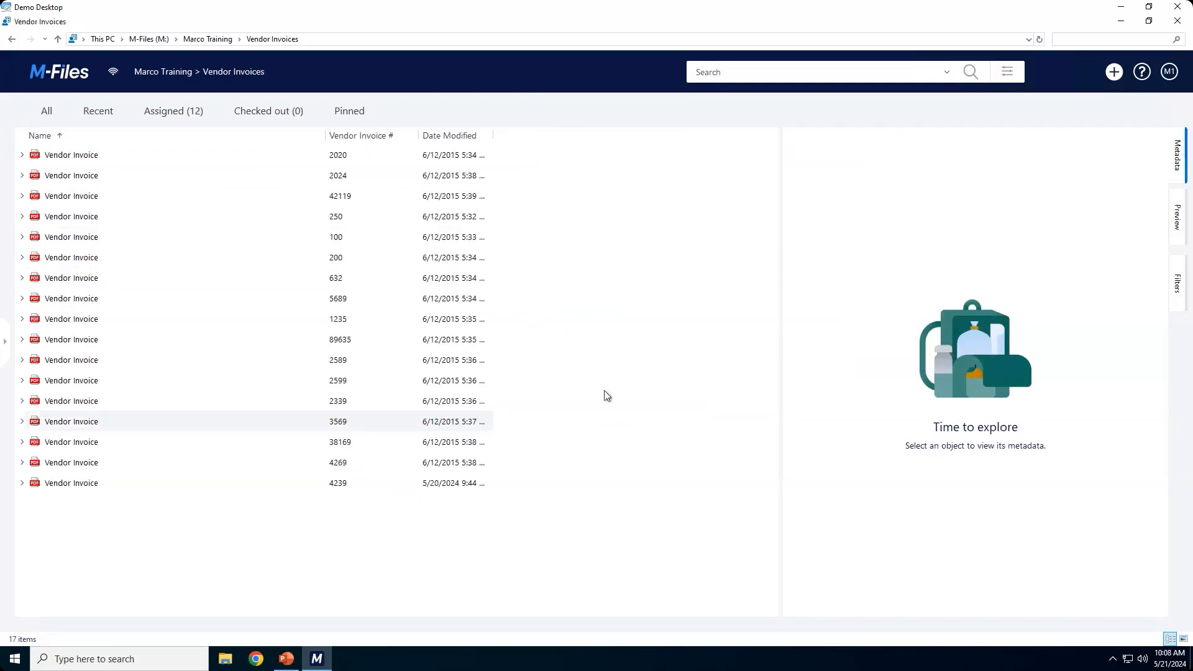
# - Narrow the Name column to about half its width so the invoice numbers sit closer to the document names
pyautogui.moveTo(277, 132); pyautogui.dragTo(175, 132)
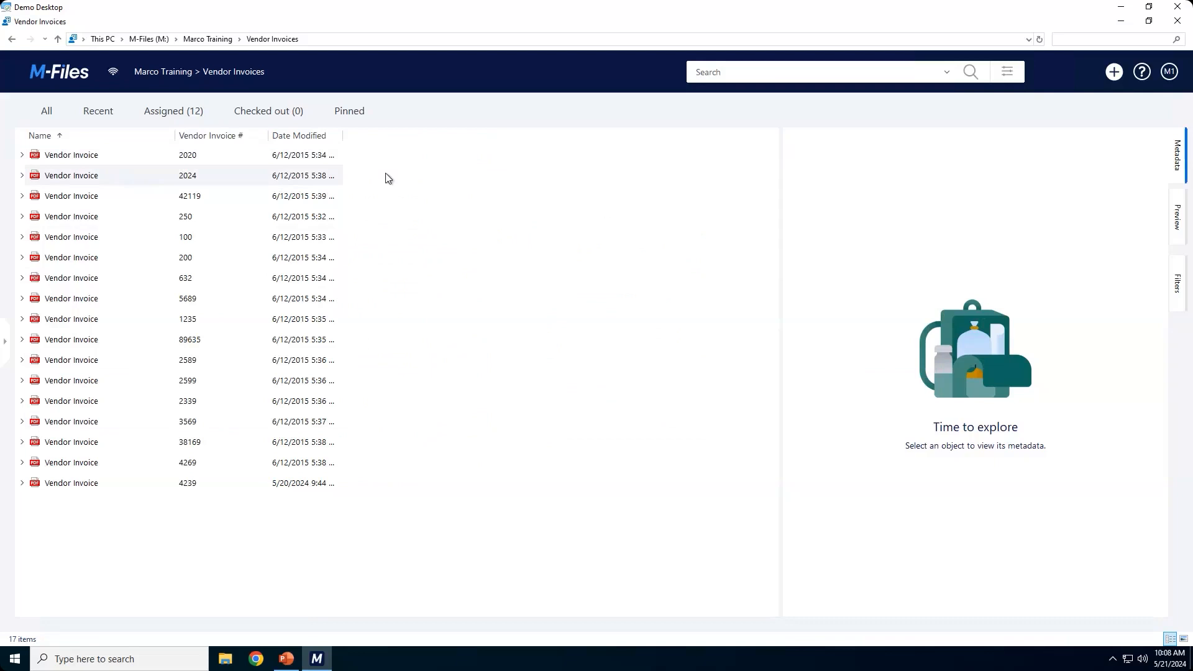
pyautogui.rightClick(421, 254)
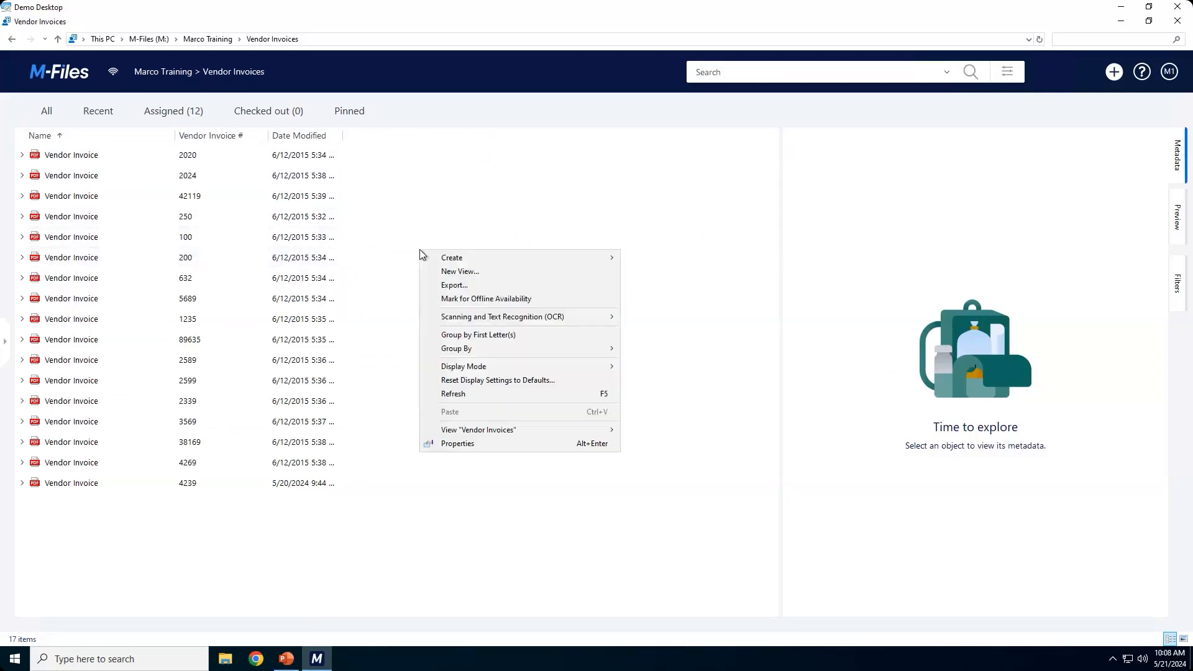
# - Open the Pictures Groups view from the vault's home and insert the Picture Taken By column
pyautogui.click(70, 73)
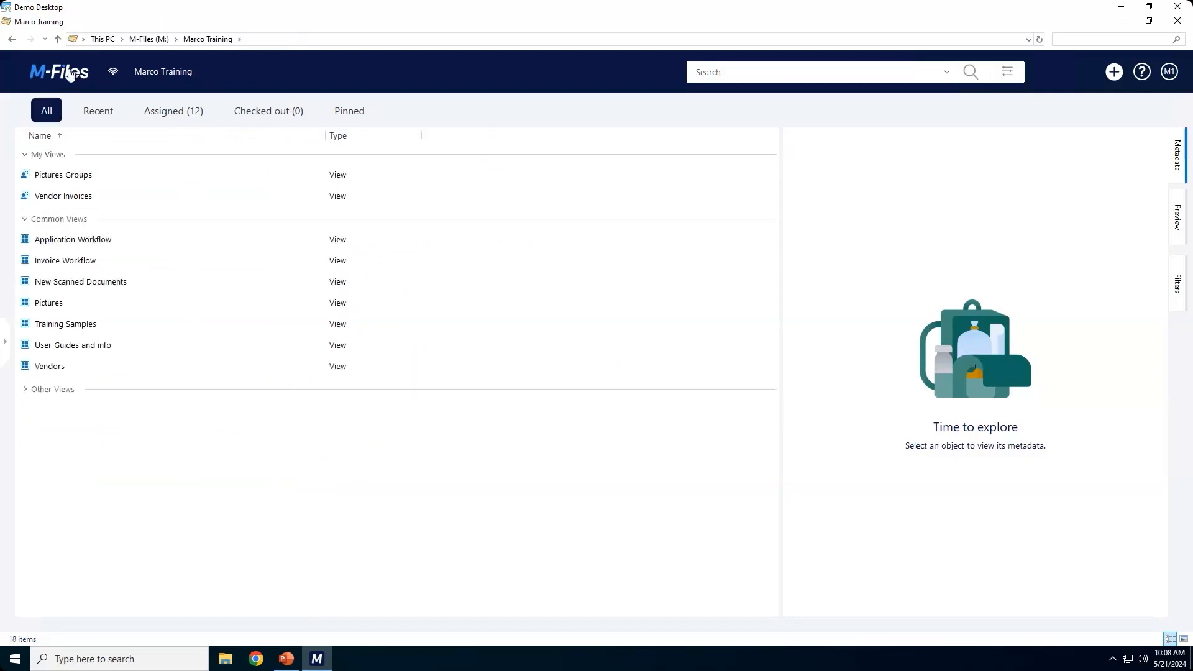
pyautogui.doubleClick(69, 177)
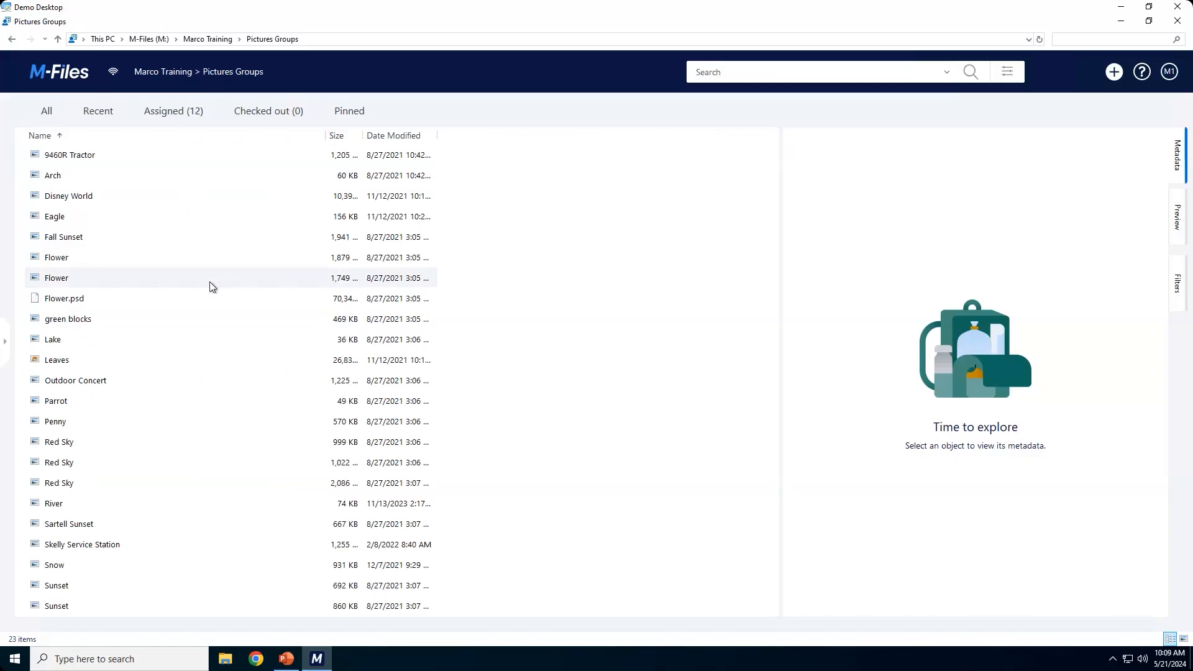
pyautogui.rightClick(471, 143)
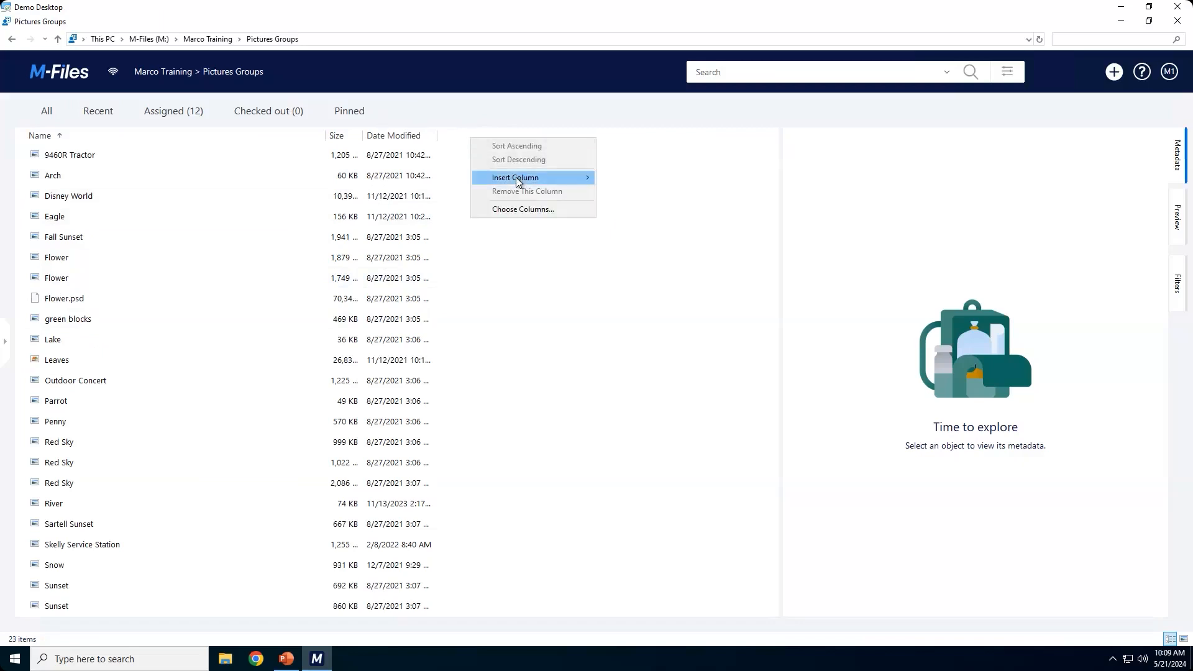
pyautogui.moveTo(517, 179)
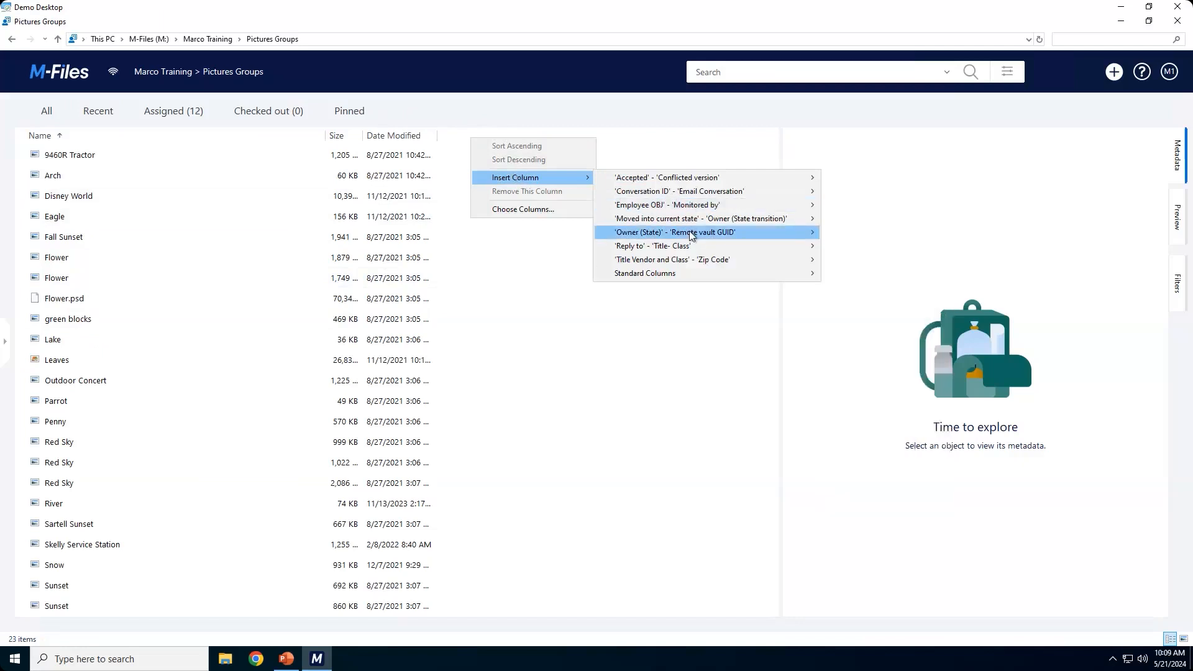
pyautogui.moveTo(692, 236)
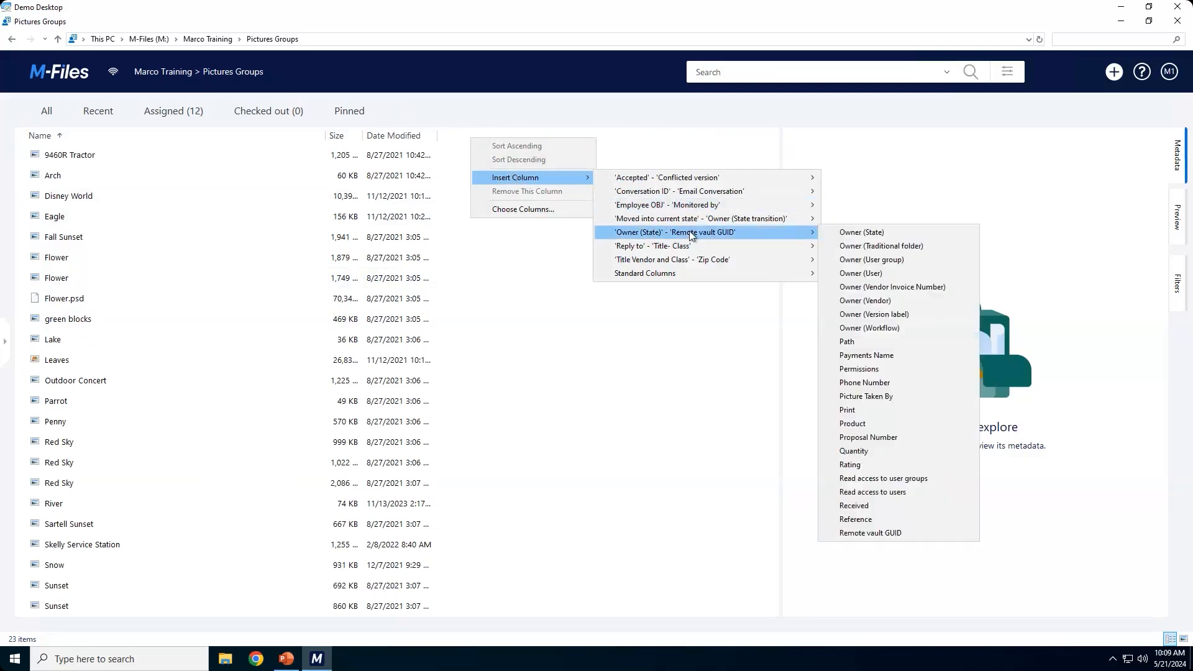
pyautogui.click(895, 397)
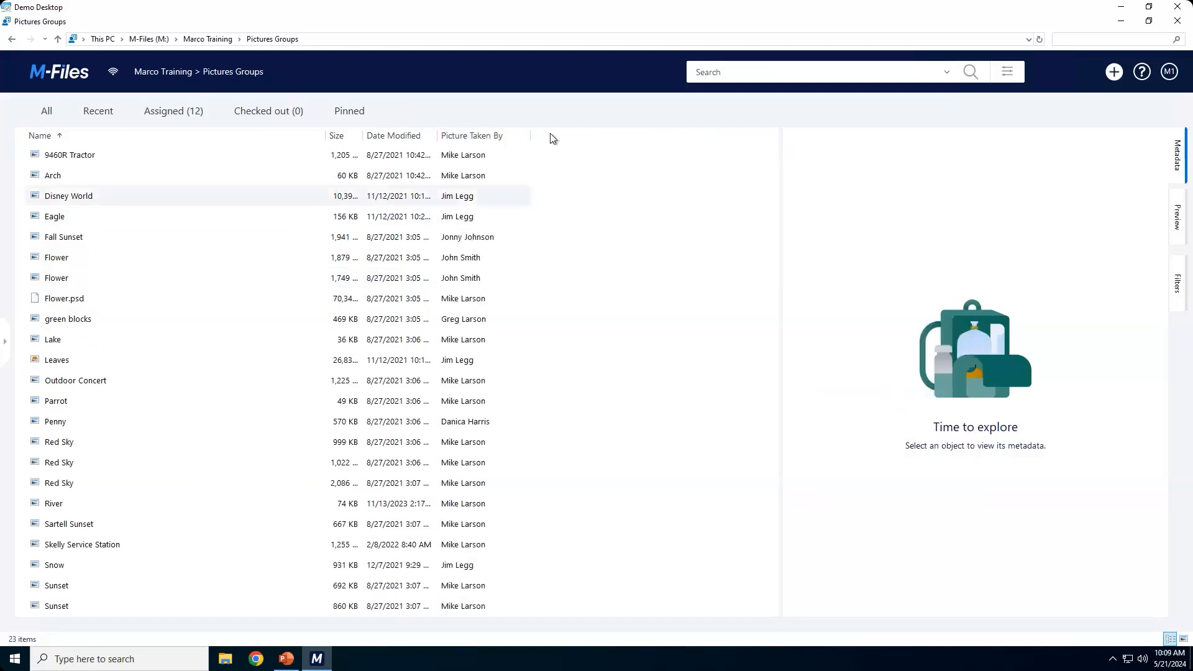
# - In the column settings, move Picture Taken By directly after Name
pyautogui.rightClick(565, 139)
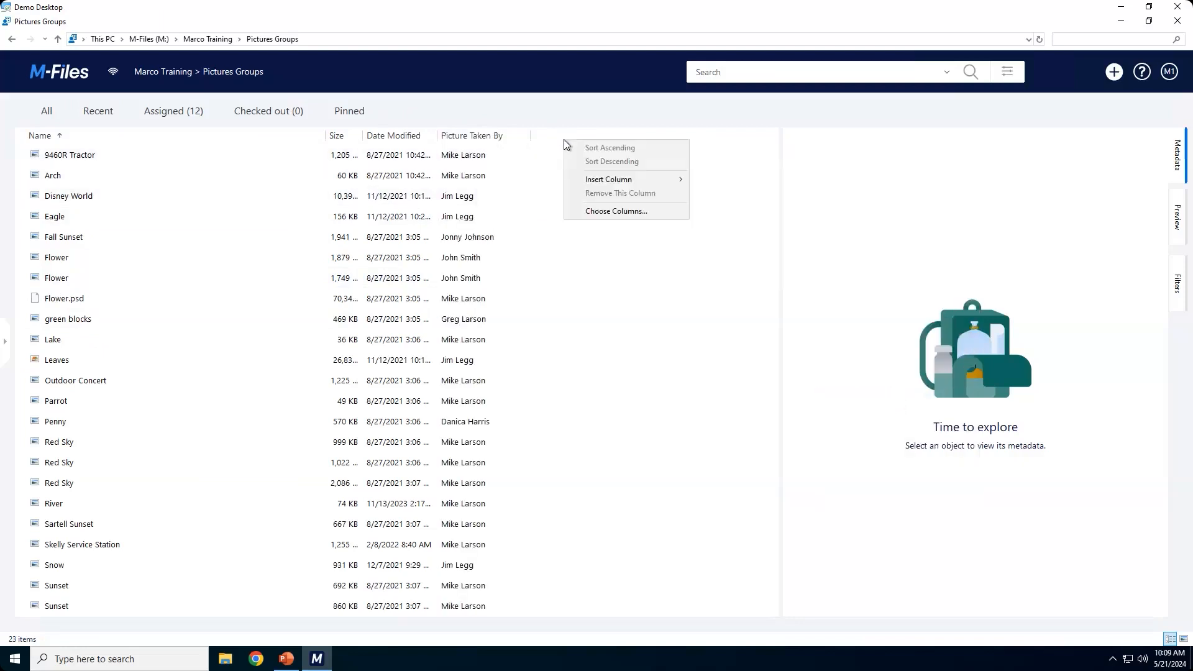
pyautogui.click(600, 211)
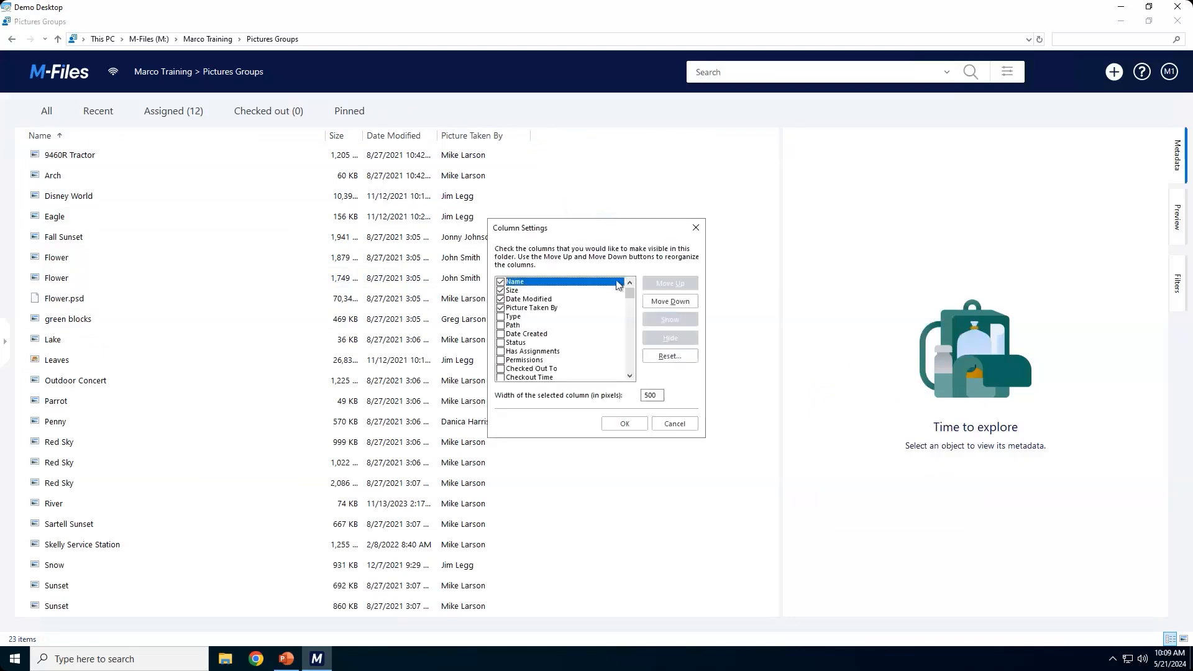
pyautogui.click(522, 309)
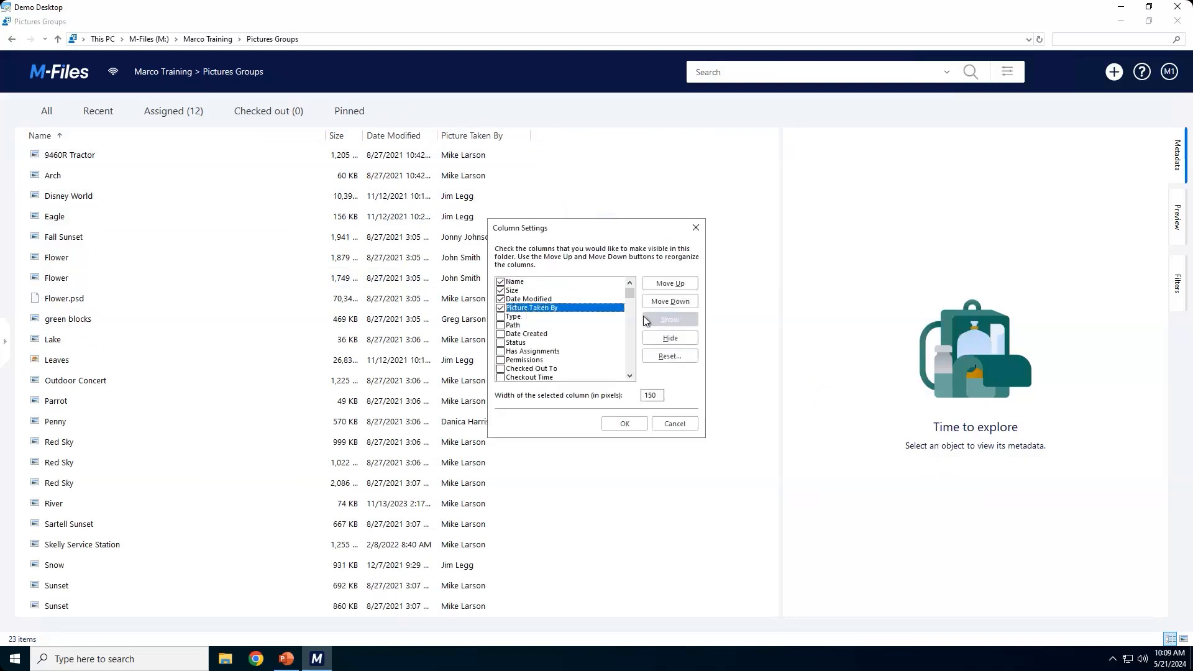
pyautogui.click(666, 286)
pyautogui.click(666, 286)
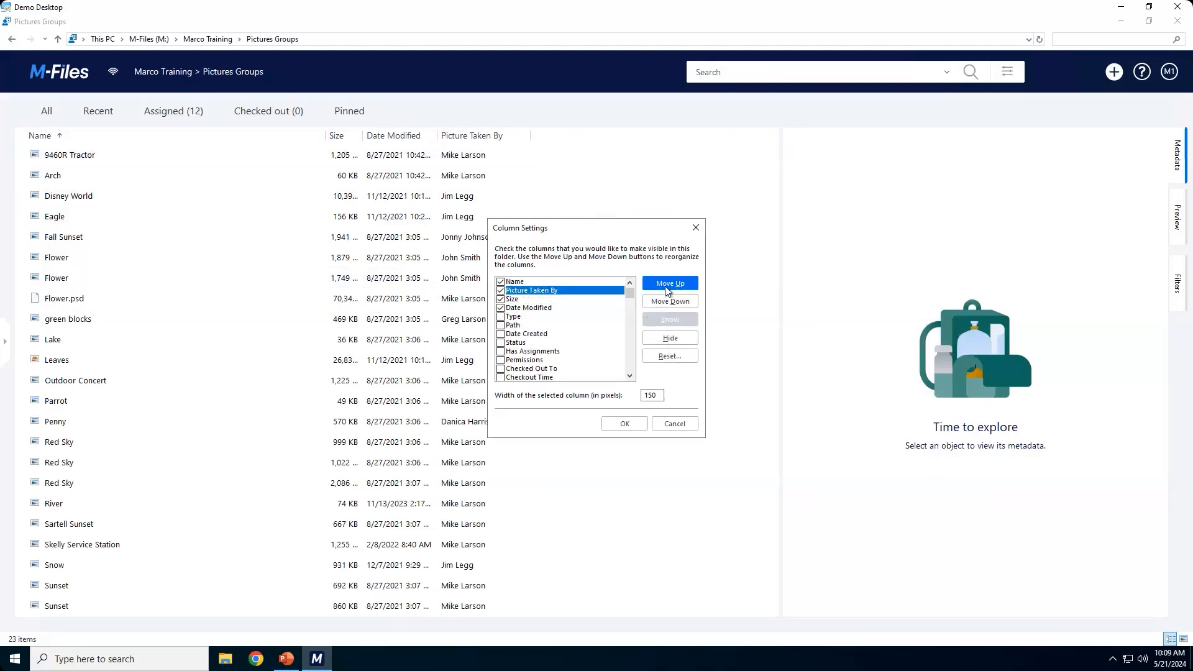
pyautogui.click(625, 424)
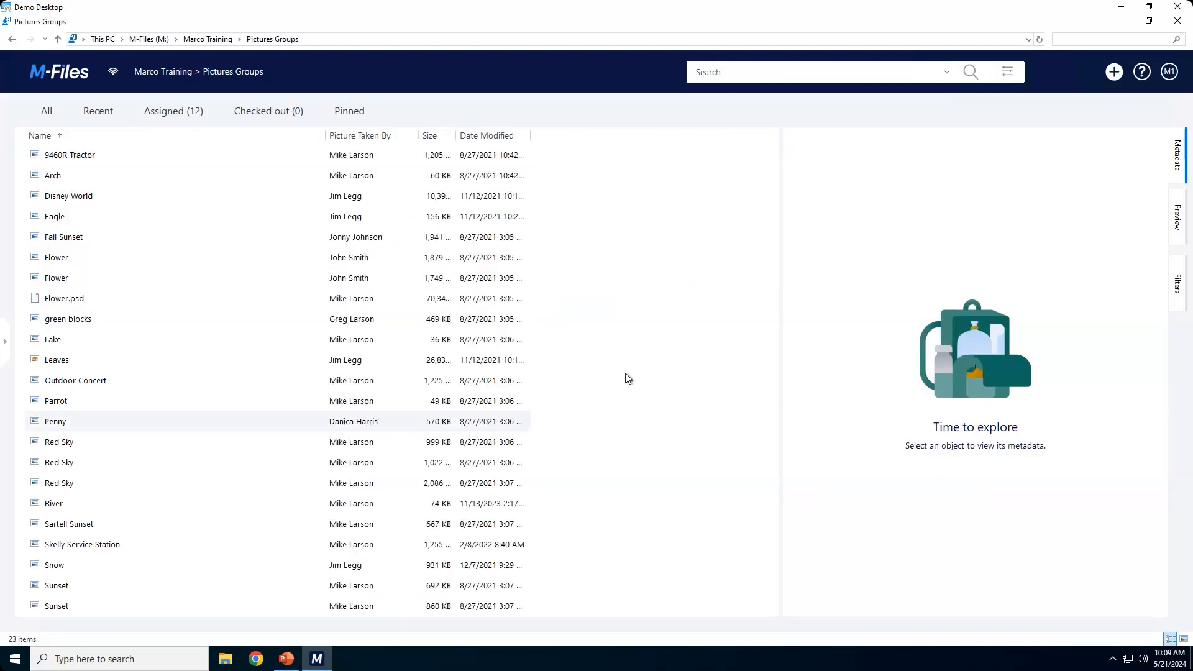
# - Move the Picture Taken By column in front of Name and narrow the Name column to fit its longest entry
pyautogui.rightClick(587, 139)
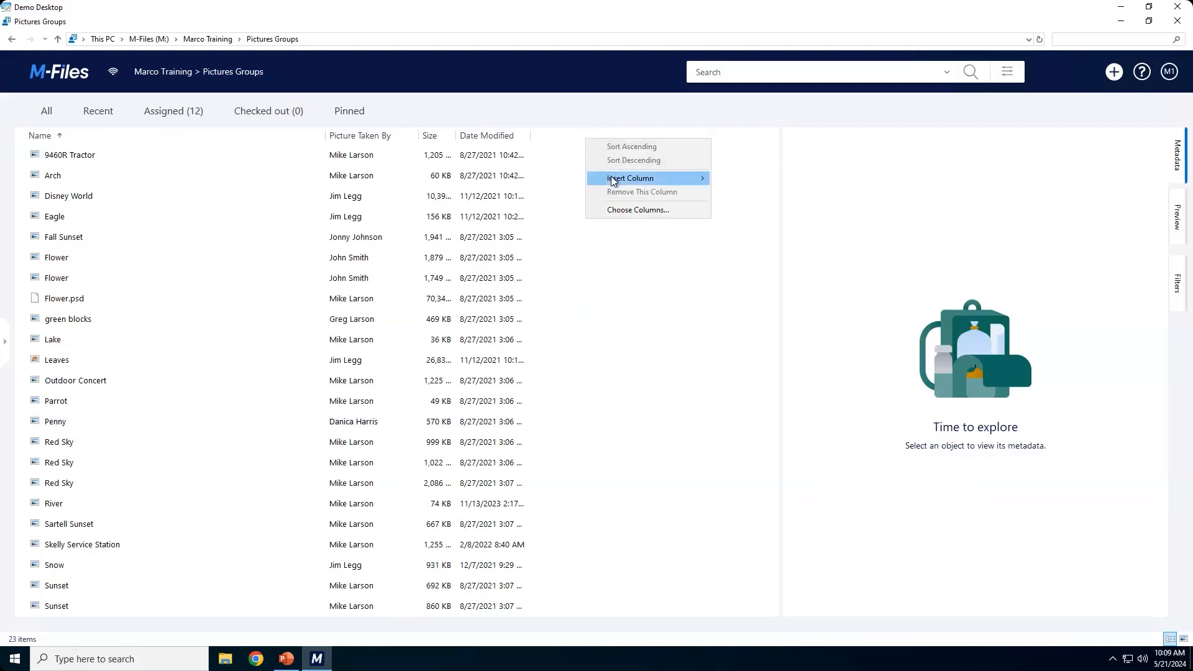
pyautogui.click(620, 210)
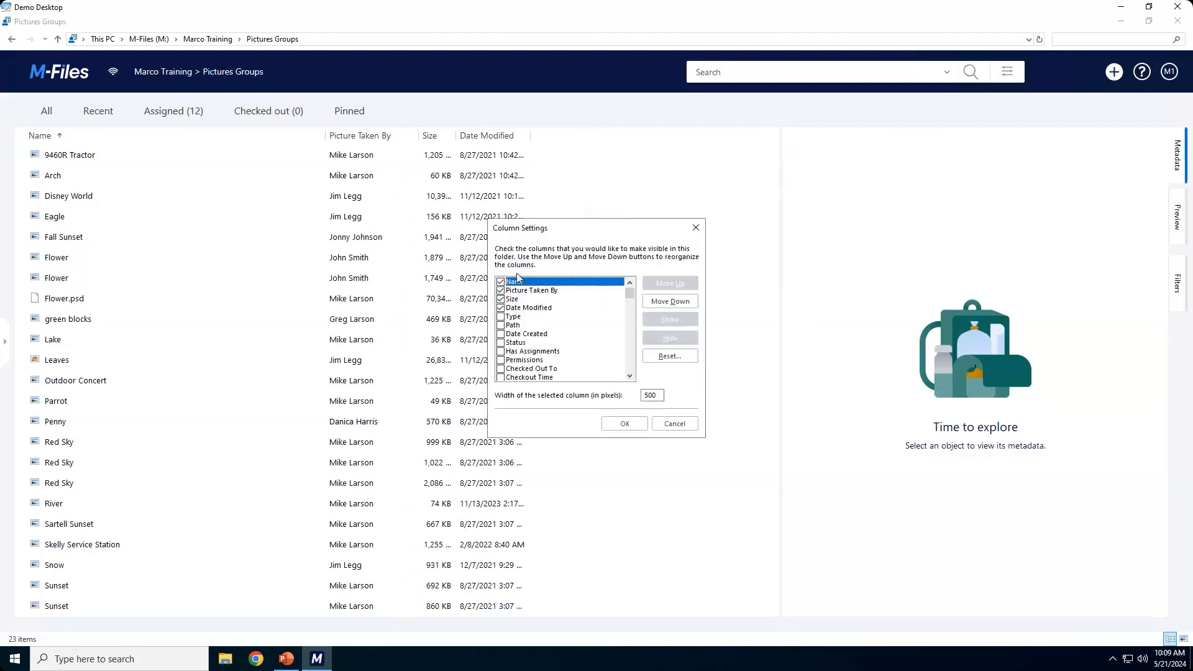
pyautogui.click(527, 290)
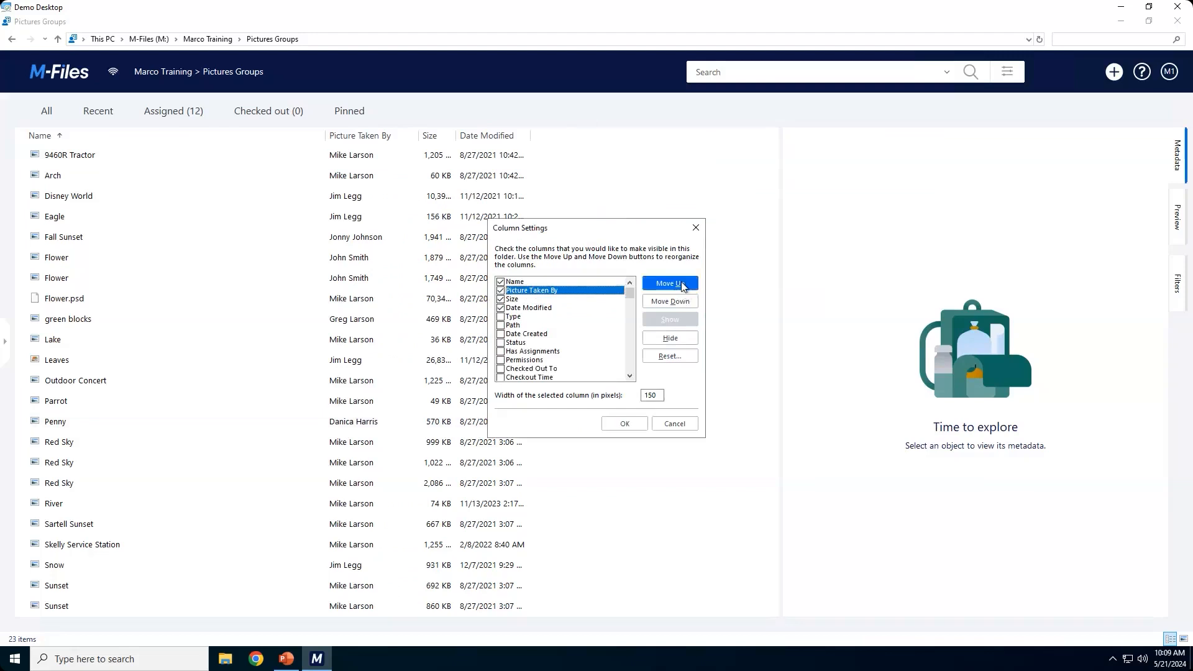
pyautogui.click(682, 284)
pyautogui.click(627, 427)
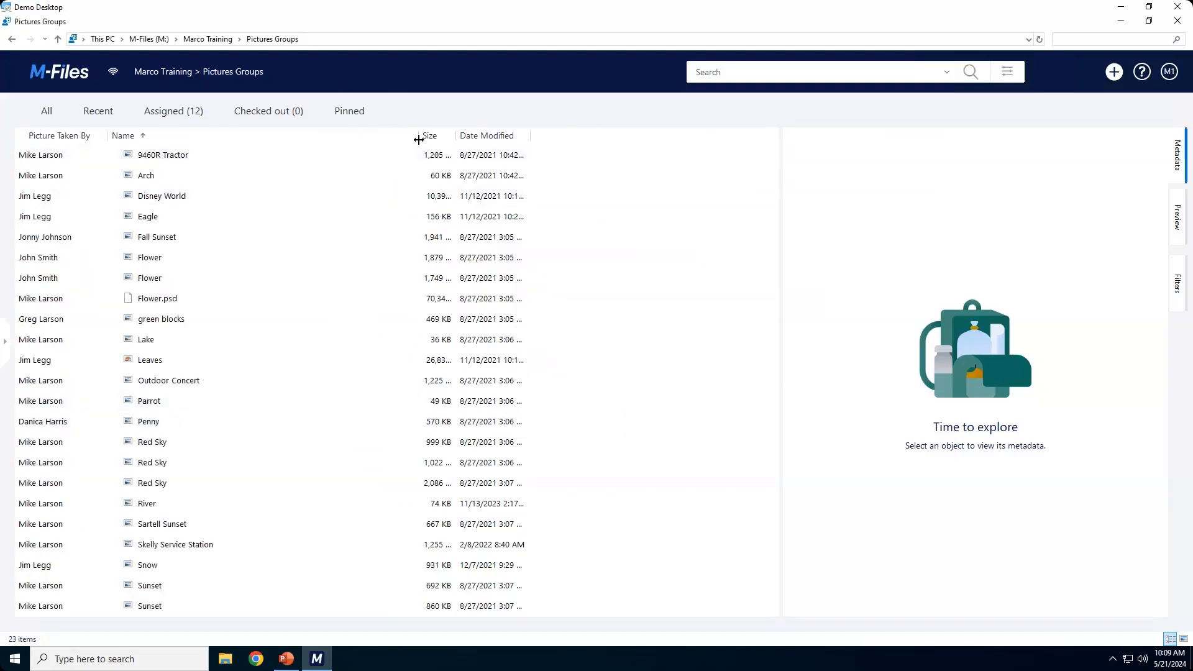
pyautogui.moveTo(420, 135); pyautogui.dragTo(218, 137)
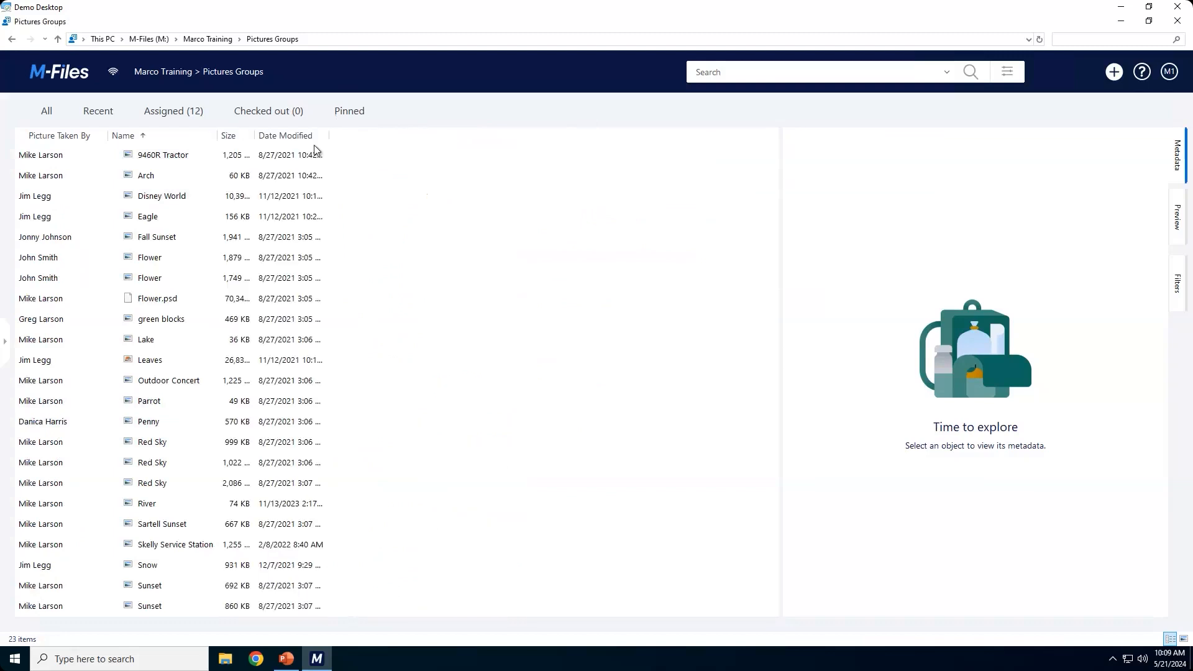
# - Group the contents of the Pictures Groups view by first letters
pyautogui.rightClick(384, 228)
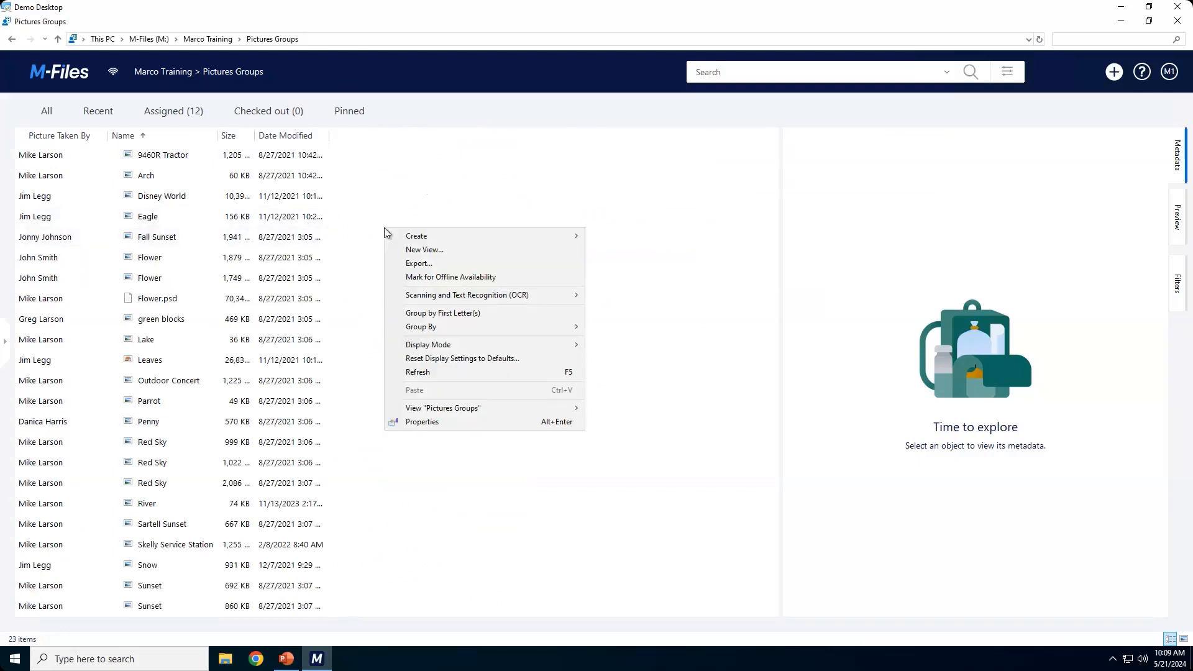
pyautogui.click(434, 312)
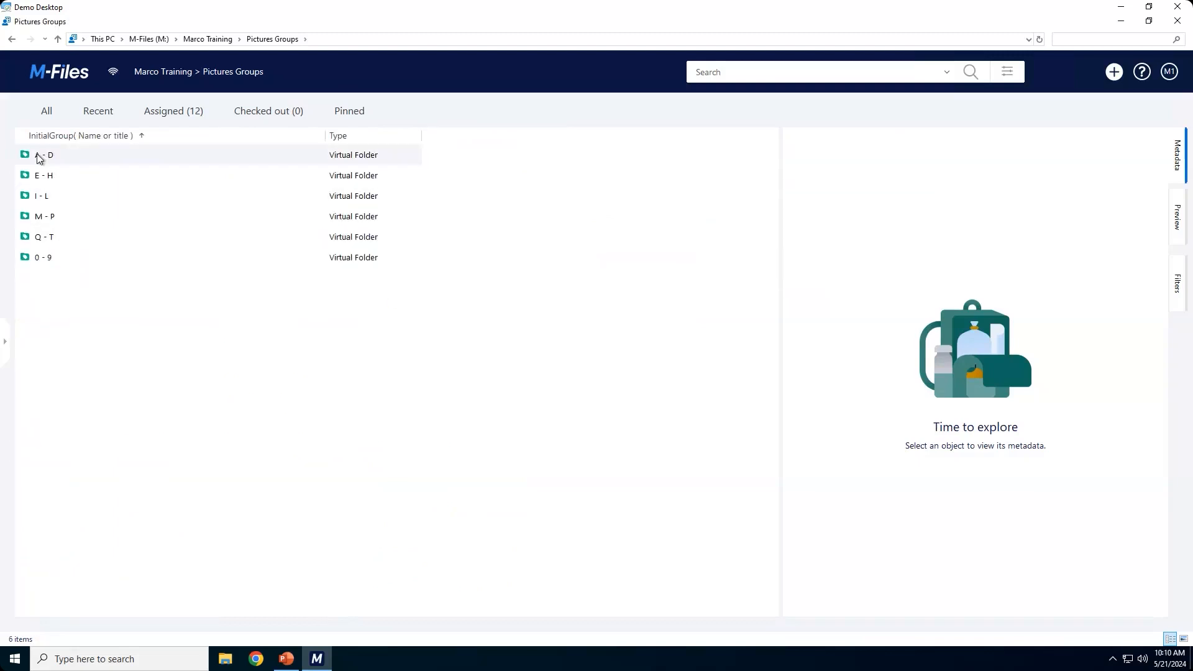
# - Look into the A - D virtual folder and return to the vault's home view
pyautogui.doubleClick(39, 156)
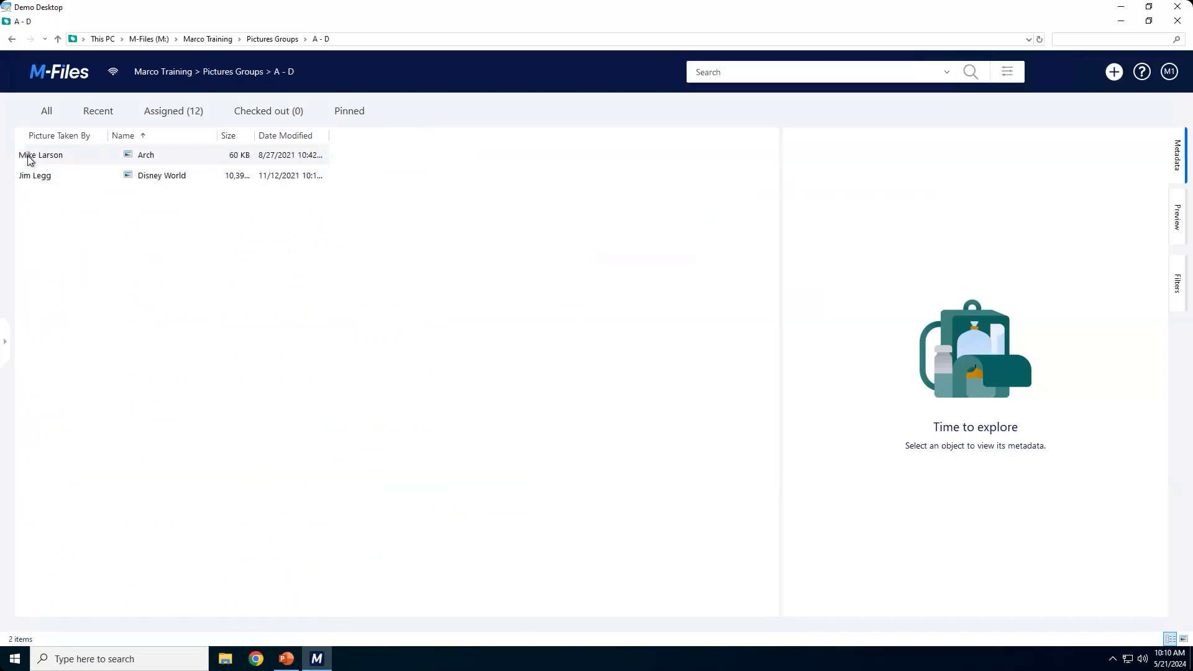
pyautogui.click(235, 73)
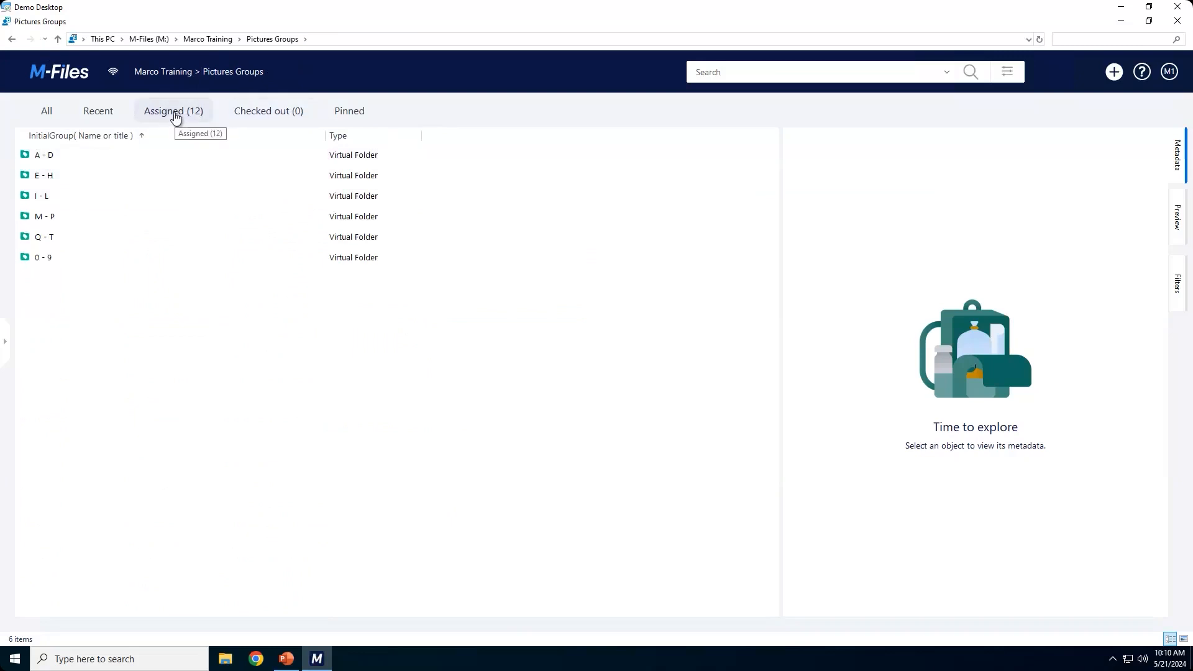
pyautogui.click(146, 73)
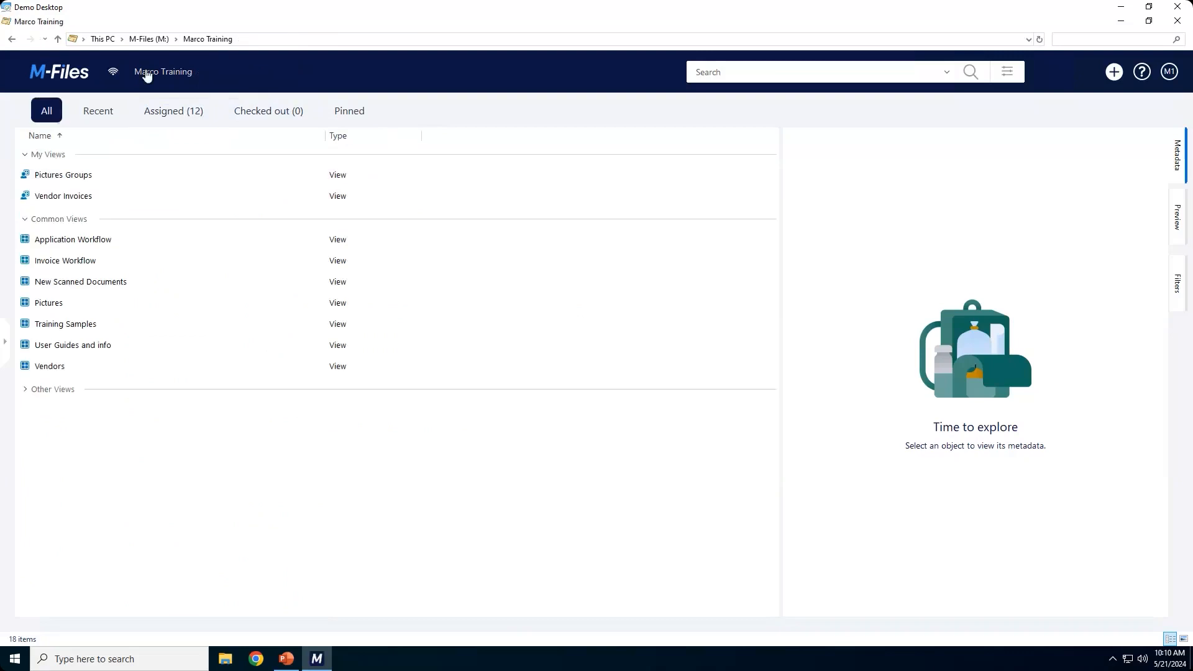
# - Open the Pictures Groups view and remove its first-letter grouping level
pyautogui.doubleClick(73, 174)
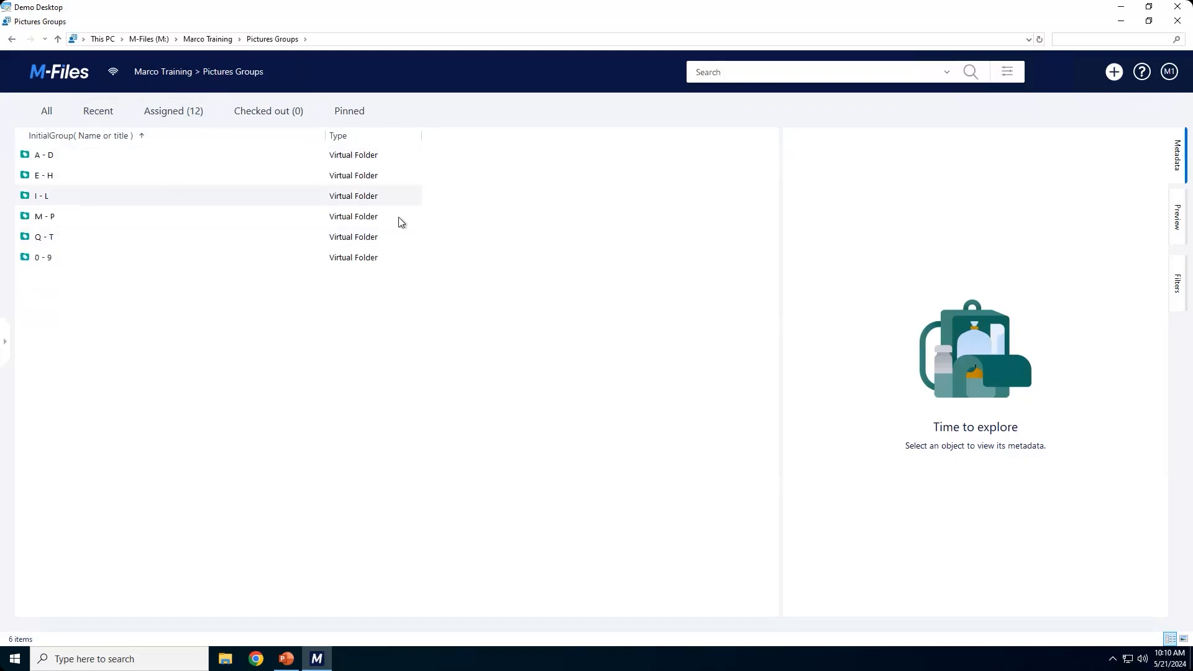
pyautogui.rightClick(445, 211)
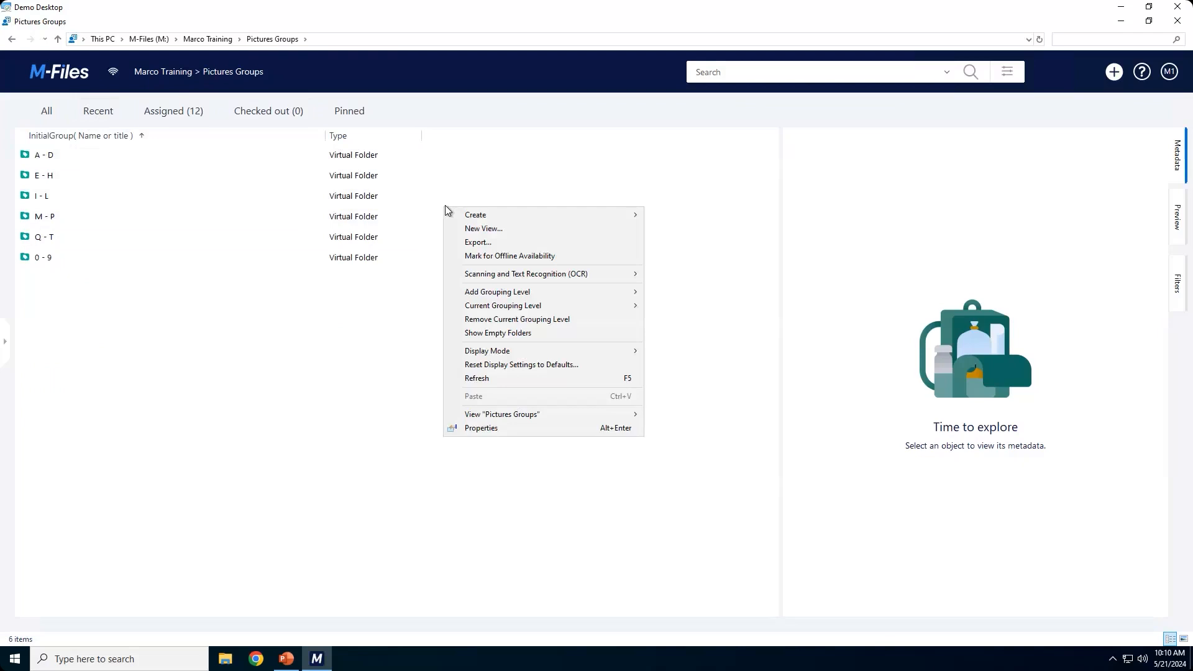
pyautogui.click(519, 319)
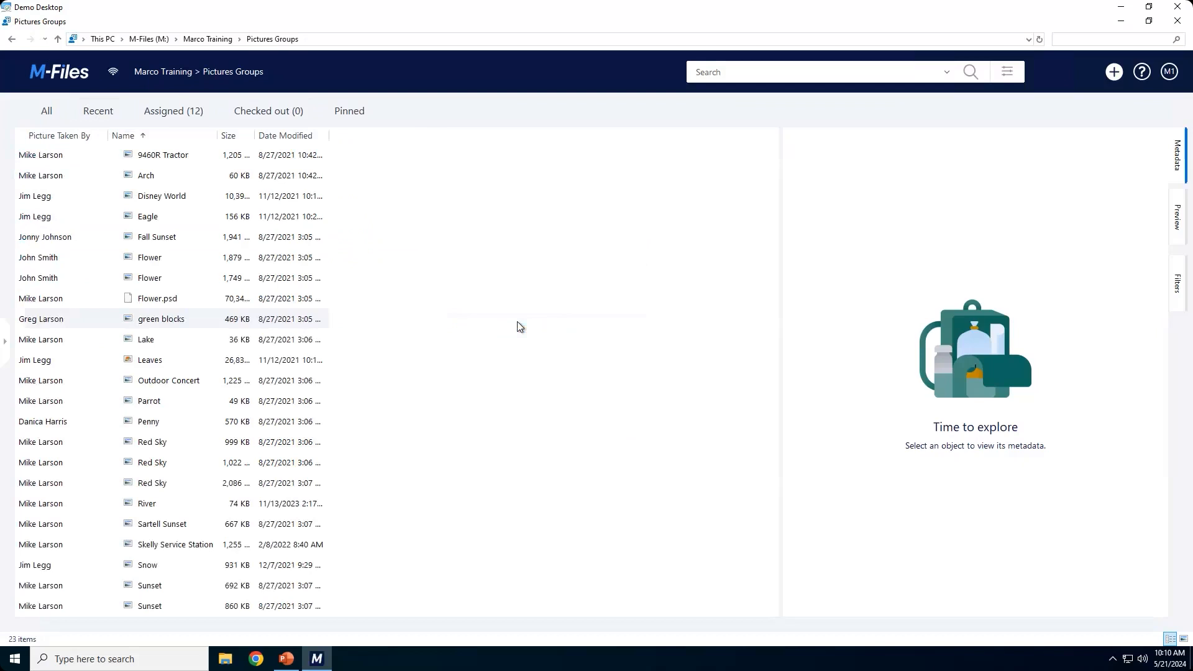
# - Define a new grouping level for the view that groups by Picture Taken By, using the property Picture Taken By (any property)
pyautogui.rightClick(446, 248)
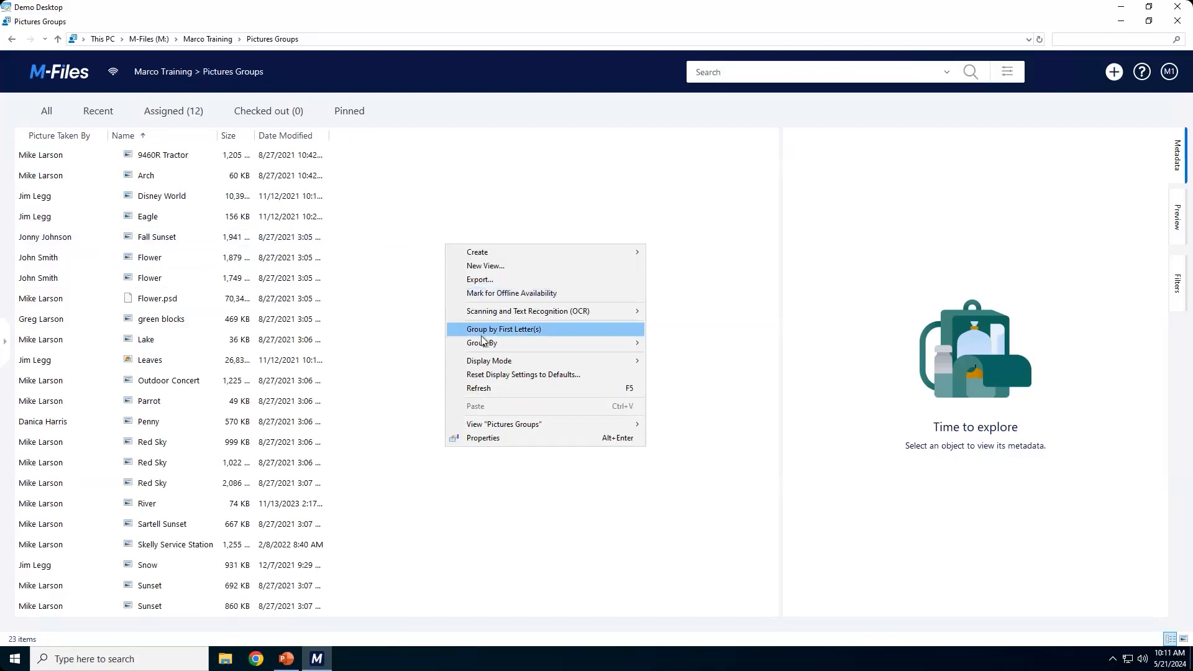
pyautogui.moveTo(487, 345)
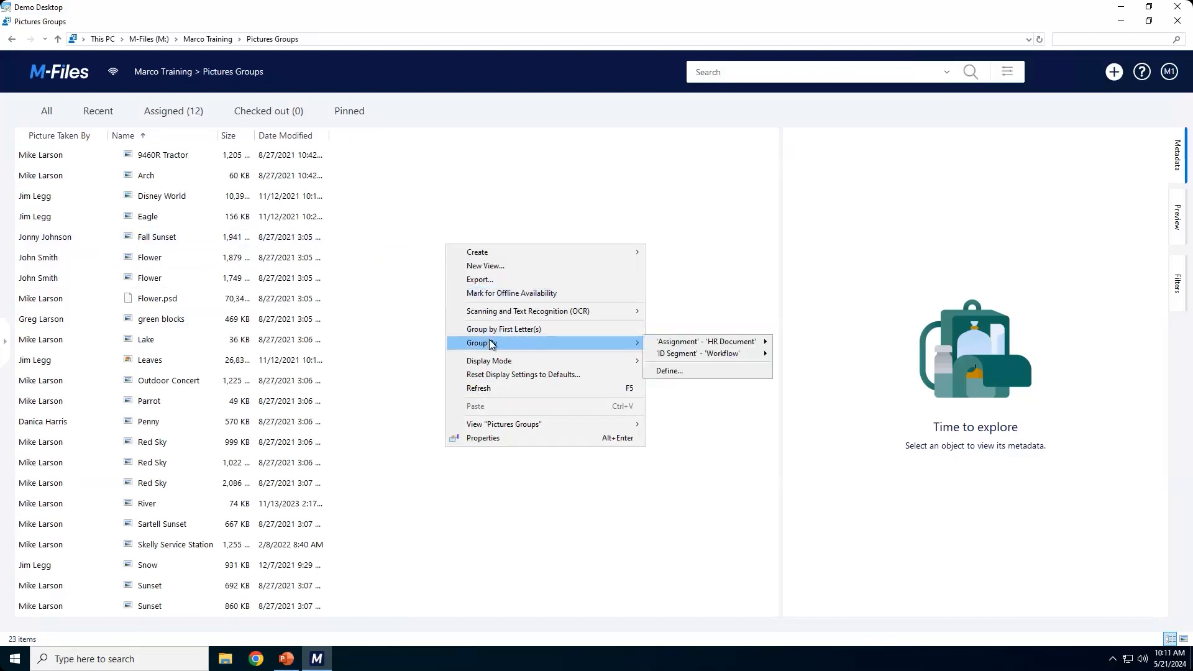
pyautogui.click(687, 371)
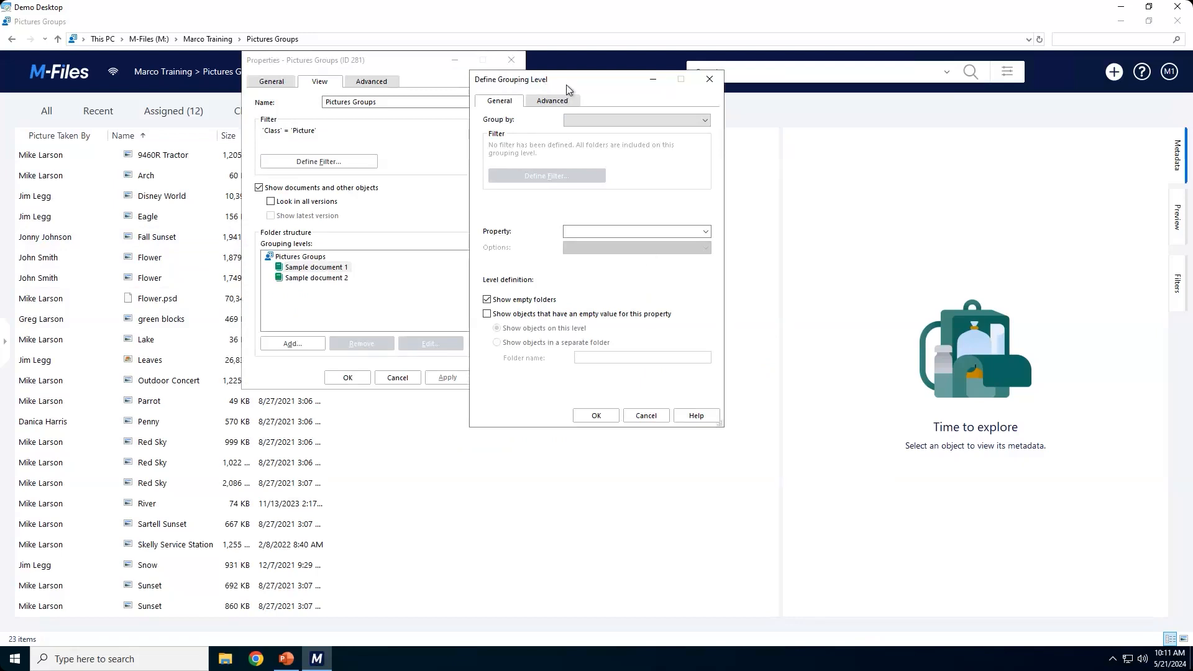
pyautogui.click(684, 121)
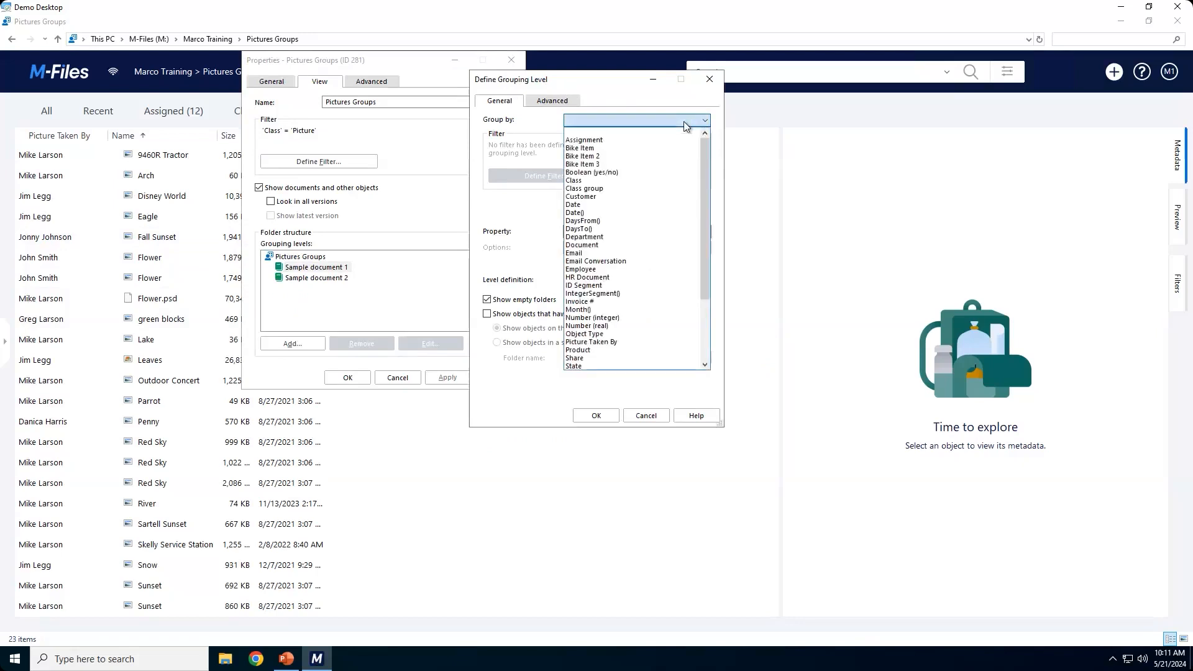
pyautogui.click(664, 342)
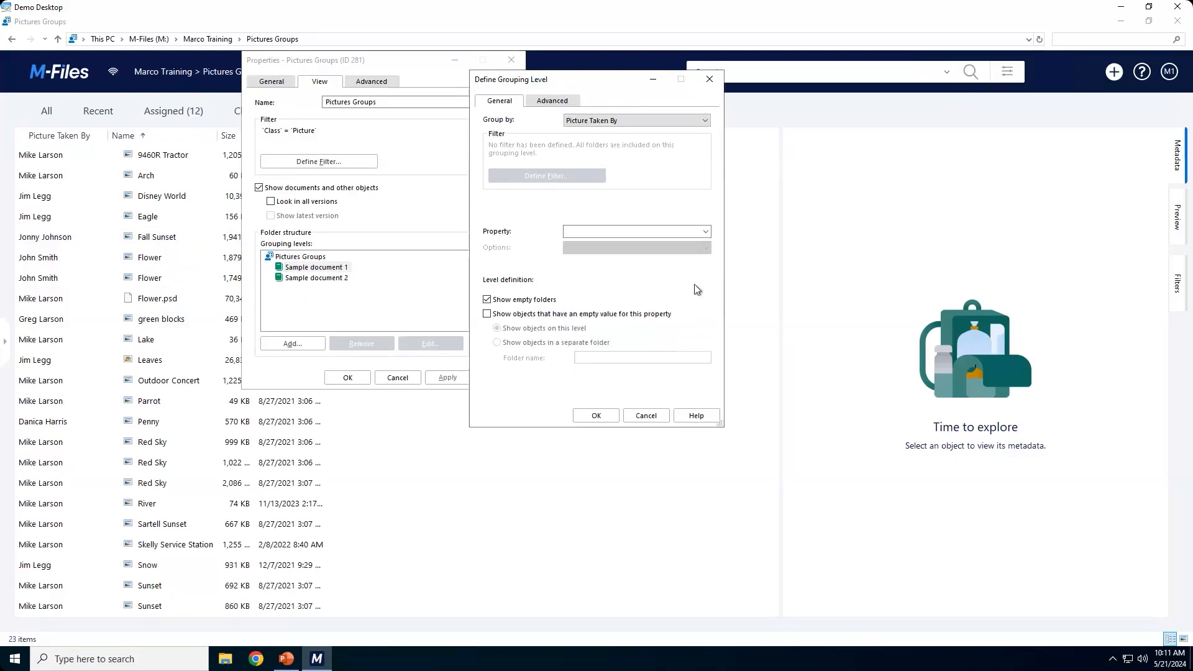
pyautogui.click(707, 231)
pyautogui.scroll(-2, 658, 324)
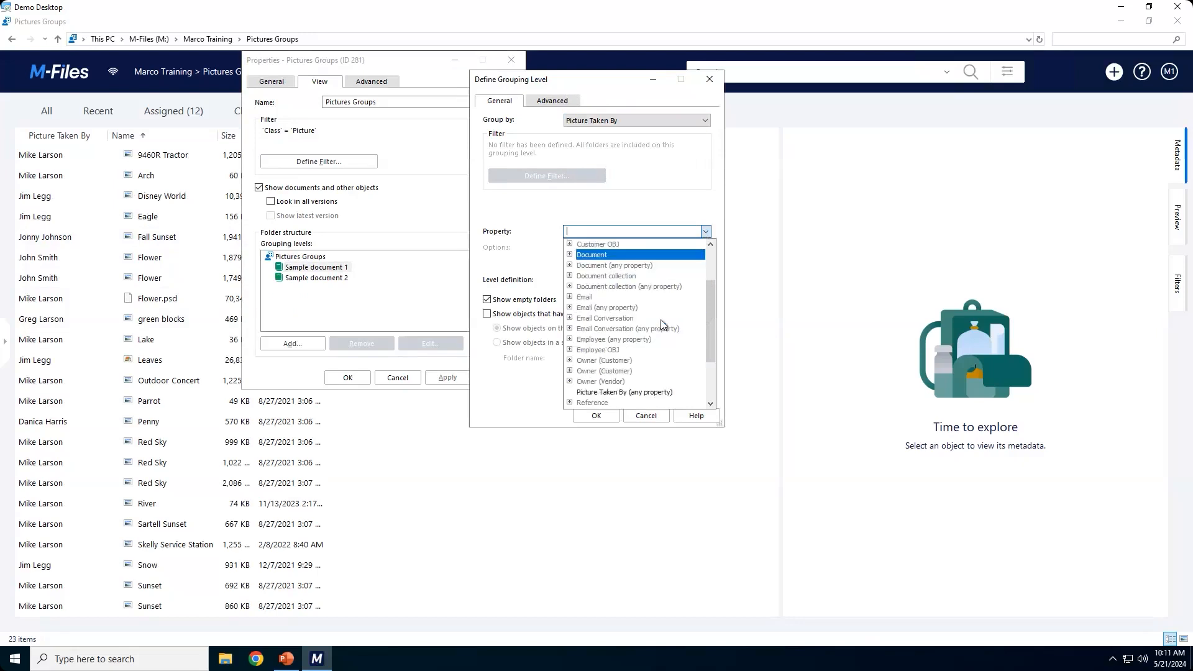
pyautogui.click(636, 392)
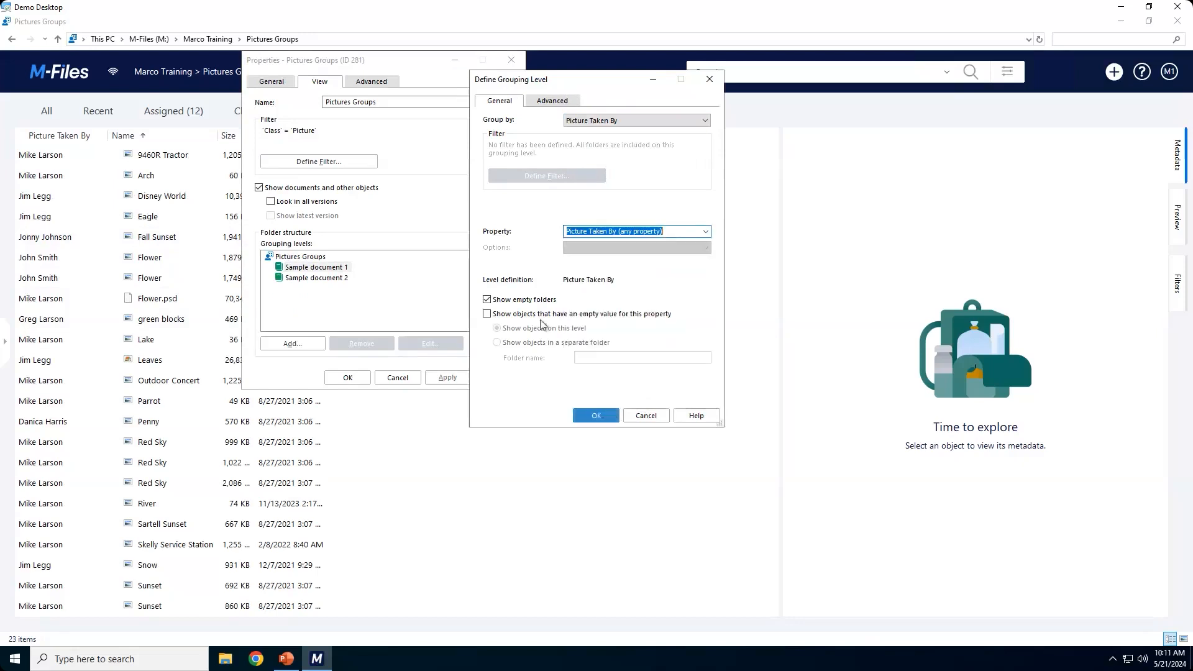
# - Turn off showing empty folders for the grouping level and apply the grouping to the view
pyautogui.click(487, 301)
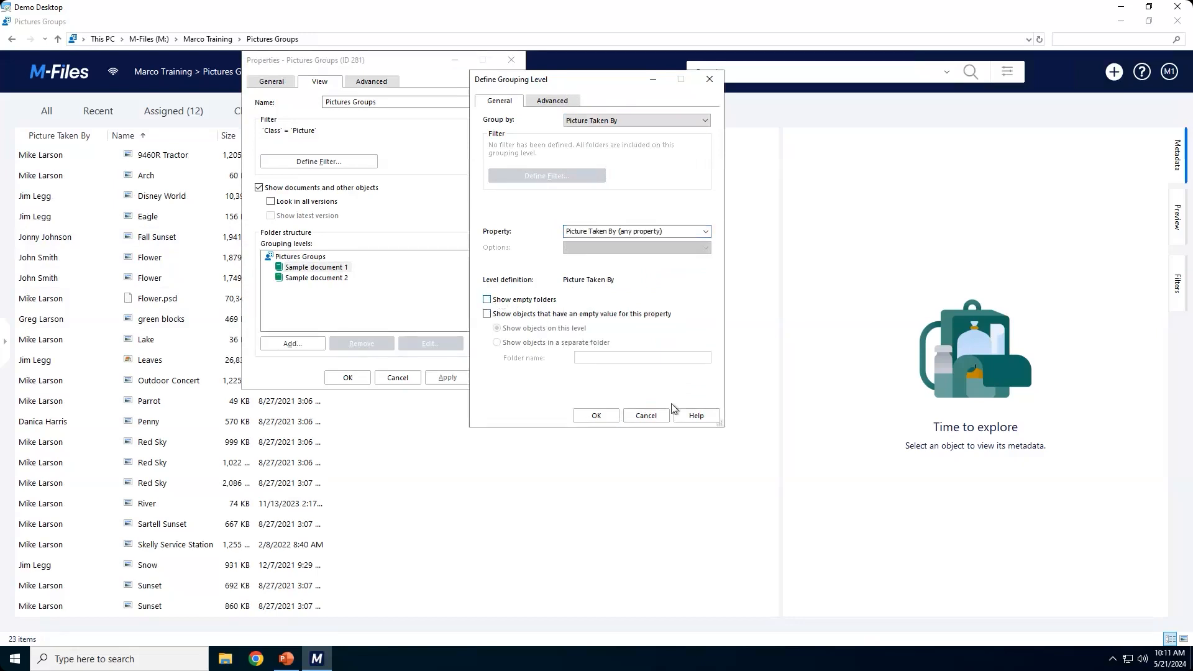
pyautogui.click(607, 413)
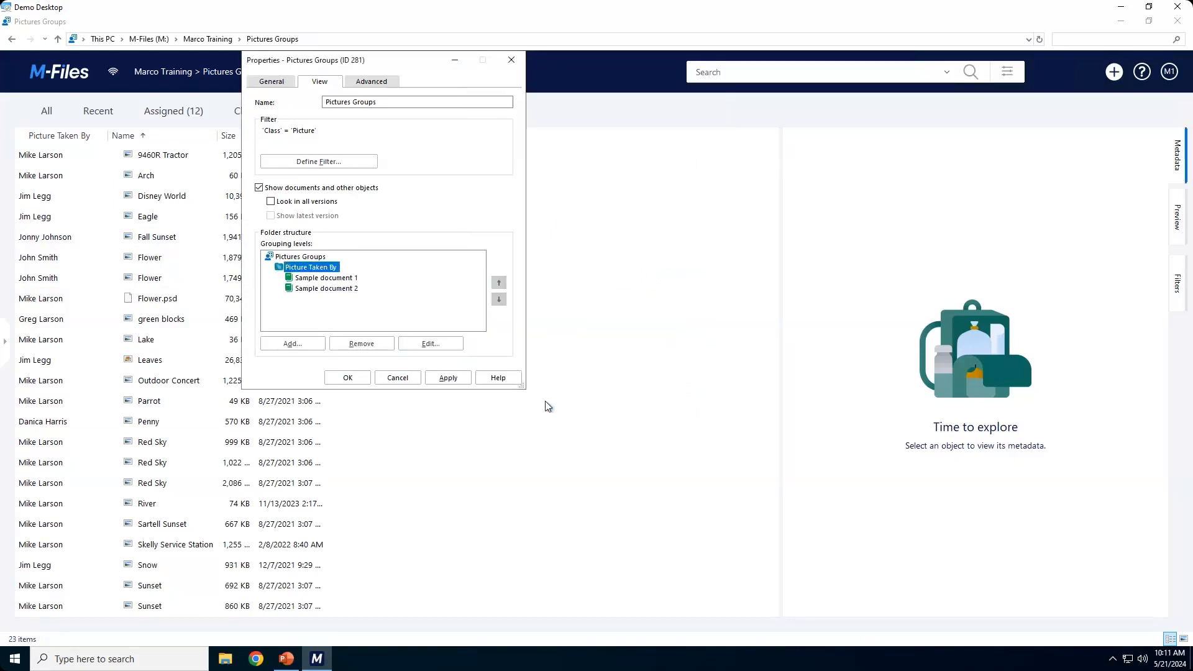
pyautogui.click(449, 379)
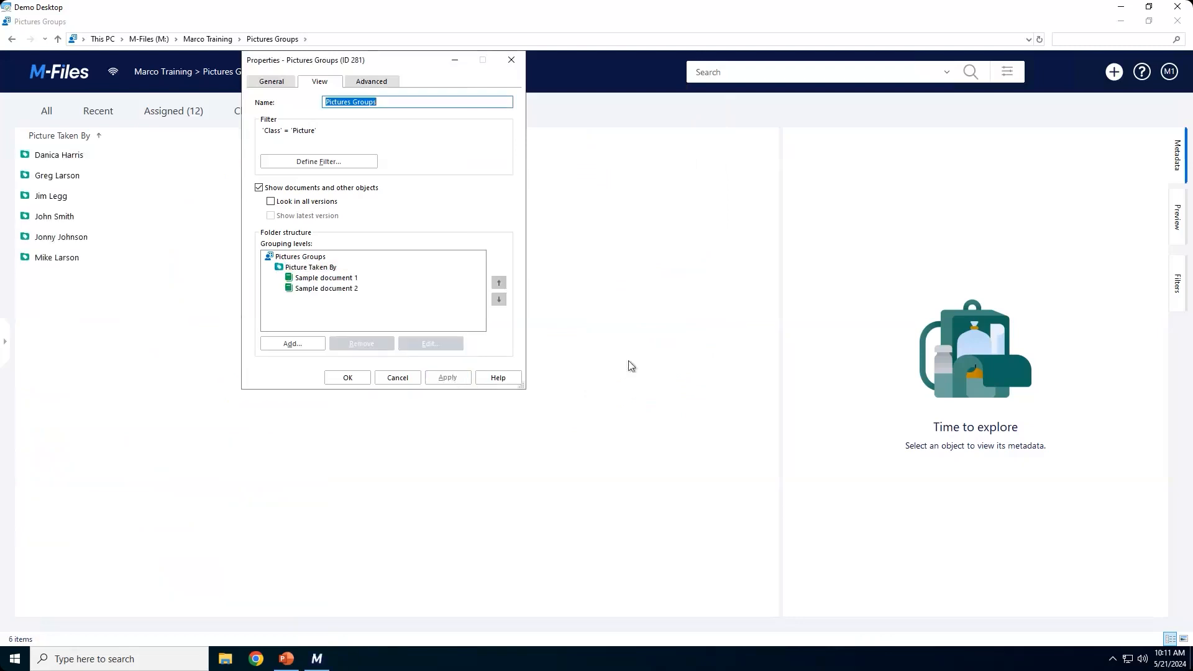
pyautogui.click(348, 378)
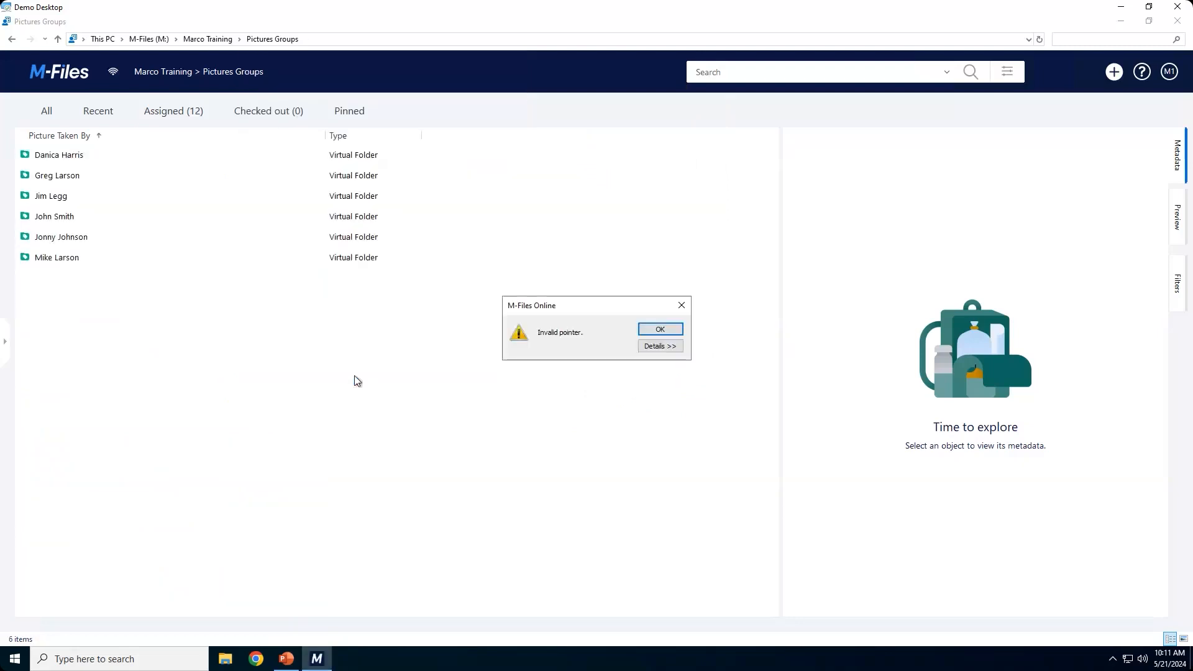
pyautogui.click(673, 333)
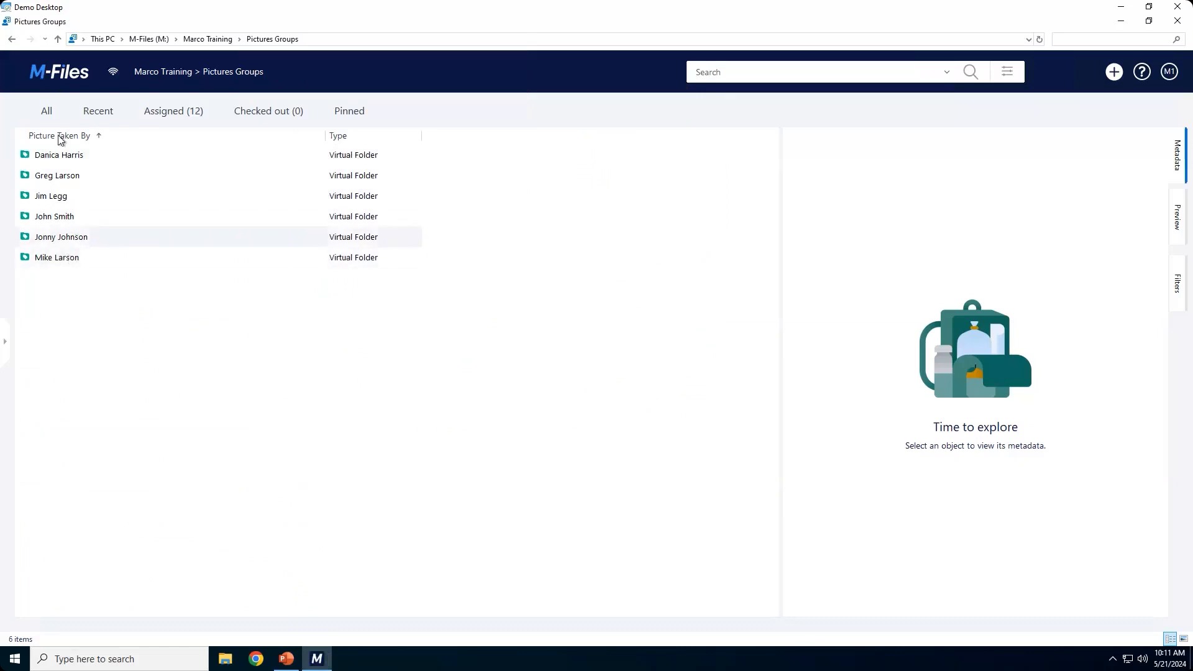
# - Look into three of the photographers' virtual folders, returning to the Pictures Groups view after each one
pyautogui.doubleClick(66, 257)
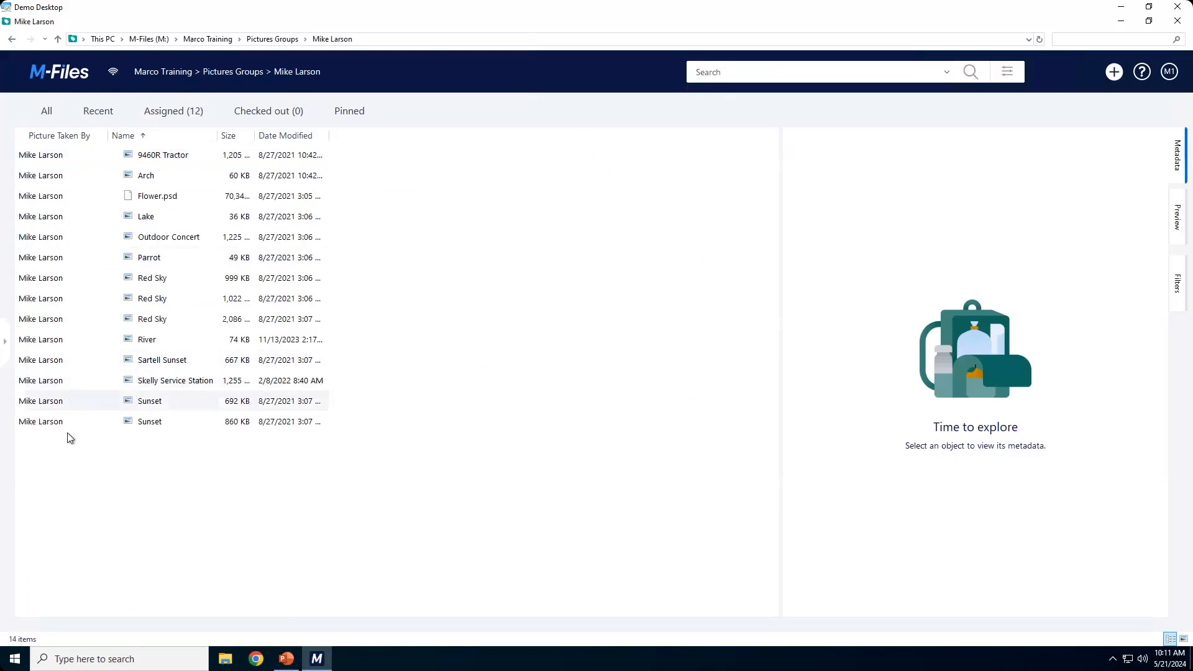
pyautogui.click(233, 72)
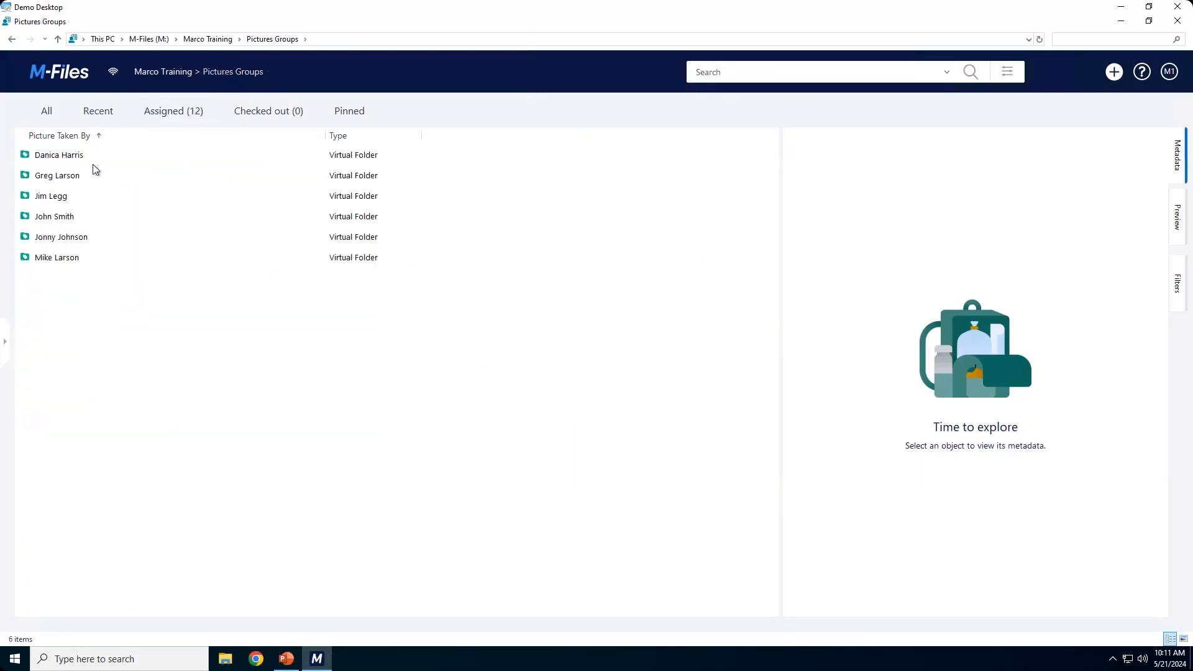
pyautogui.doubleClick(57, 198)
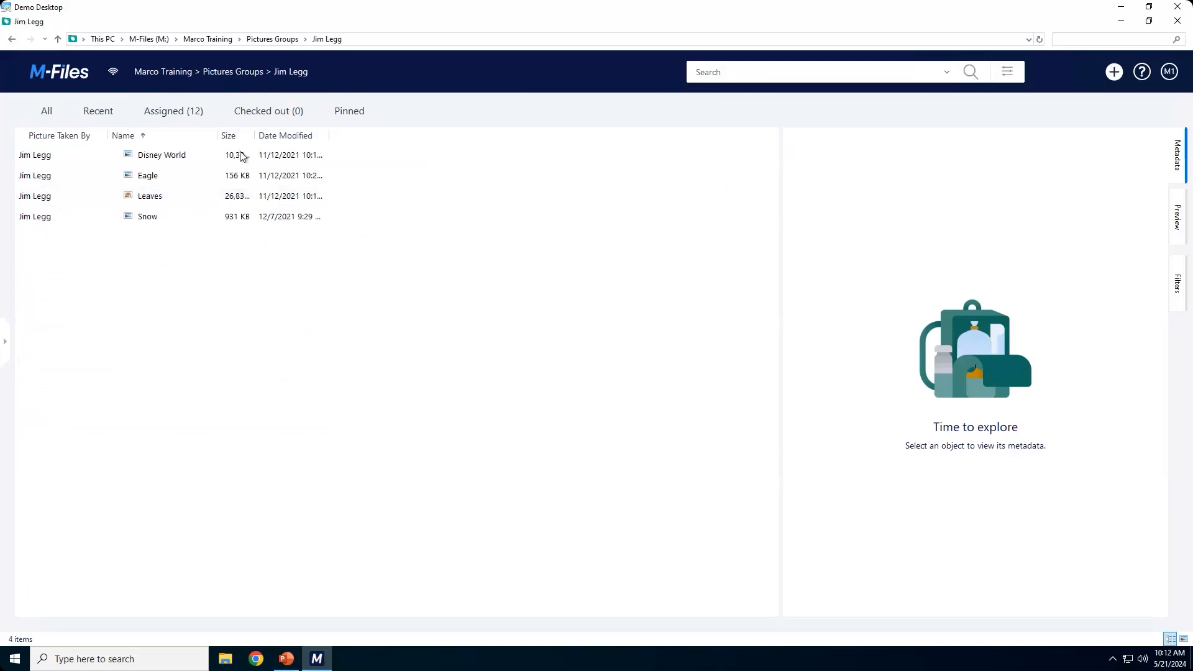
pyautogui.click(244, 72)
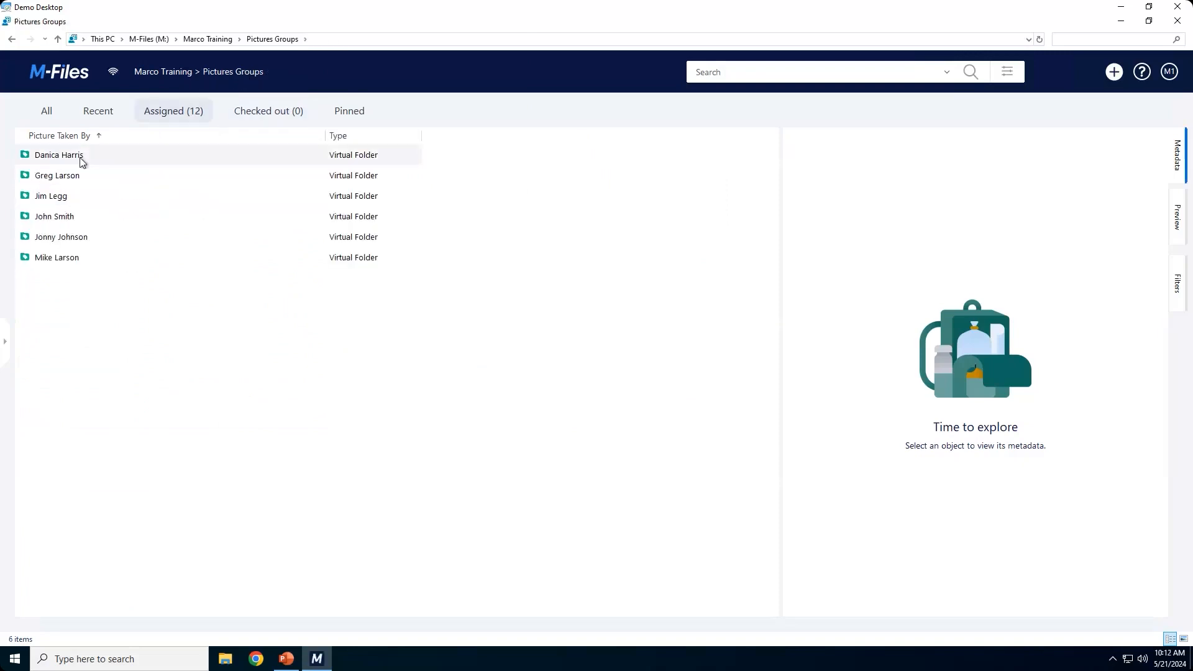
pyautogui.doubleClick(59, 156)
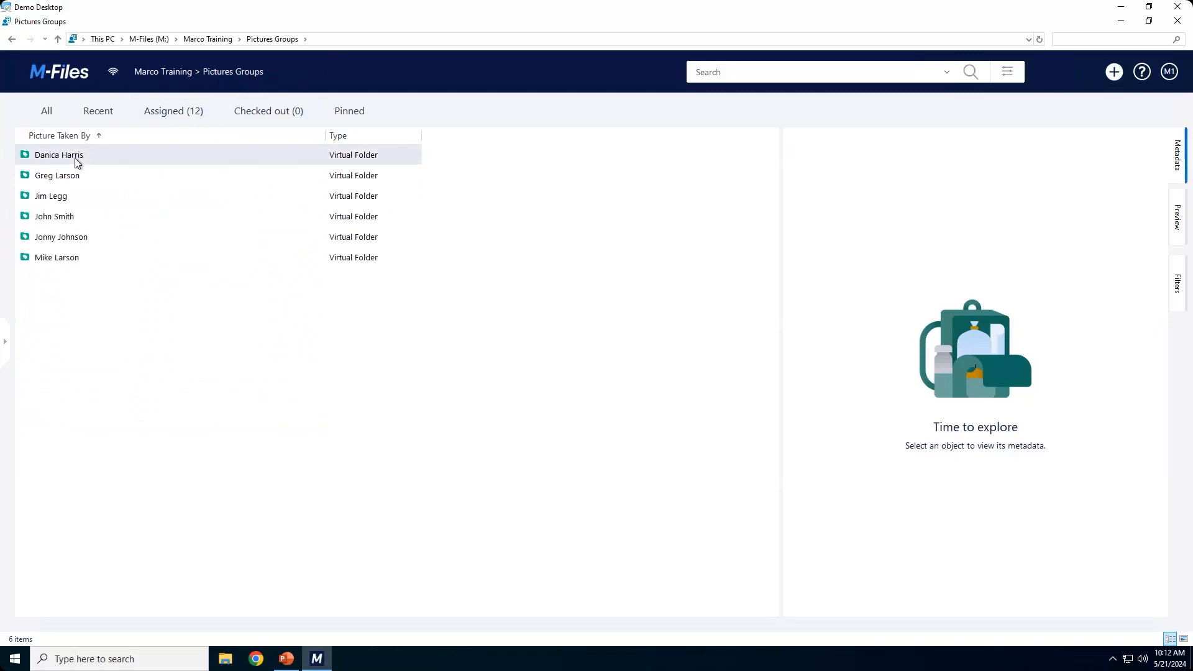
pyautogui.click(240, 72)
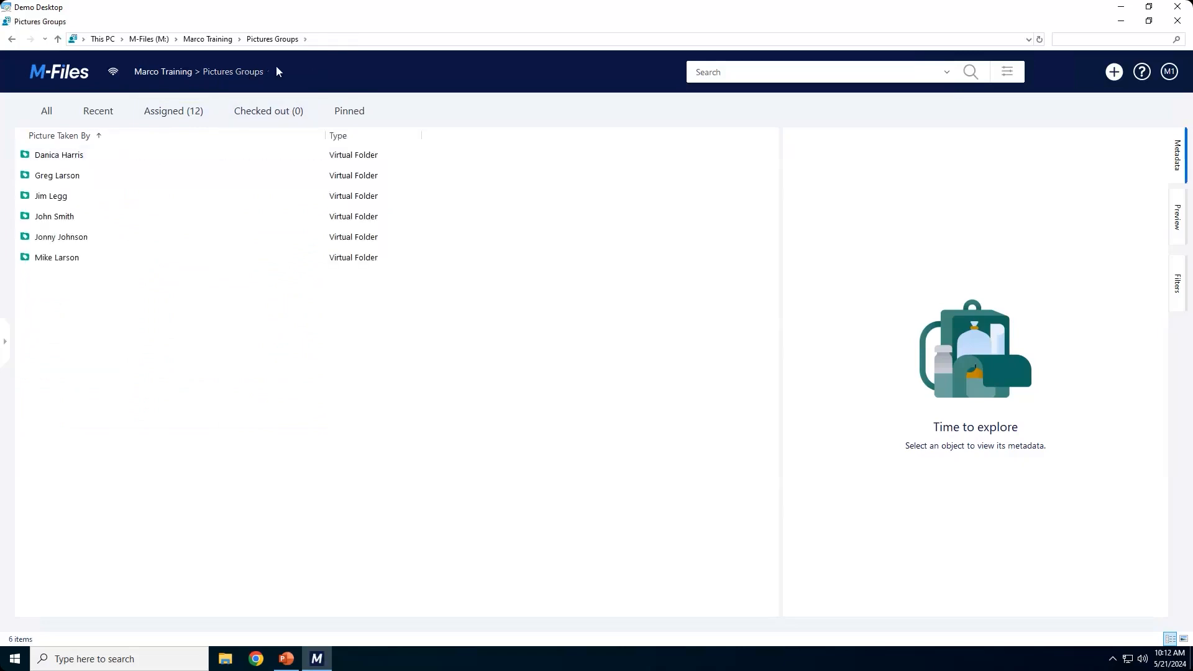
# - Group the Picture Taken By folders by first letters
pyautogui.rightClick(480, 215)
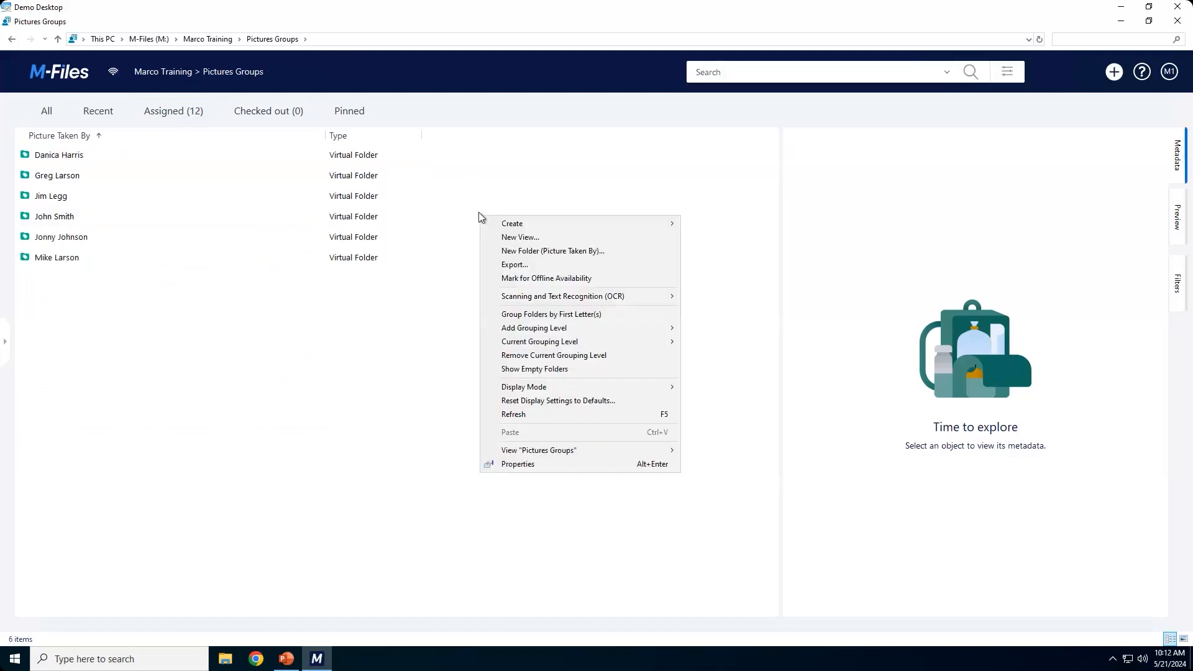
pyautogui.moveTo(522, 331)
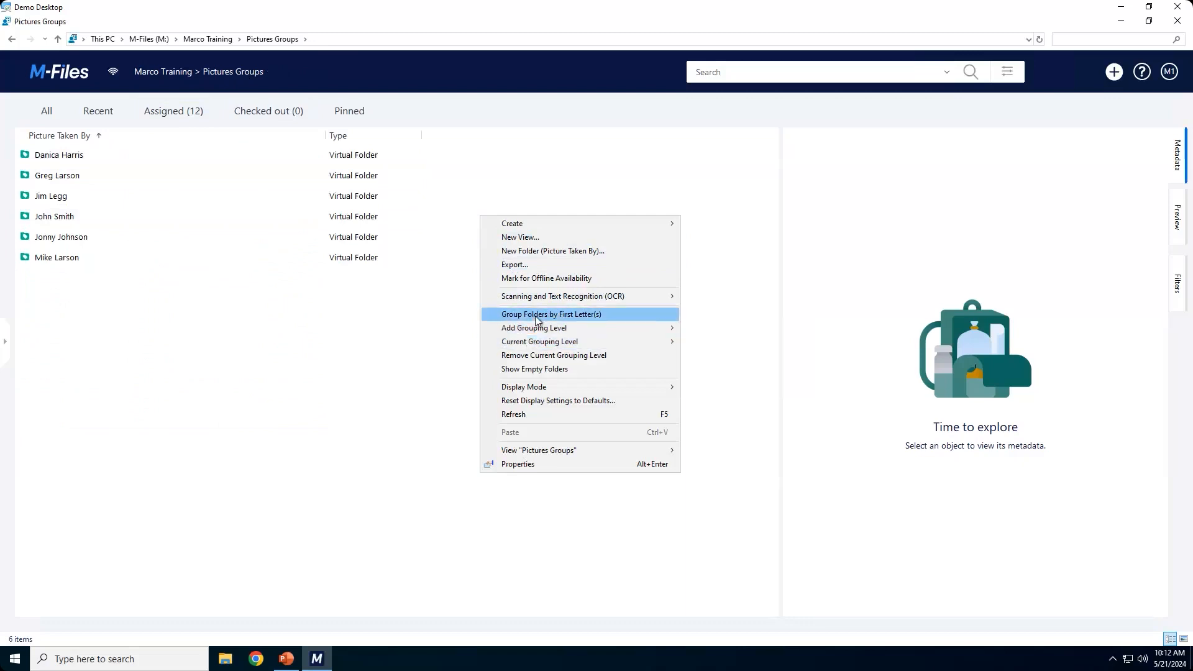
pyautogui.click(535, 316)
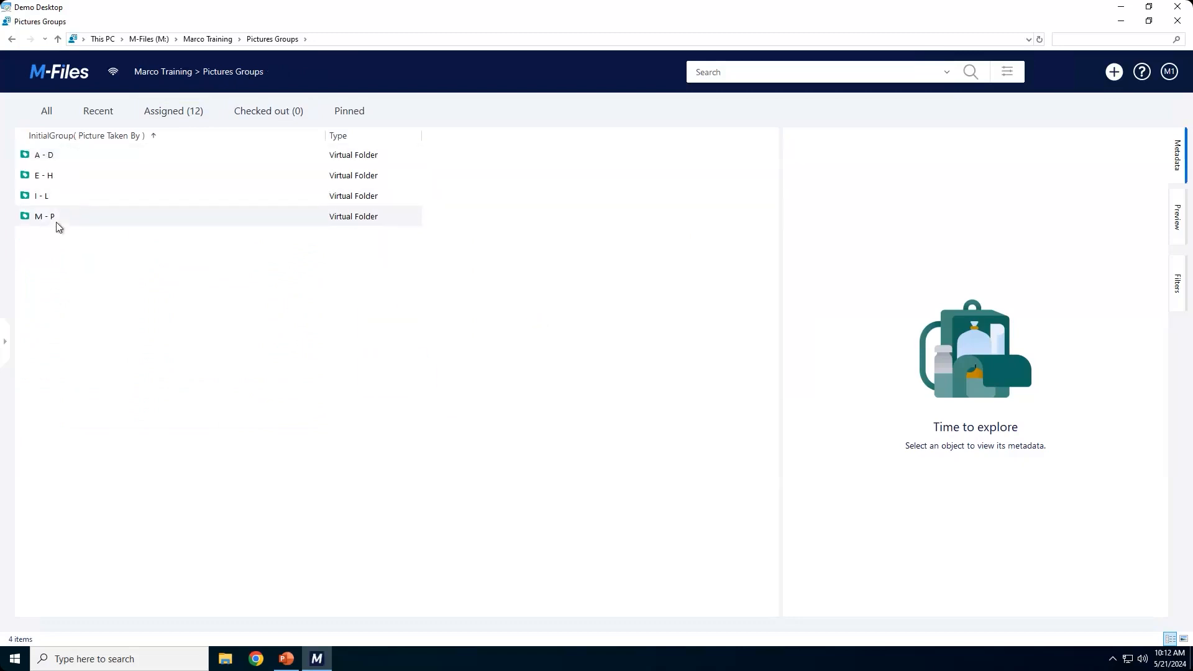
# - Look into the A - D, E - H and I - L virtual folders and return to the Pictures Groups view
pyautogui.doubleClick(57, 158)
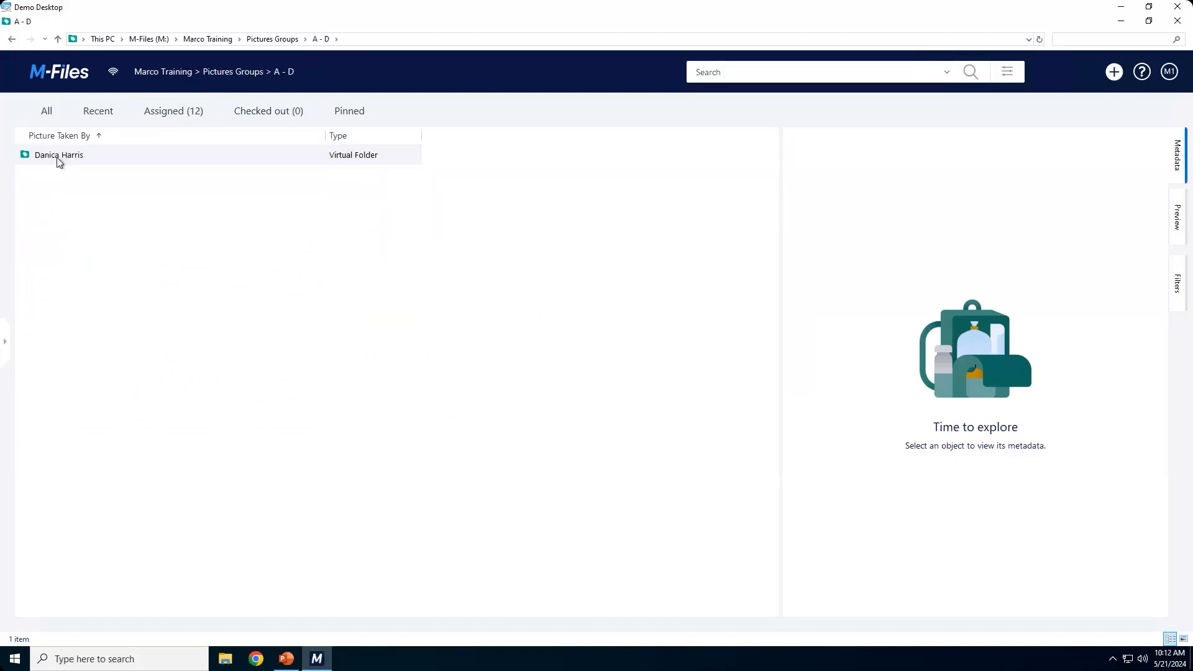
pyautogui.click(218, 73)
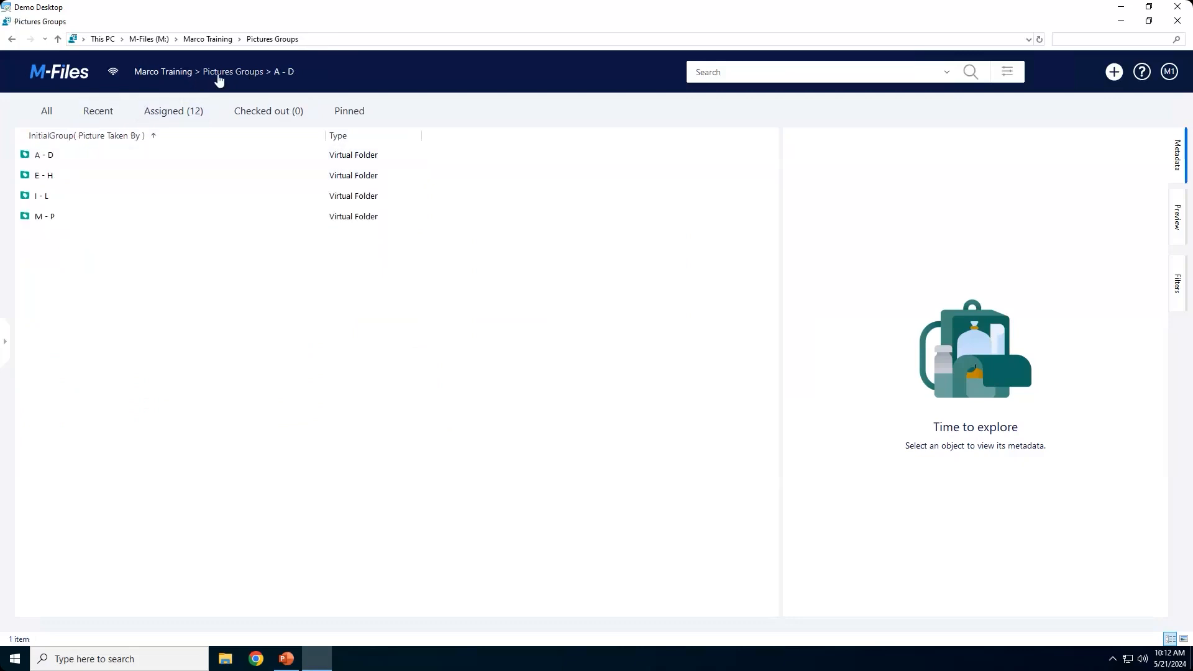
pyautogui.doubleClick(51, 181)
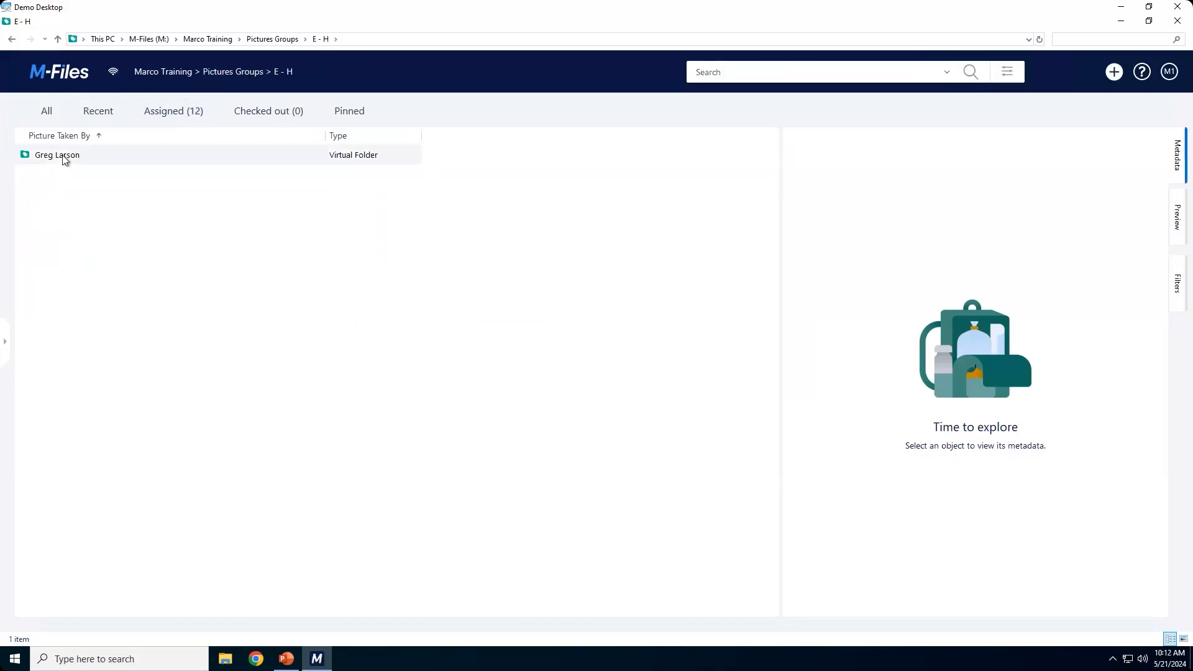
pyautogui.click(219, 73)
pyautogui.doubleClick(47, 198)
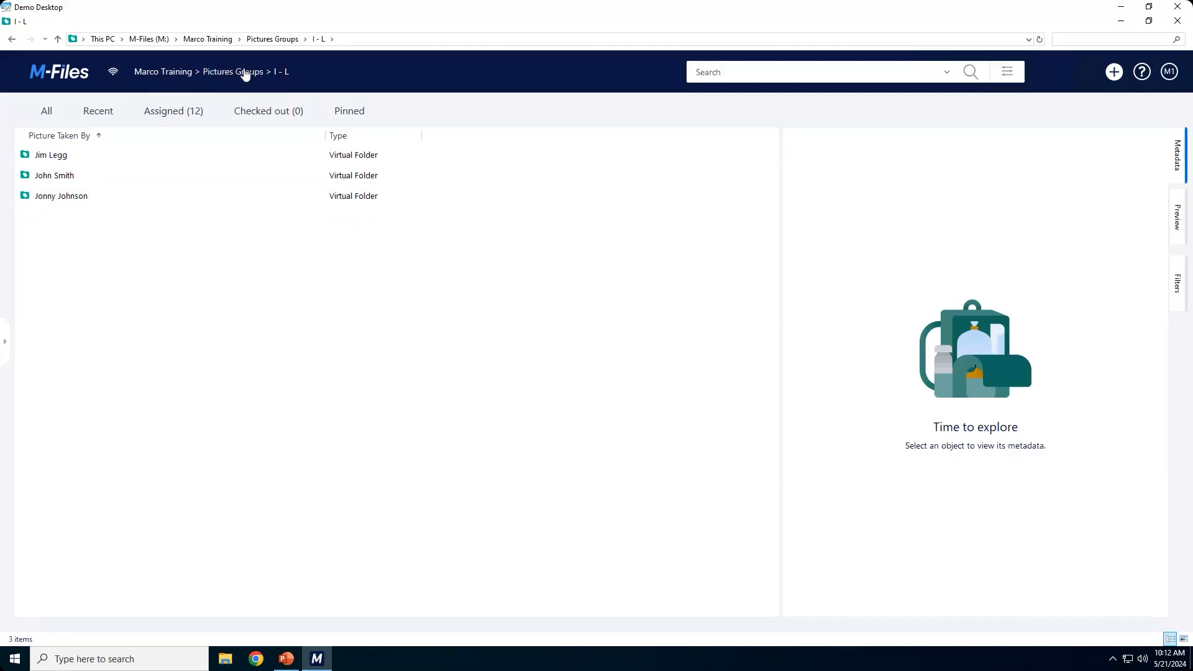
pyautogui.click(9, 43)
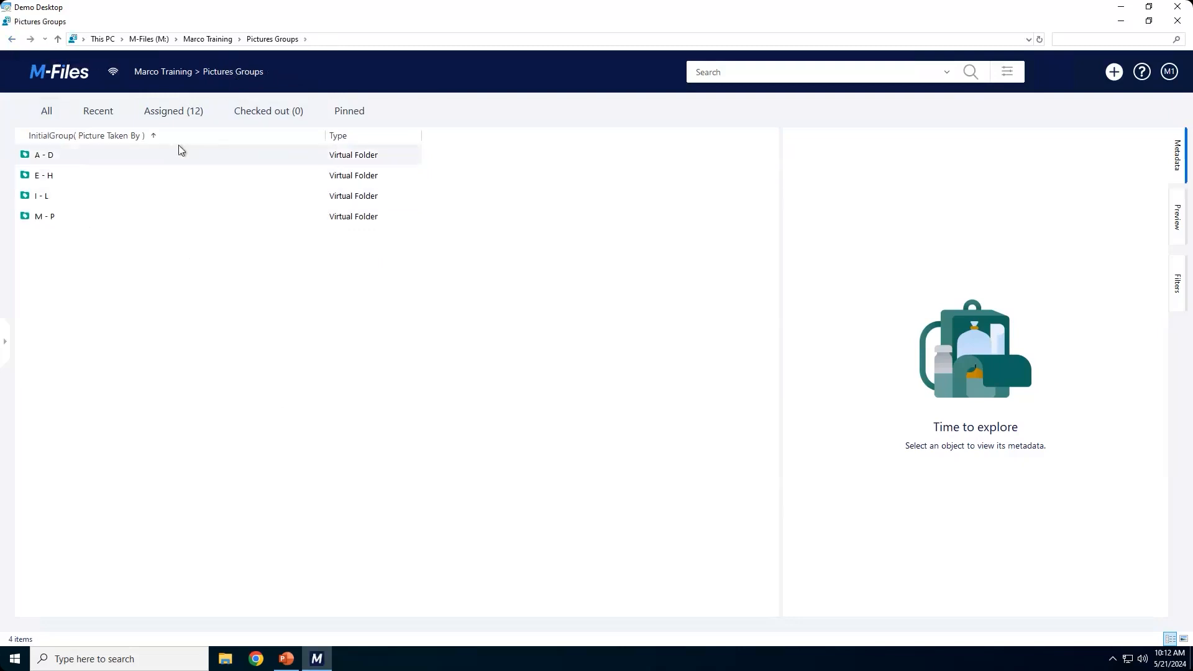
# - Remove both the first-letter grouping level and the Picture Taken By grouping level from the Pictures Groups view
pyautogui.rightClick(480, 200)
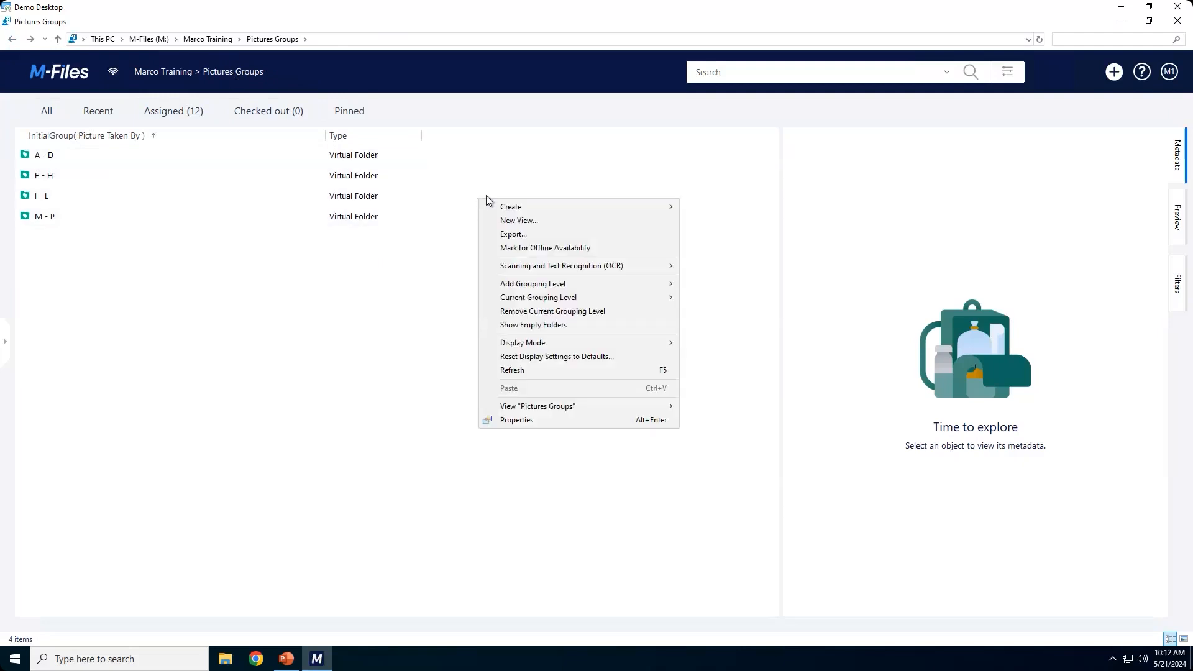
pyautogui.click(514, 314)
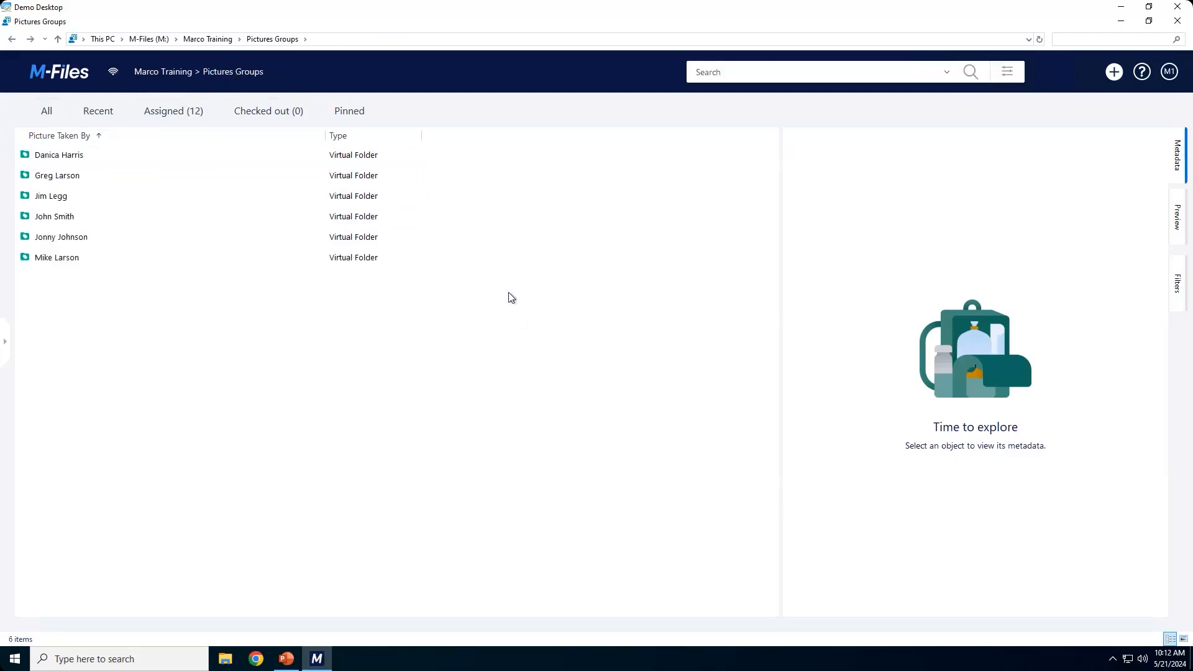
pyautogui.rightClick(507, 283)
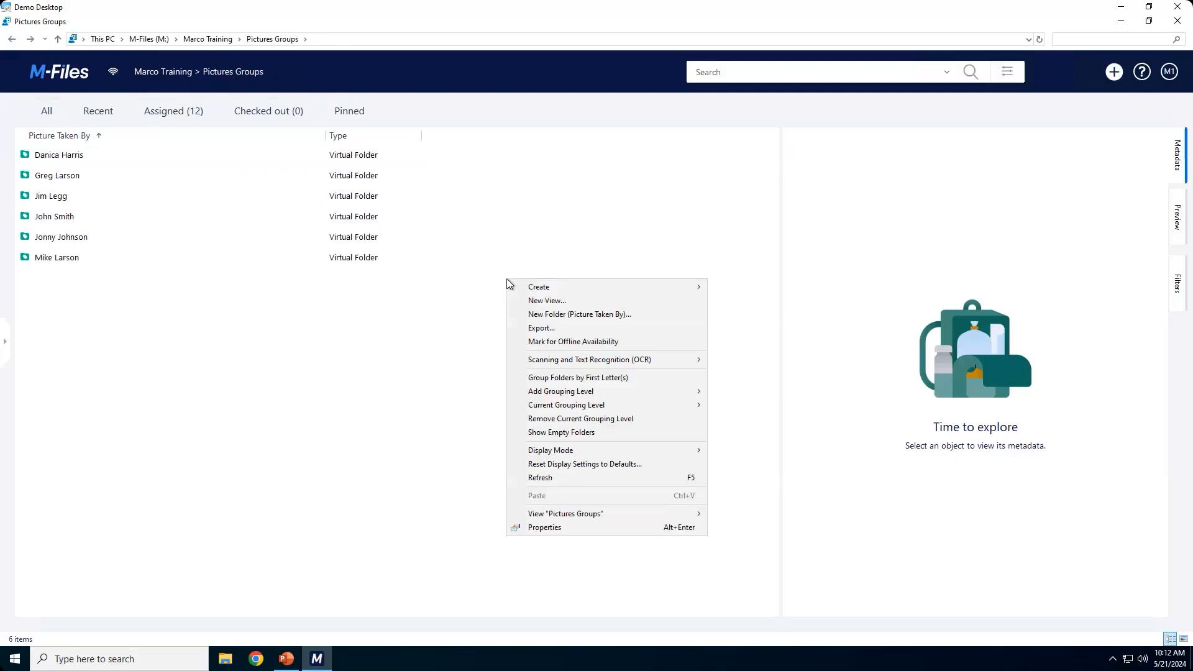
pyautogui.click(541, 421)
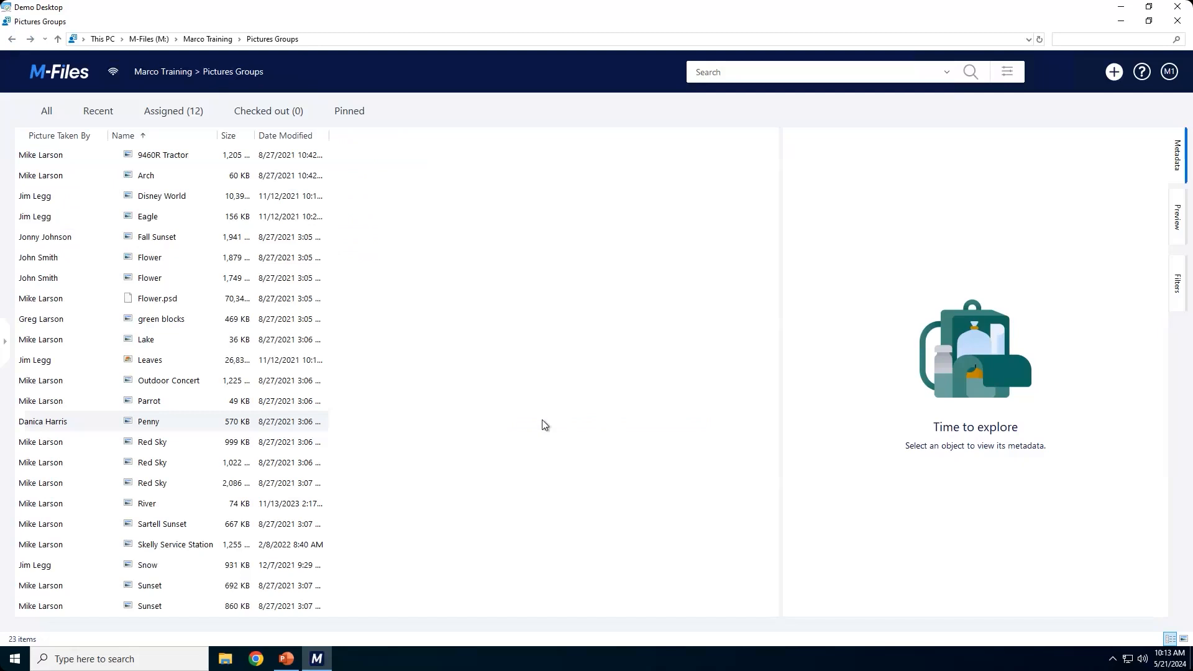
# - Reset the Pictures Groups view's display settings to the program defaults and return to the vault's home view
pyautogui.rightClick(449, 262)
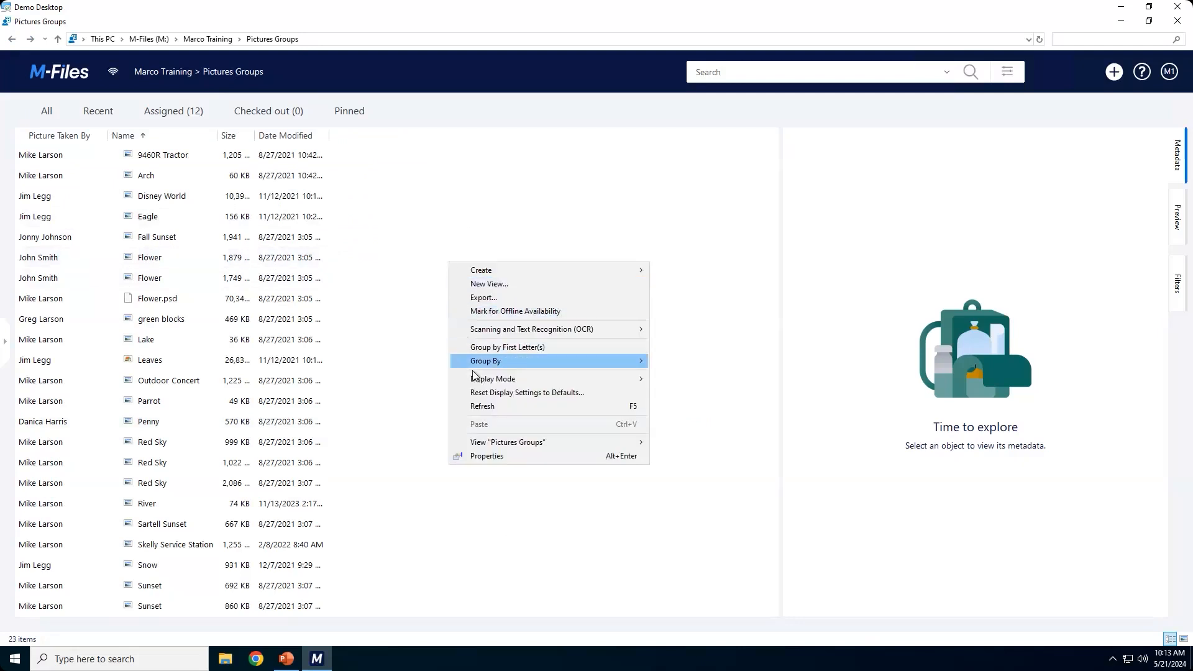
pyautogui.moveTo(477, 380)
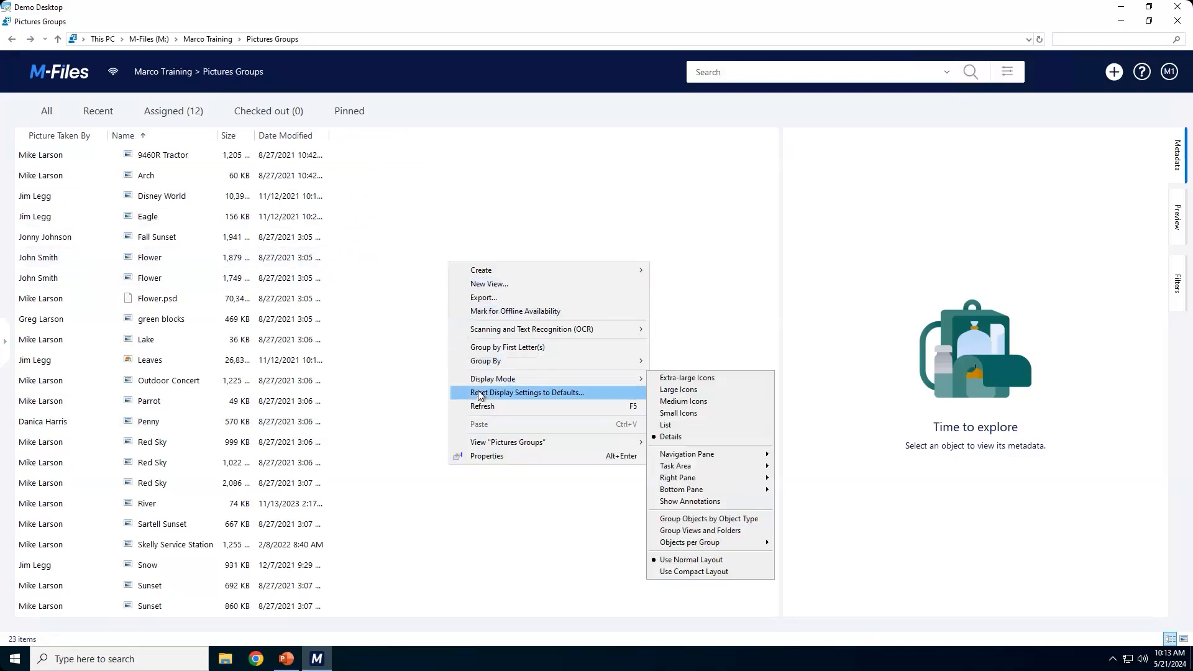
pyautogui.click(480, 393)
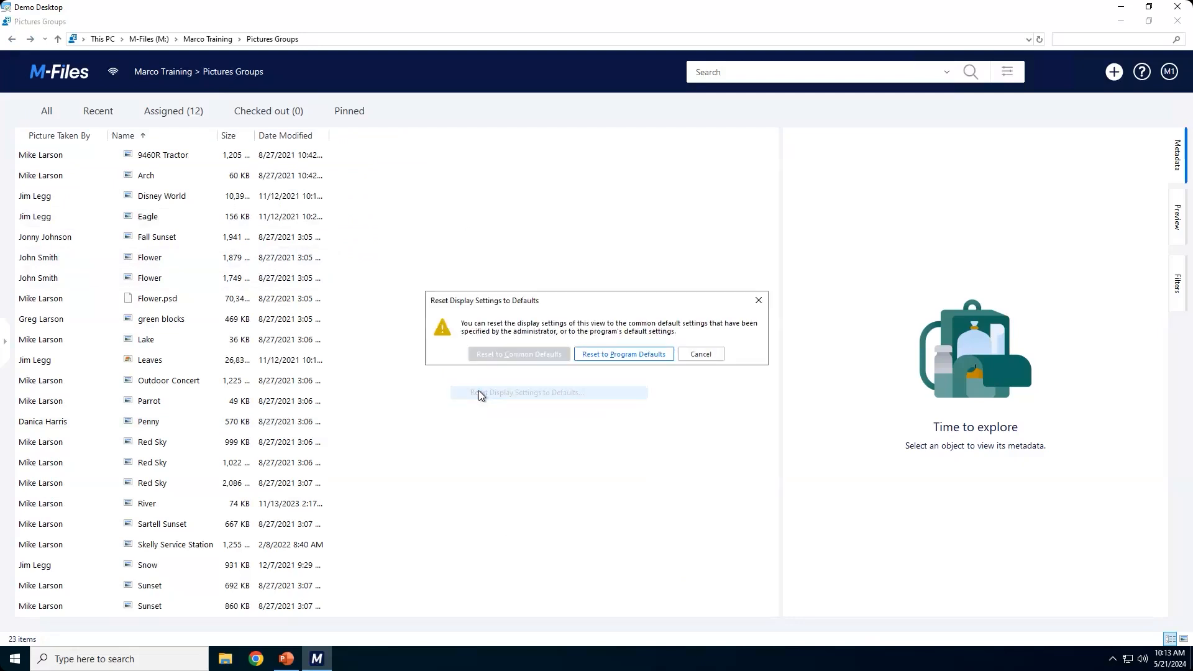
pyautogui.click(643, 361)
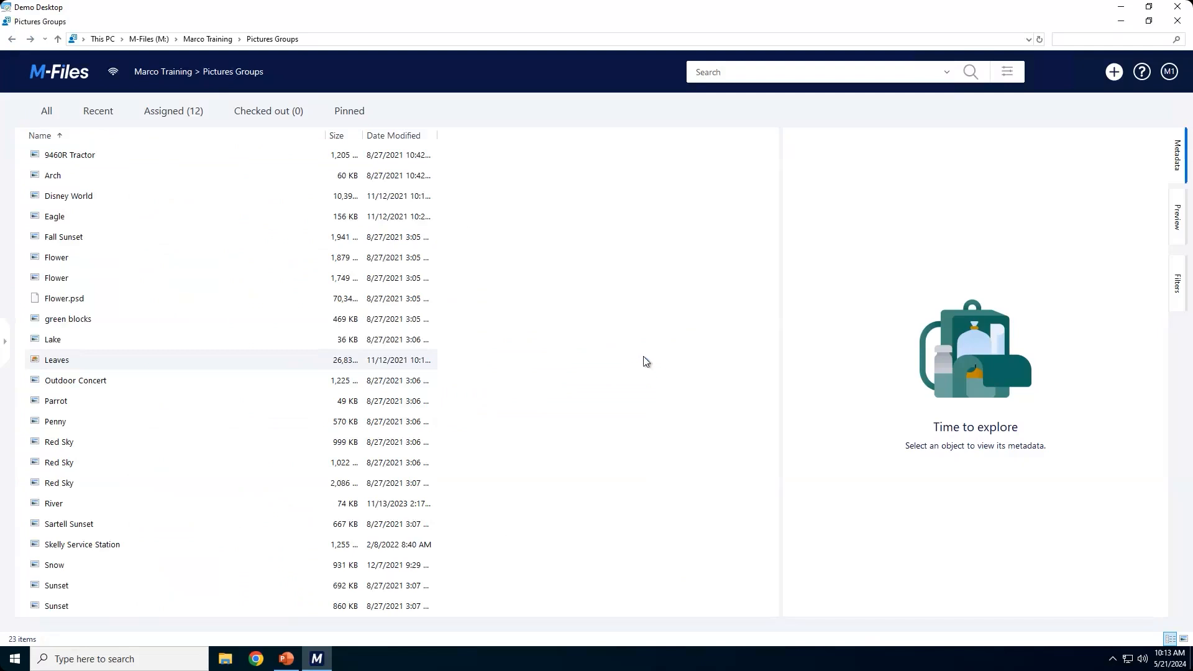
pyautogui.click(73, 76)
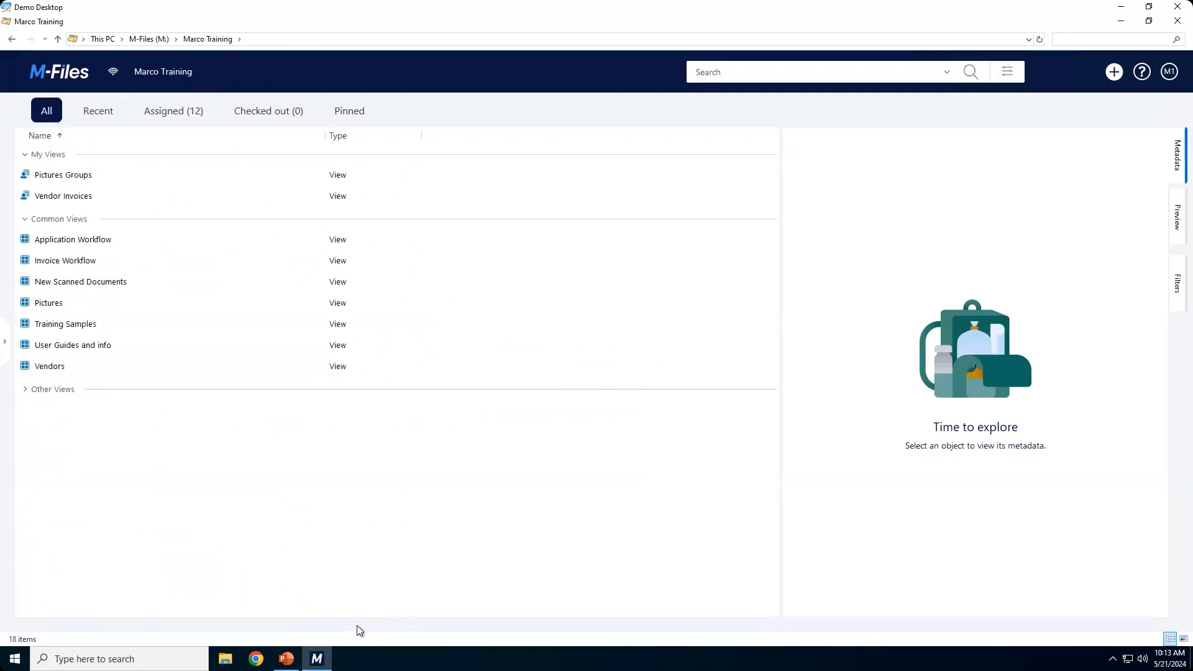
# - Switch to PowerPoint to view the Question and Answer slide and return to M-Files
pyautogui.click(286, 659)
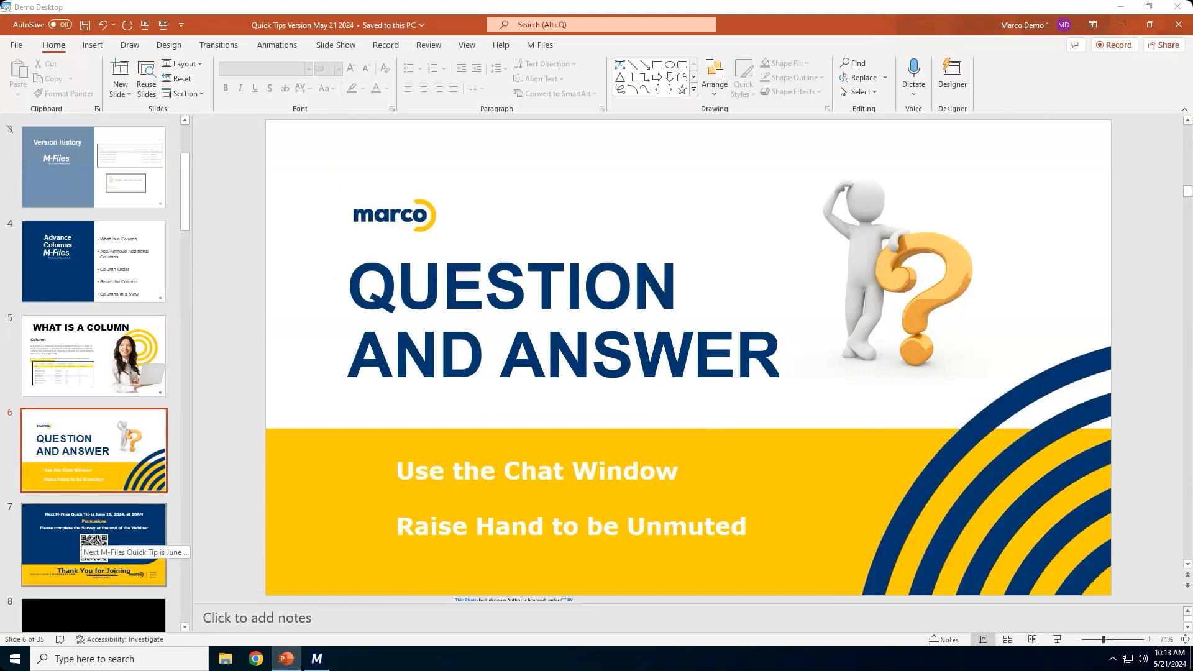
pyautogui.click(1124, 24)
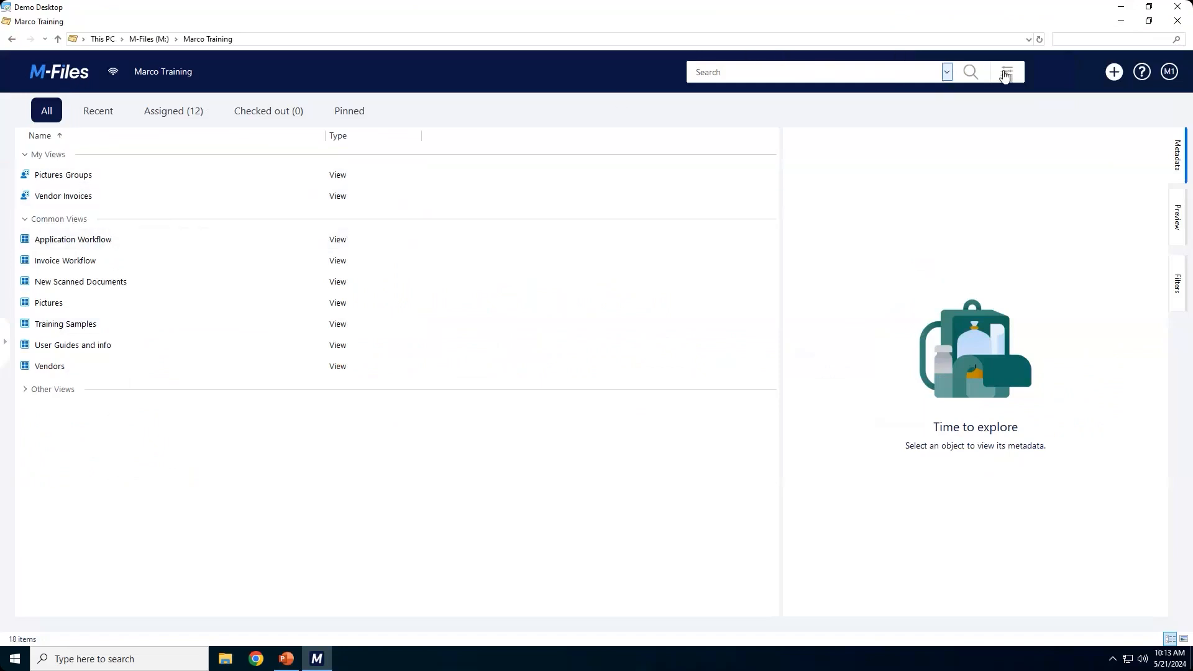
# - Rerun the "applications" search from the search history and open the first result's metadata card in a separate window
pyautogui.click(947, 72)
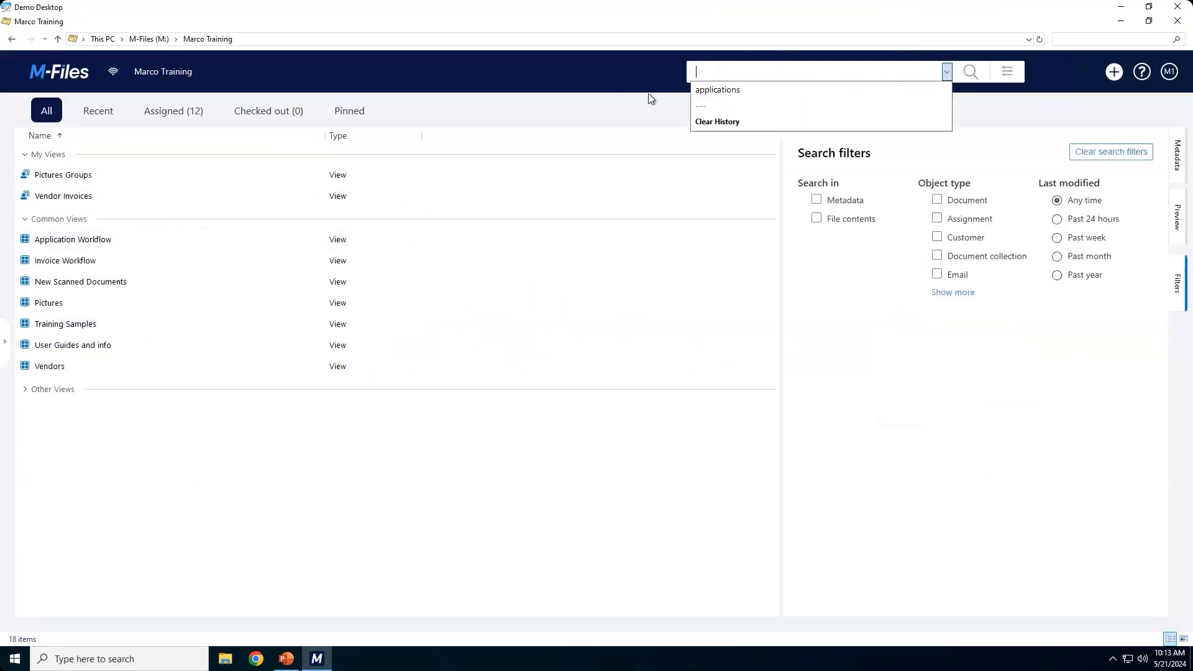
pyautogui.click(734, 93)
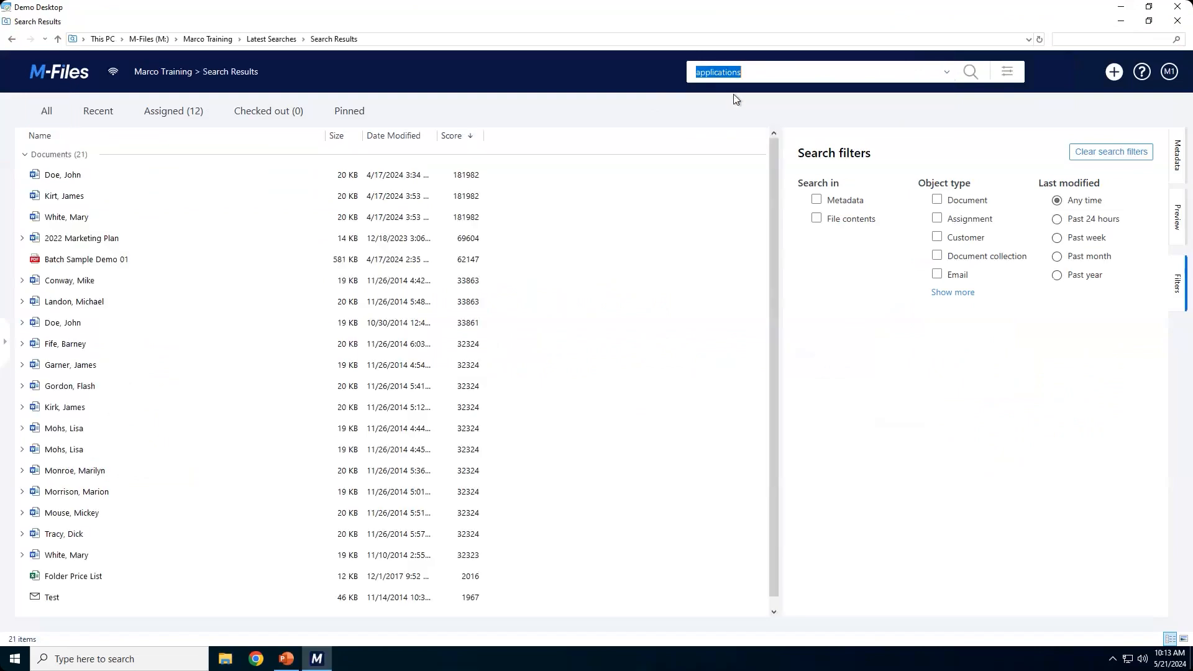
pyautogui.click(78, 182)
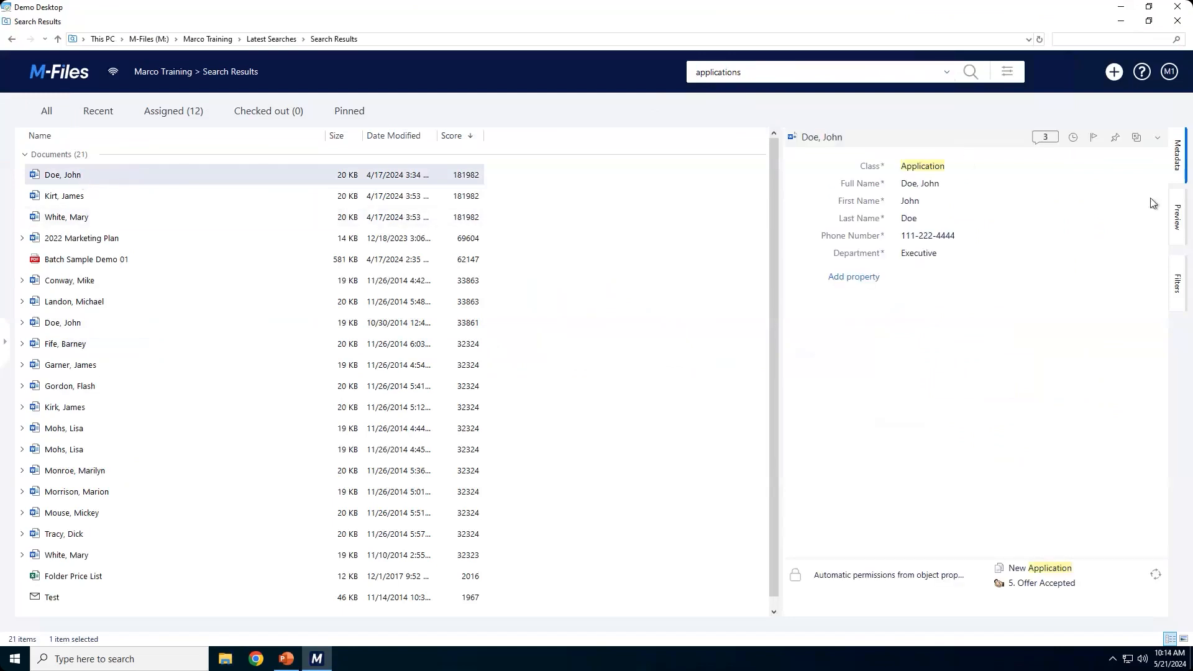
pyautogui.click(1139, 138)
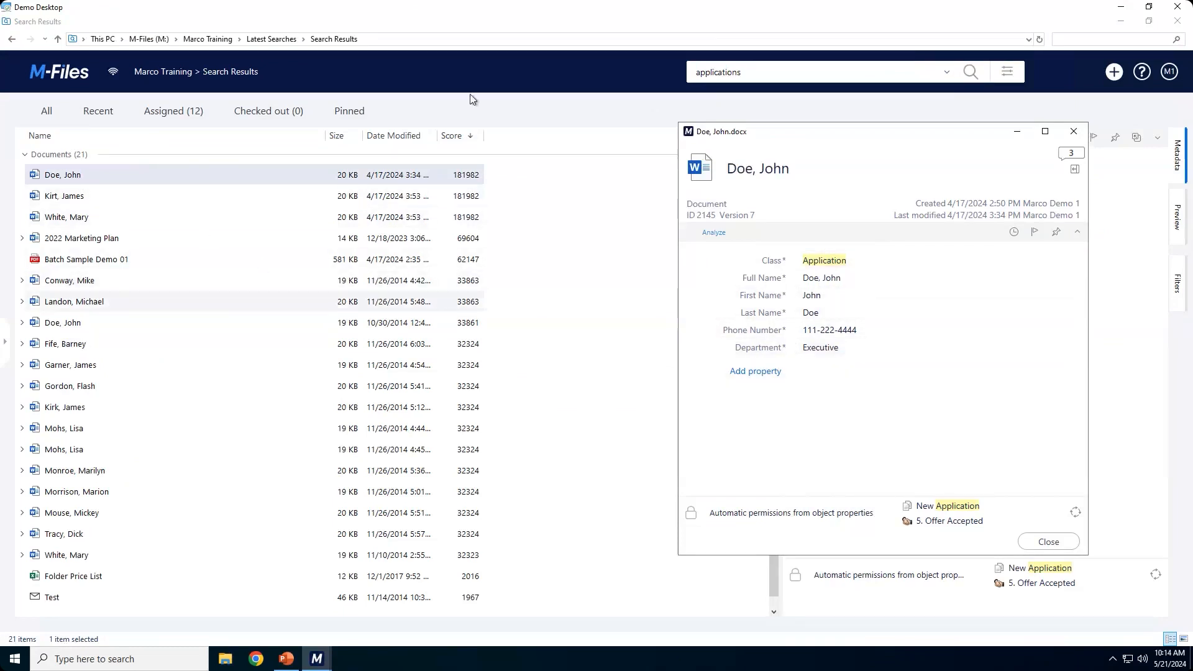
# - Compare the properties offered for column insertion with the document's metadata, moving its separate metadata window aside and closing it when done
pyautogui.rightClick(257, 143)
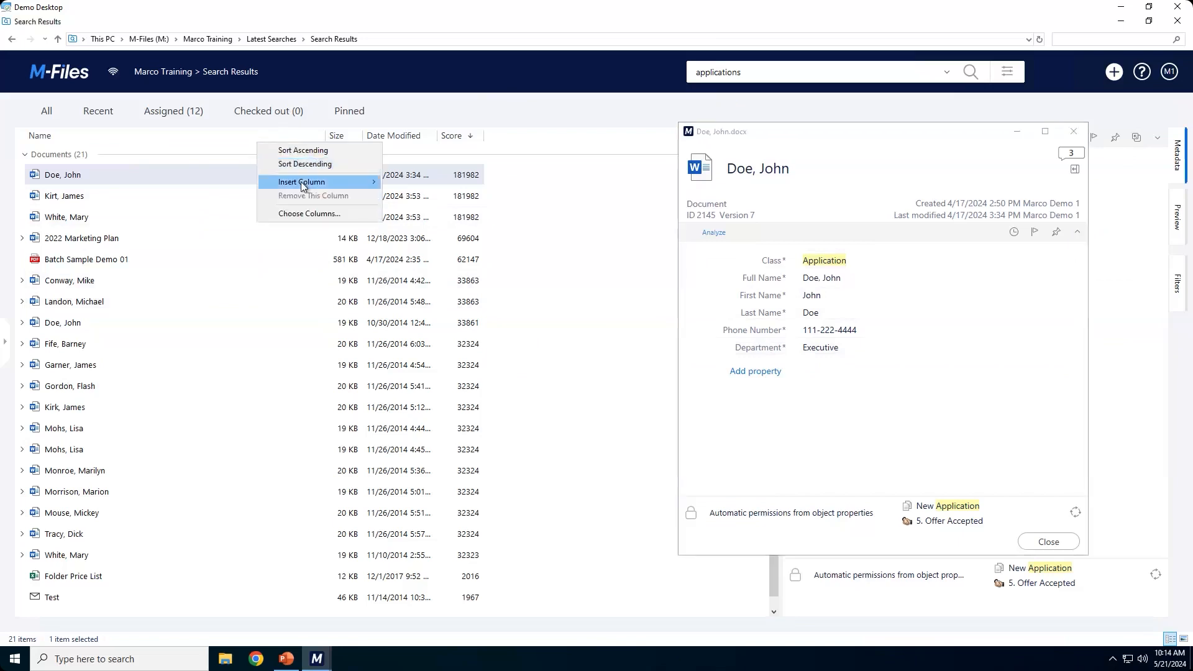
pyautogui.moveTo(304, 187)
pyautogui.moveTo(440, 184)
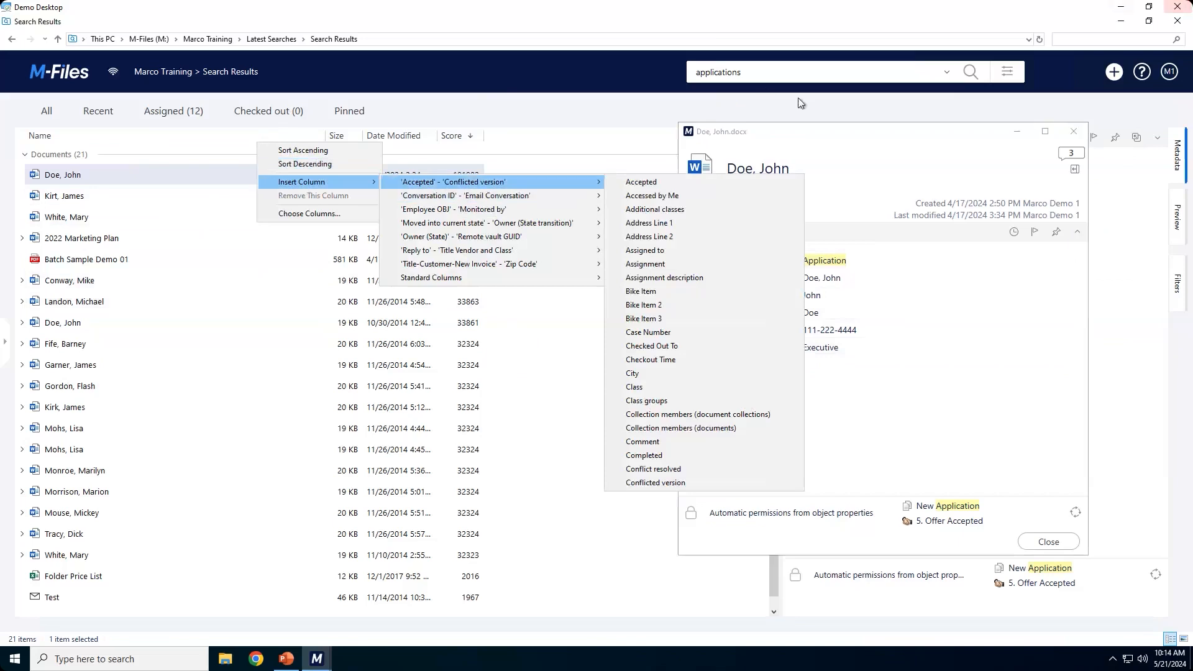
pyautogui.moveTo(904, 135); pyautogui.dragTo(999, 126)
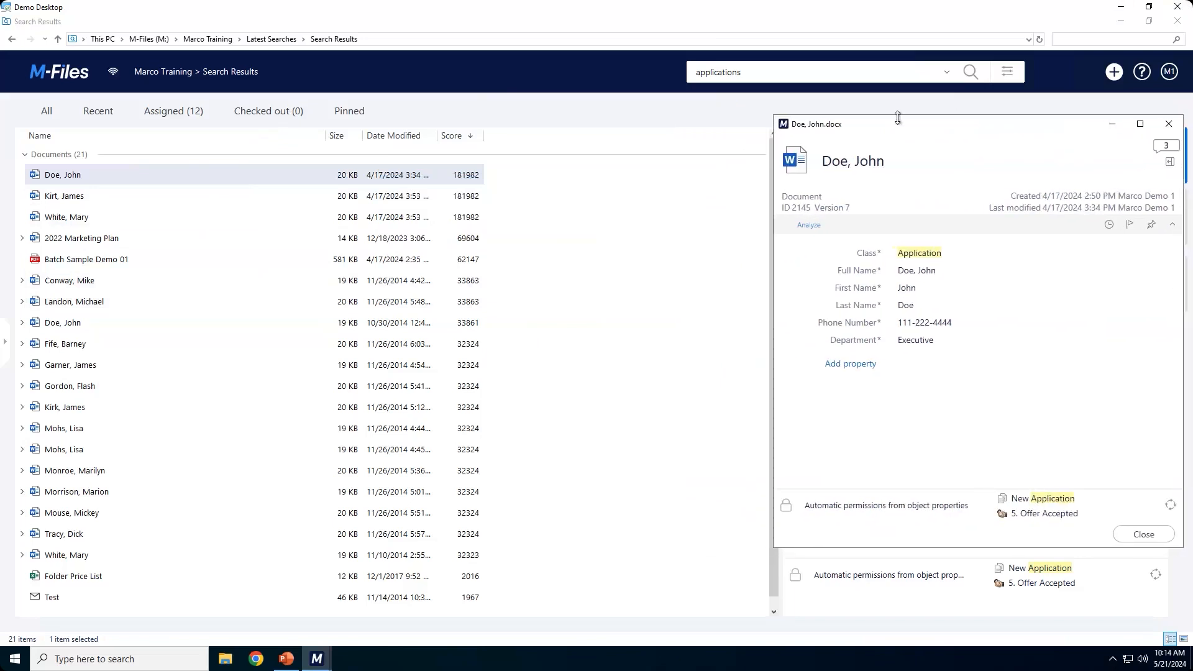
pyautogui.rightClick(129, 141)
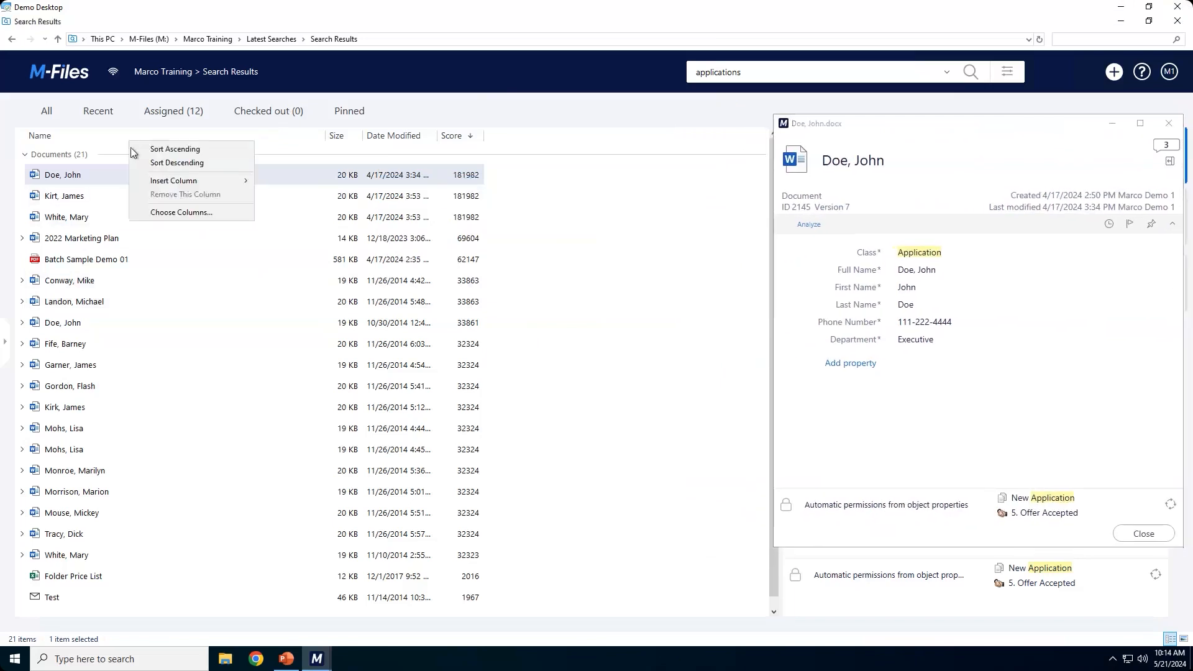
pyautogui.moveTo(159, 181)
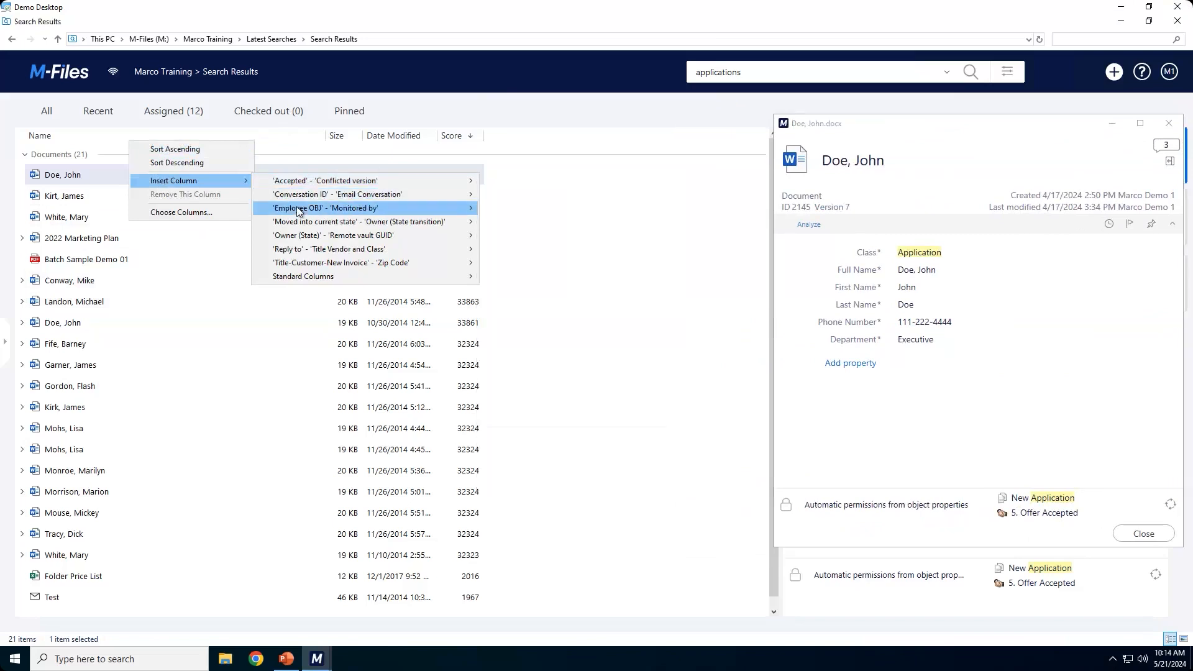
pyautogui.moveTo(297, 210)
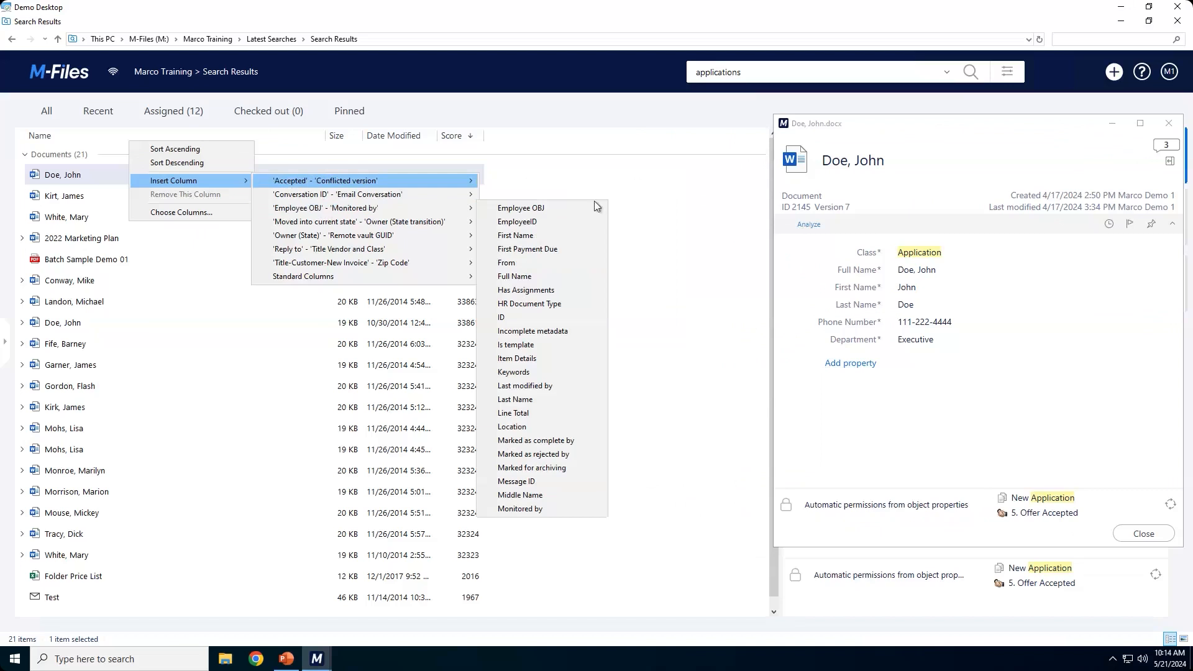
pyautogui.click(636, 119)
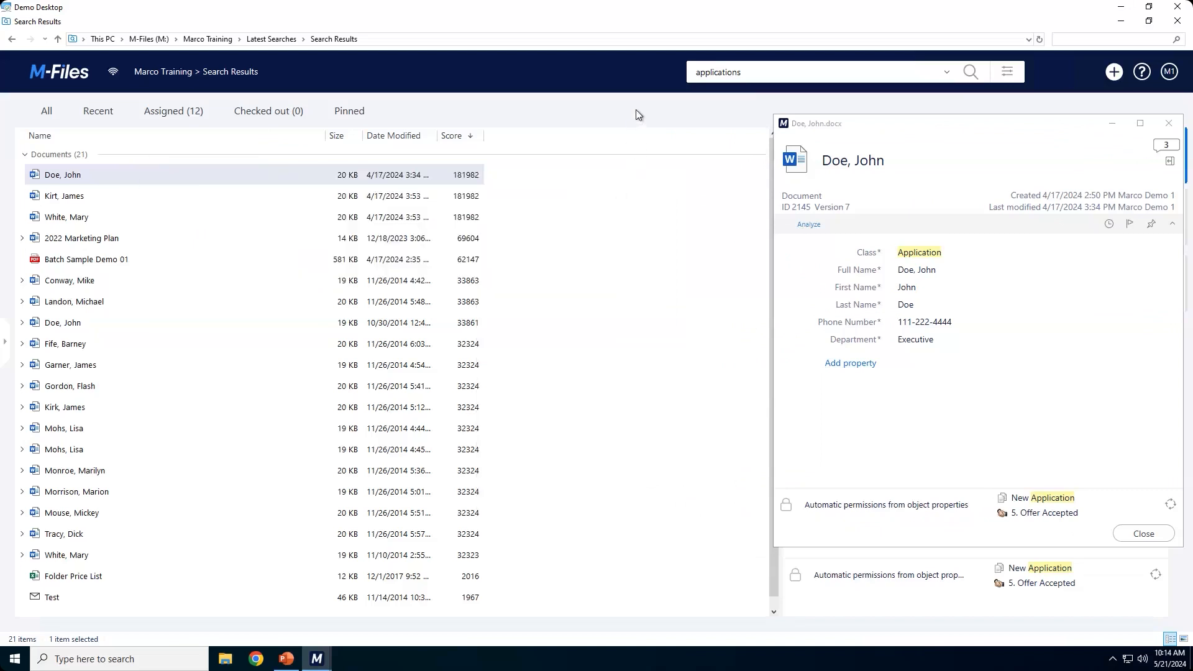
pyautogui.click(1175, 129)
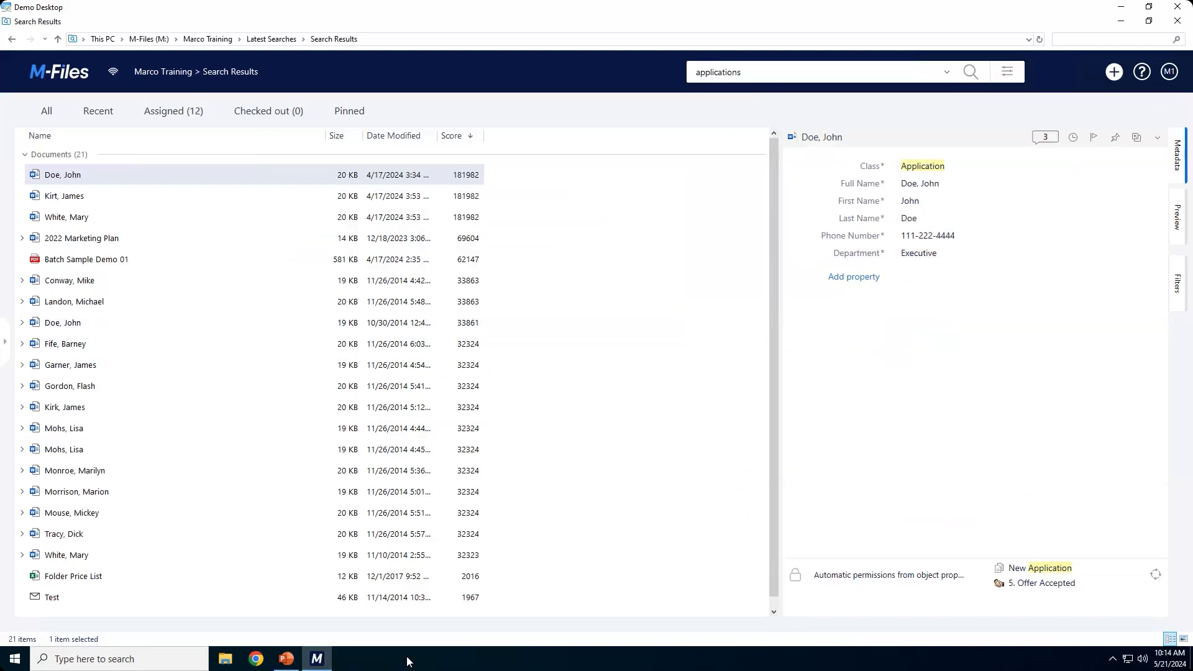
# - Switch to PowerPoint and start the slide show from the Question and Answer slide
pyautogui.click(287, 660)
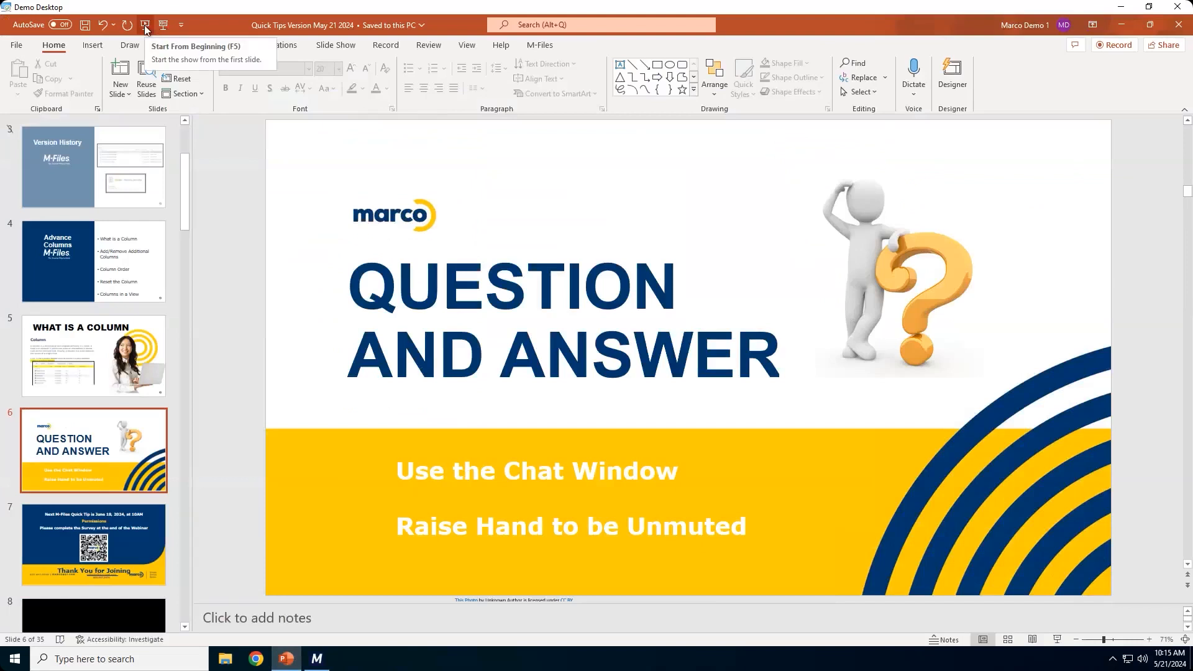
pyautogui.click(162, 26)
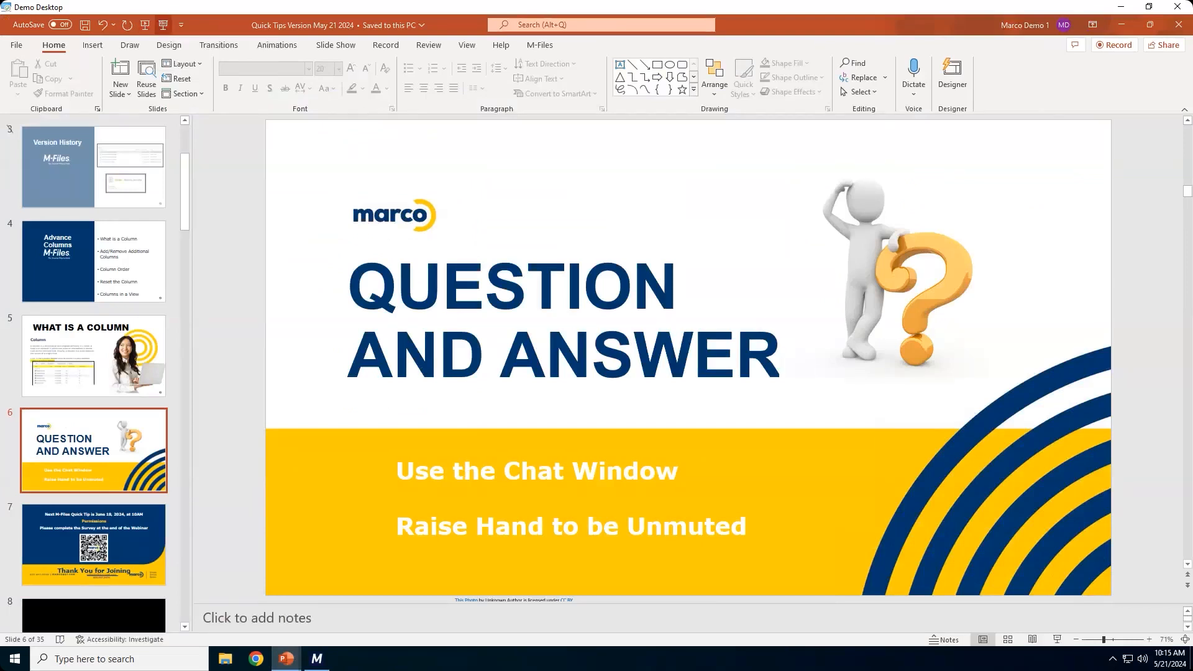